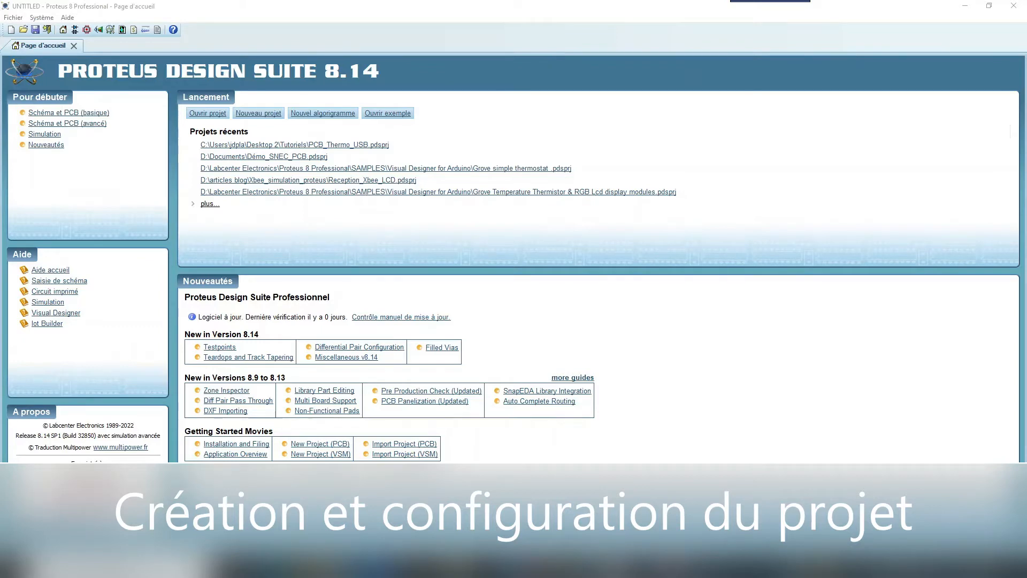
Step: Start a new project named Thermo_USB in the existing Tutoriels folder
left_click(257, 113)
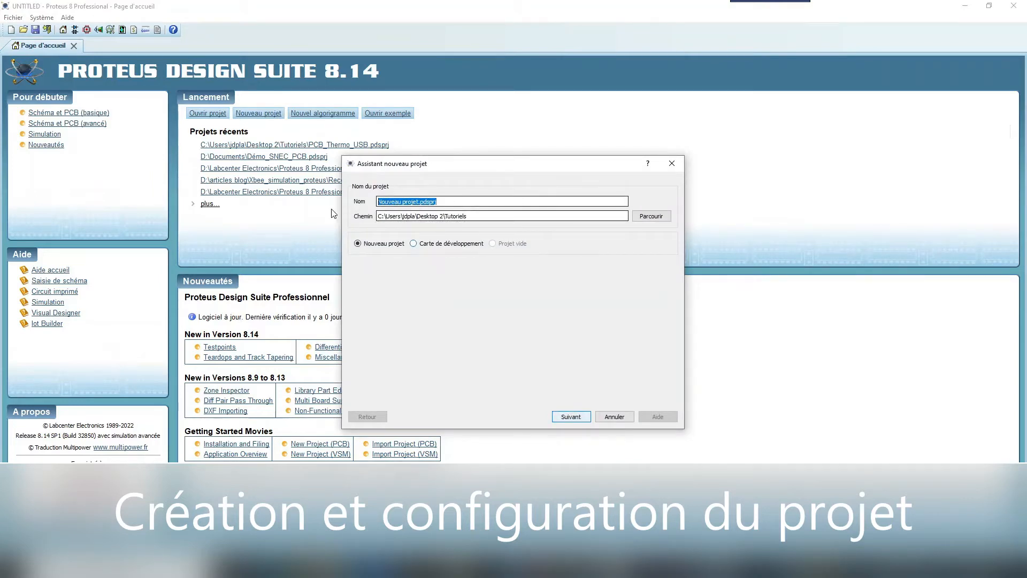
type("Thermo_")
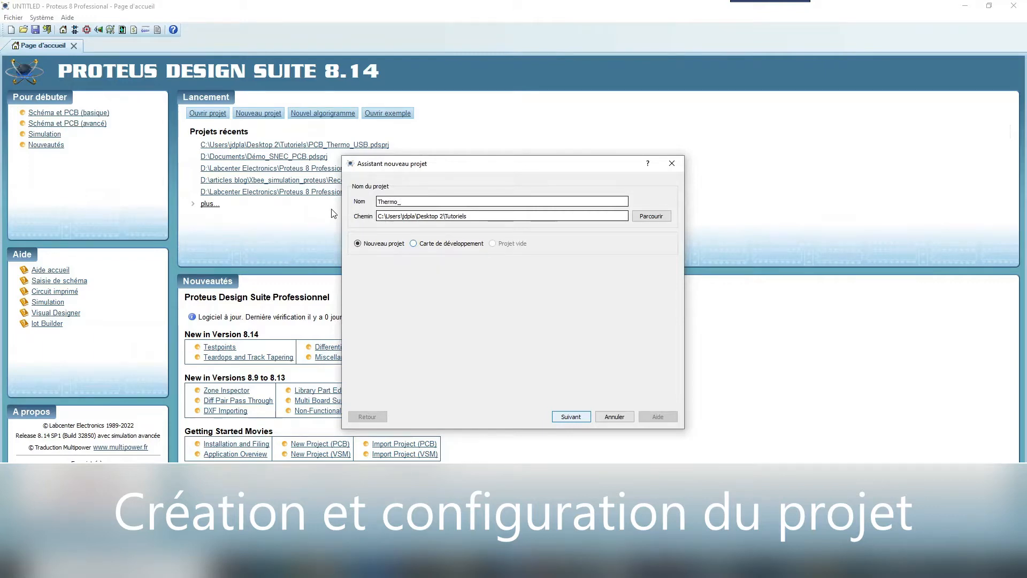
type("USB")
left_click(571, 416)
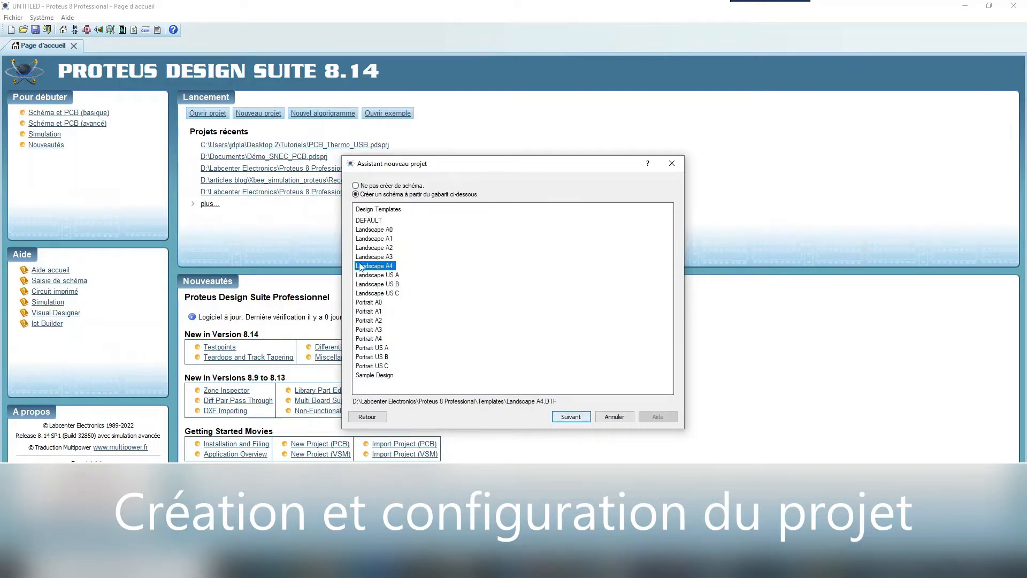
Step: Base the schematic on the Landscape A4 template and the circuit board on the Generic Single Layer template
left_click(565, 418)
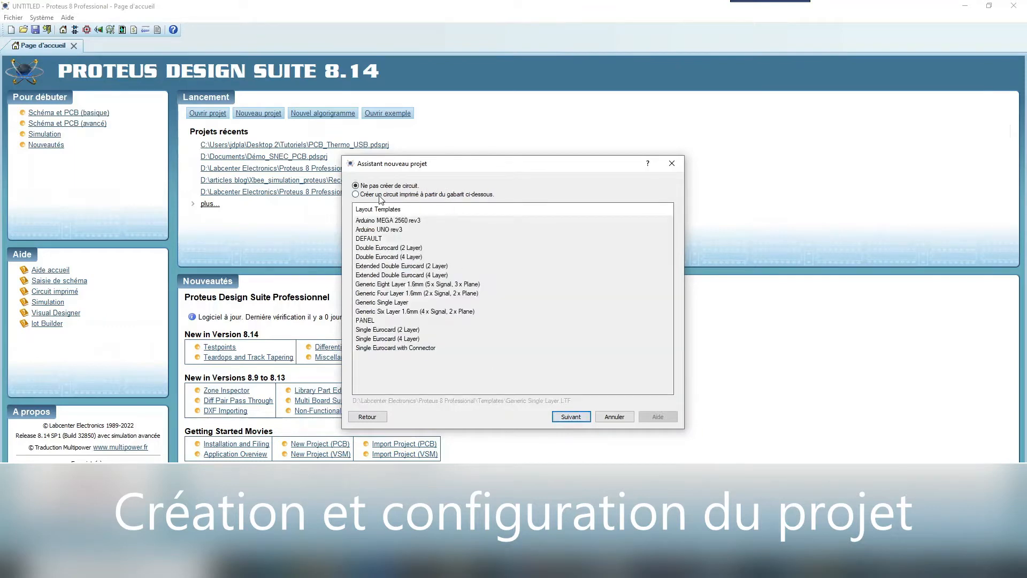
left_click(412, 195)
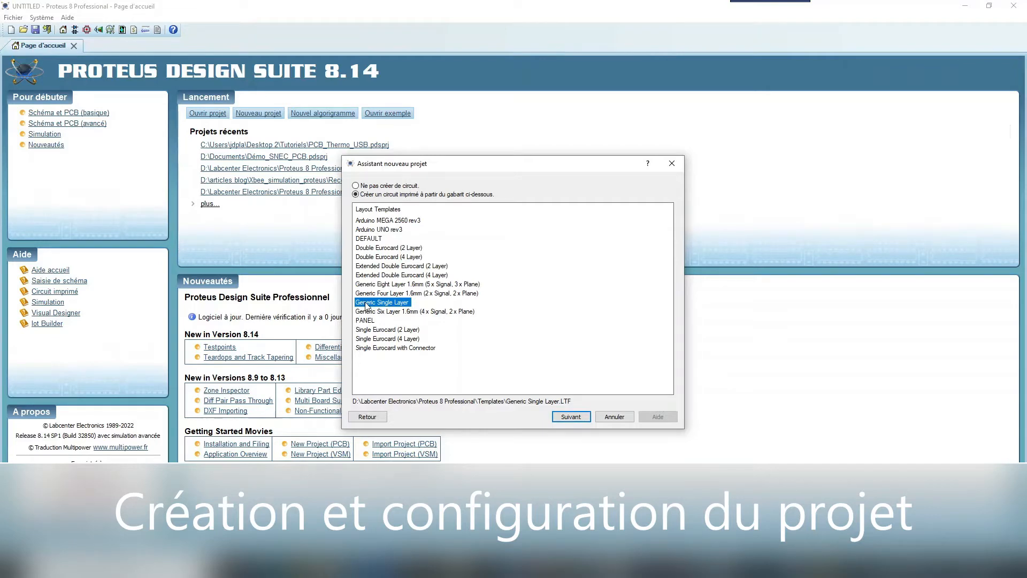
left_click(563, 415)
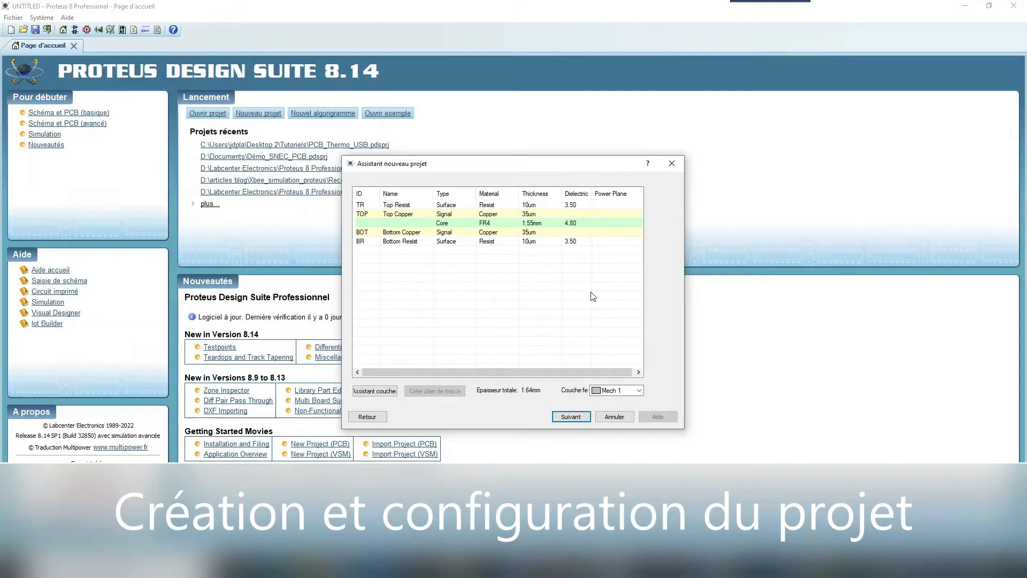
Step: Accept the default layer stackup and drill settings, choose no firmware project, and finish creating the project
left_click(571, 416)
left_click(573, 416)
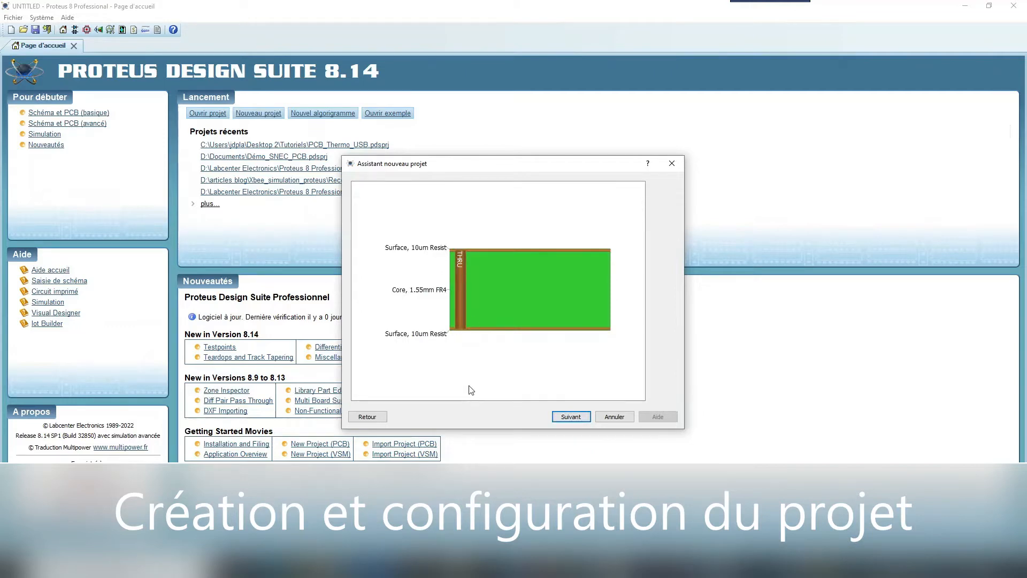
left_click(585, 417)
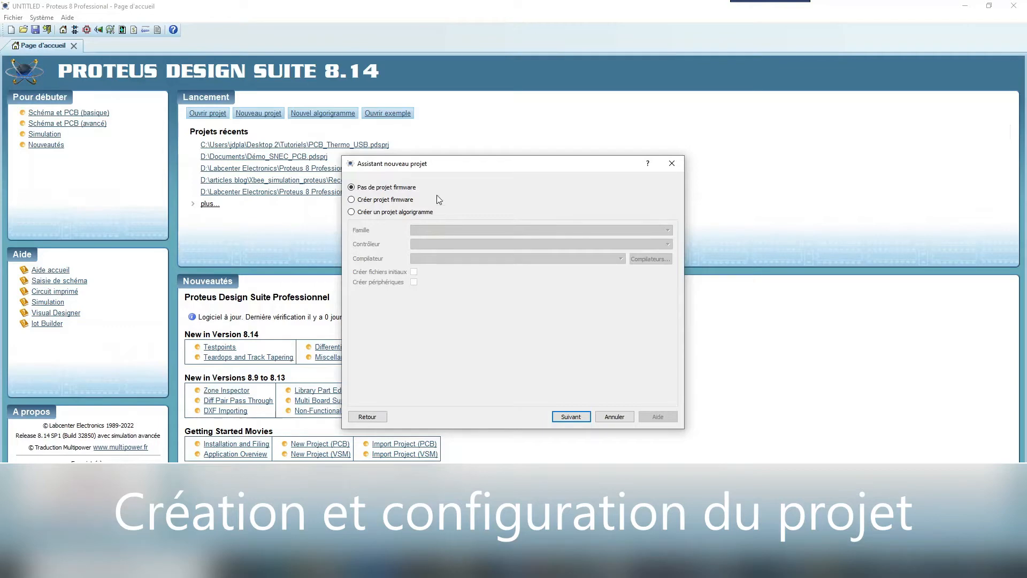
left_click(569, 417)
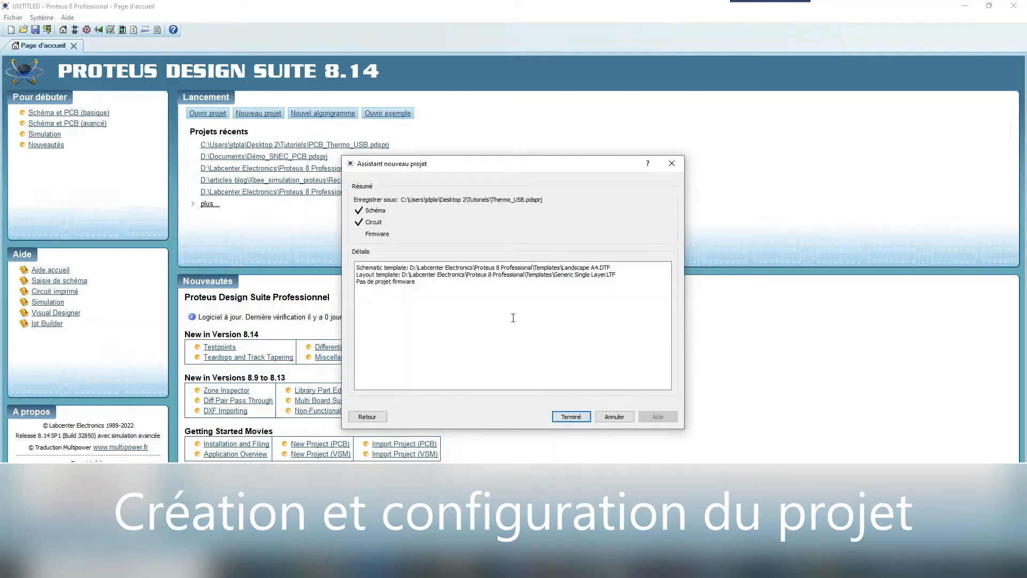
left_click(578, 418)
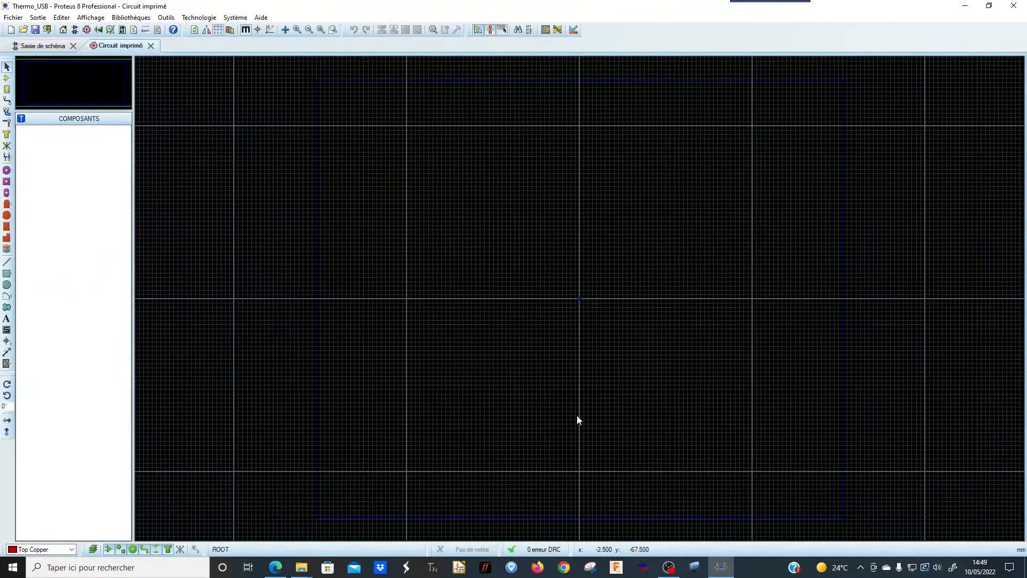
Step: View the empty schematic and PCB layout sheets in turn, ending on the schematic
left_click(29, 46)
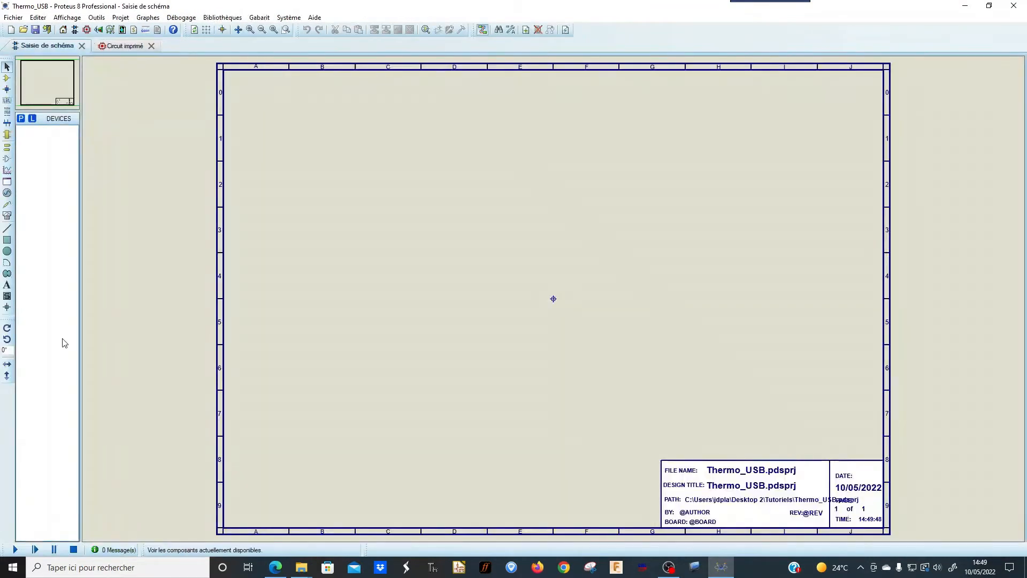
left_click(111, 47)
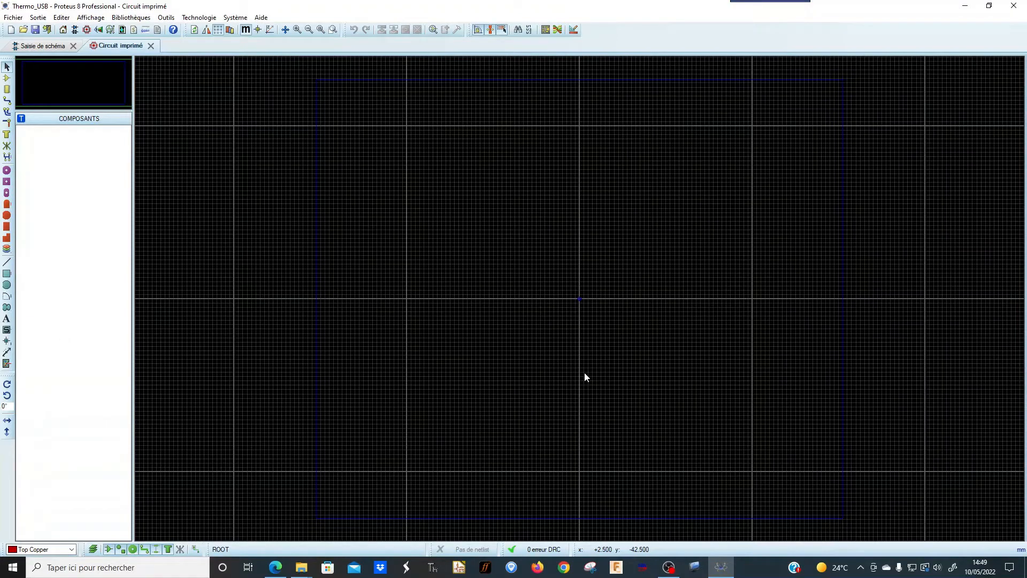
left_click(39, 42)
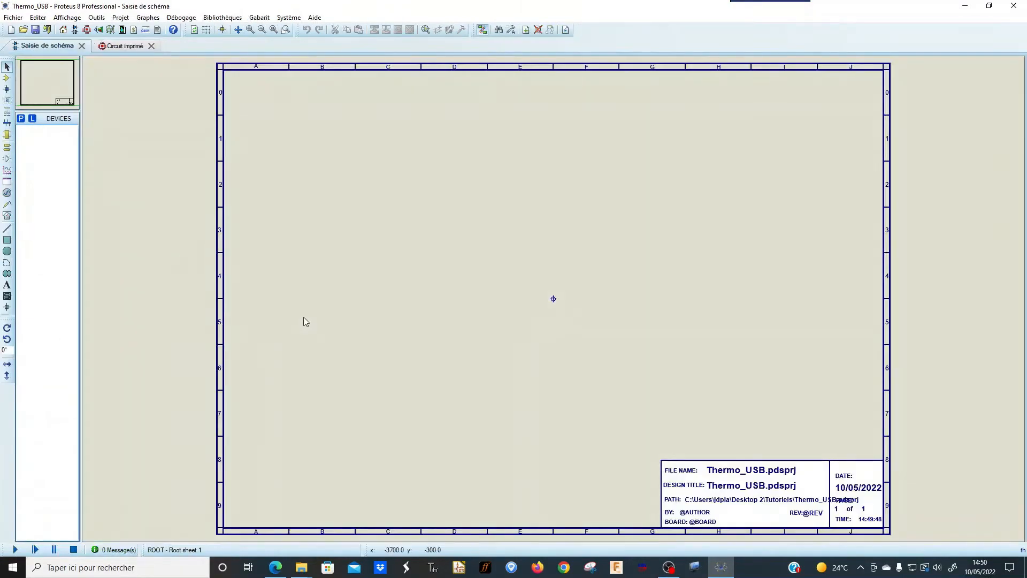
Step: Search the component library for "attin" and add the ATTINY85 microcontroller to the device list
left_click(21, 119)
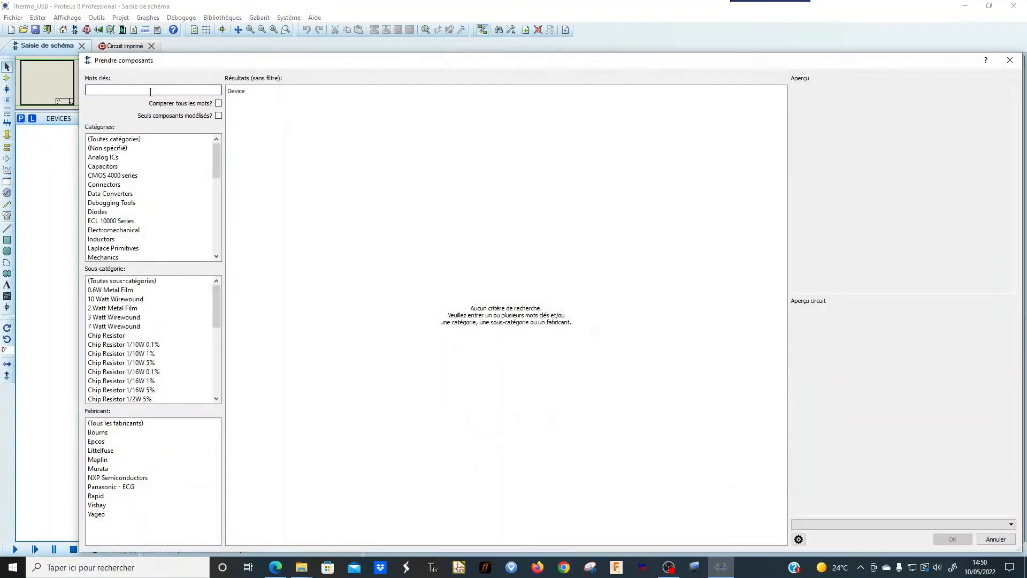
type("tt")
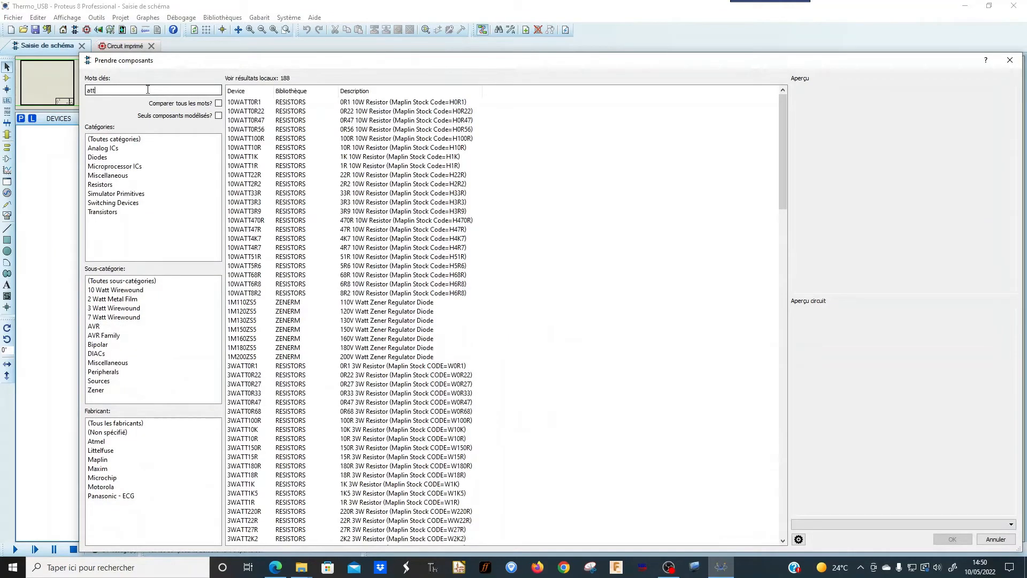
type("in")
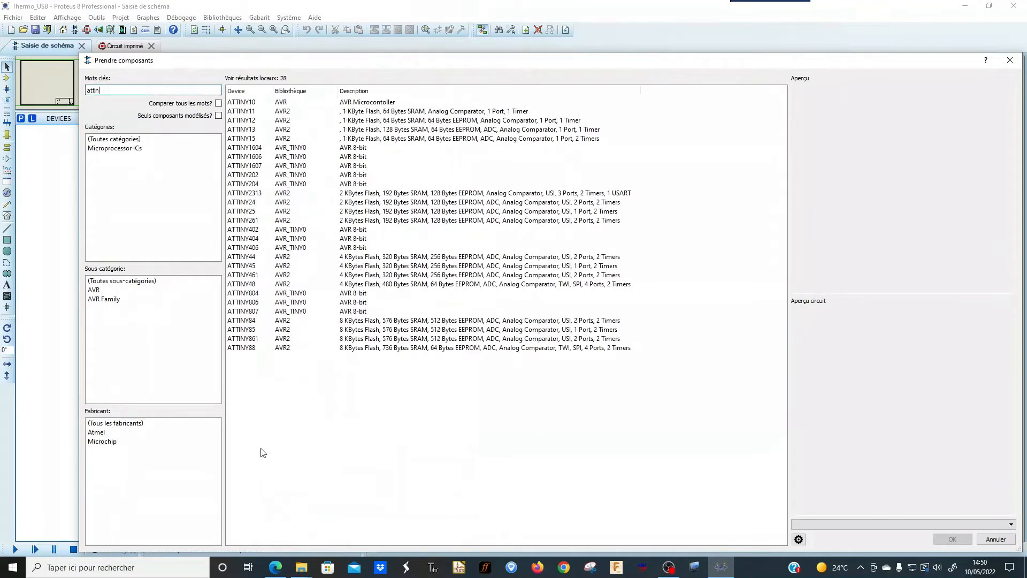
left_click(254, 329)
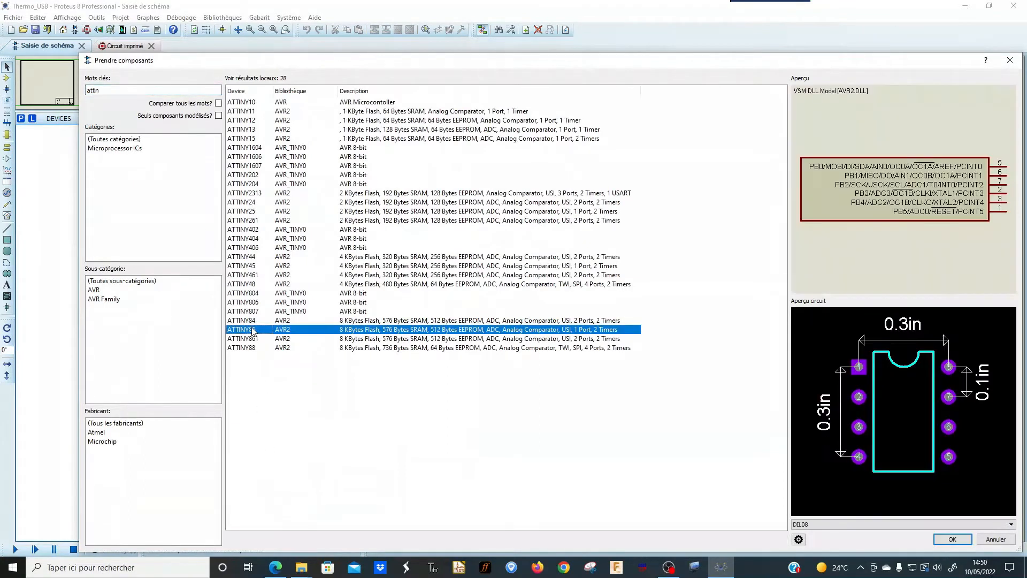
double_click(254, 330)
Step: Search the library for "ssd13", compare the display models, and add the OLED12864I2C to the device list
double_click(92, 90)
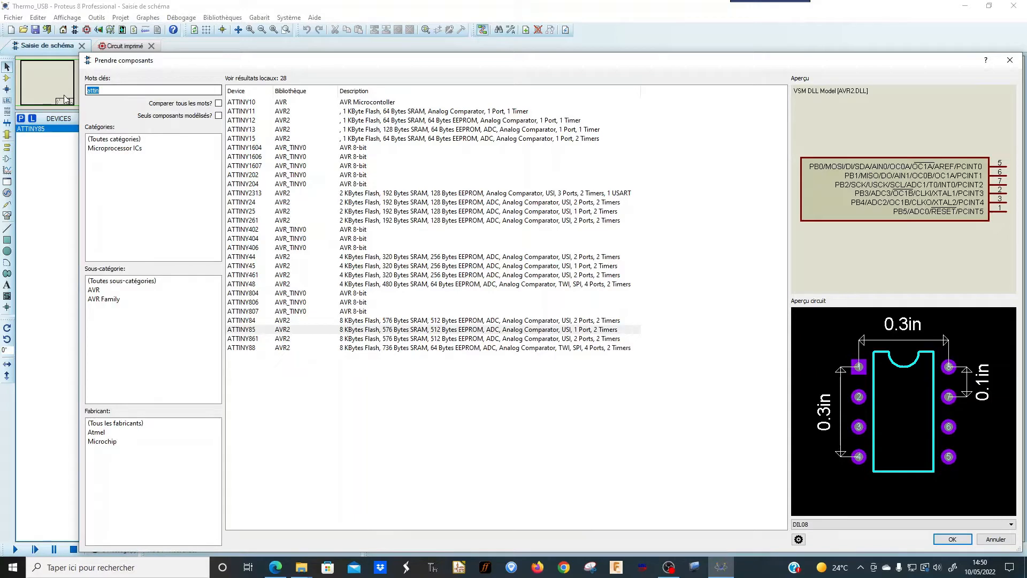
type("ss")
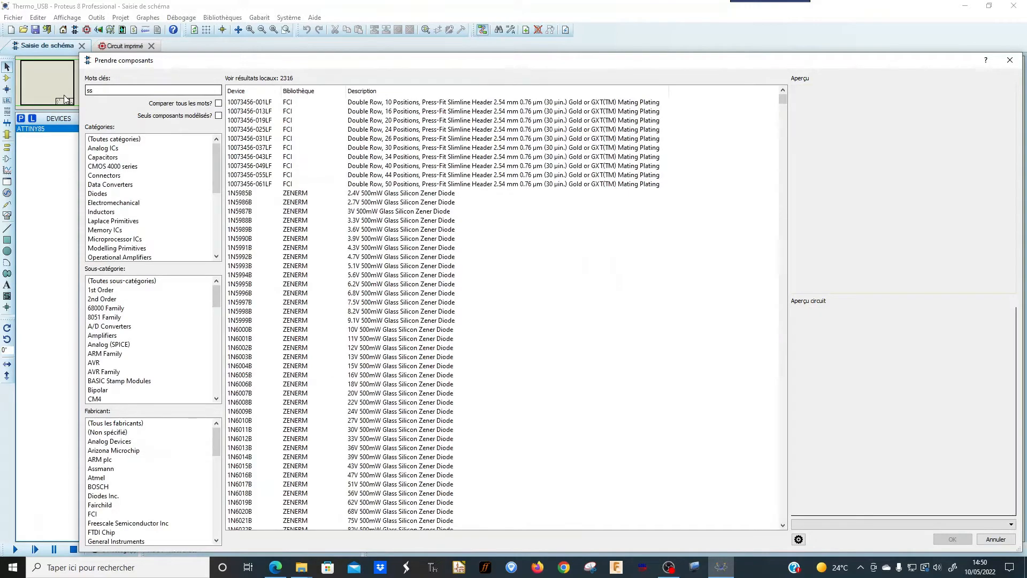
type("13")
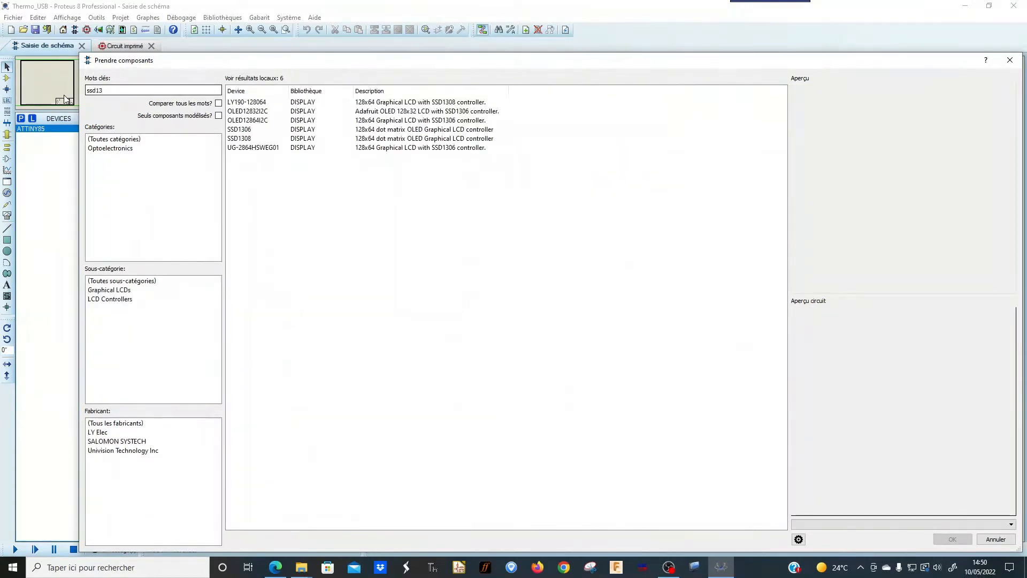
left_click(418, 121)
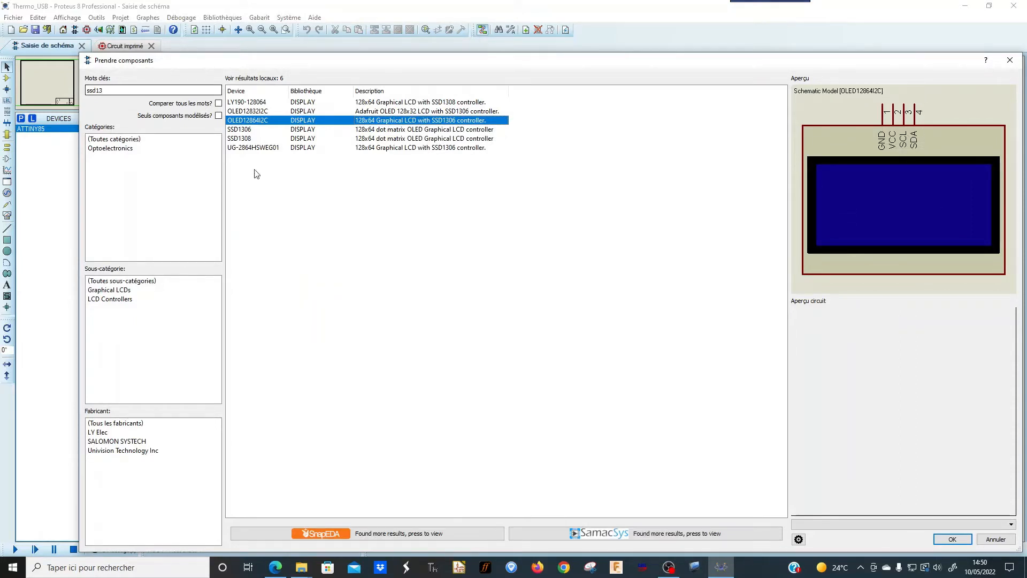
left_click(246, 130)
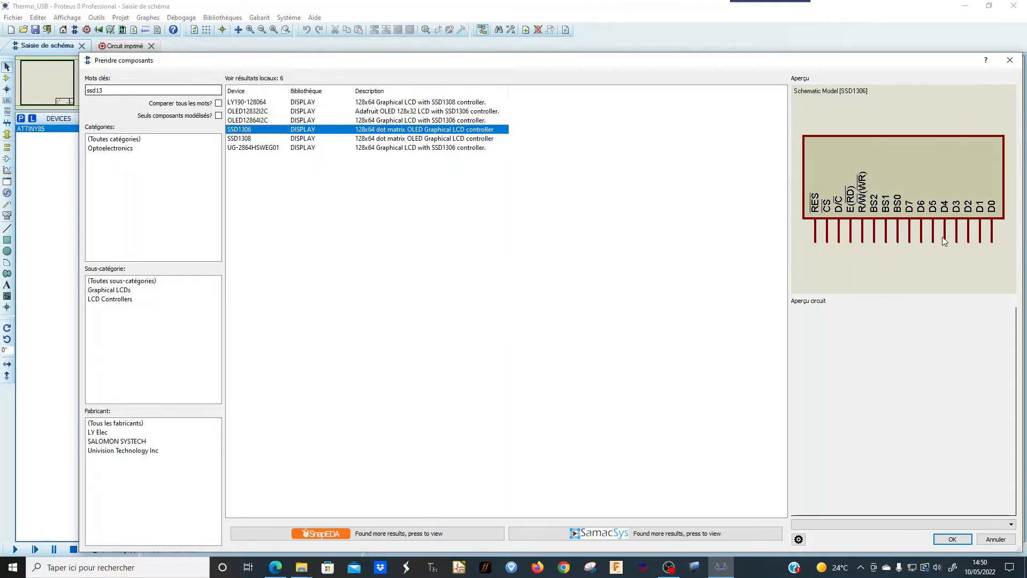
left_click(439, 122)
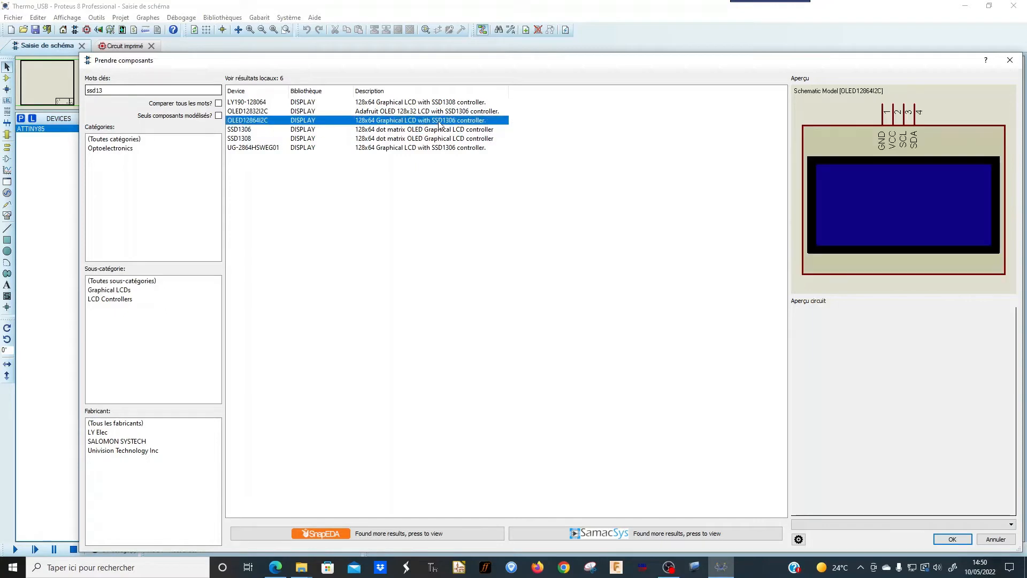
double_click(309, 121)
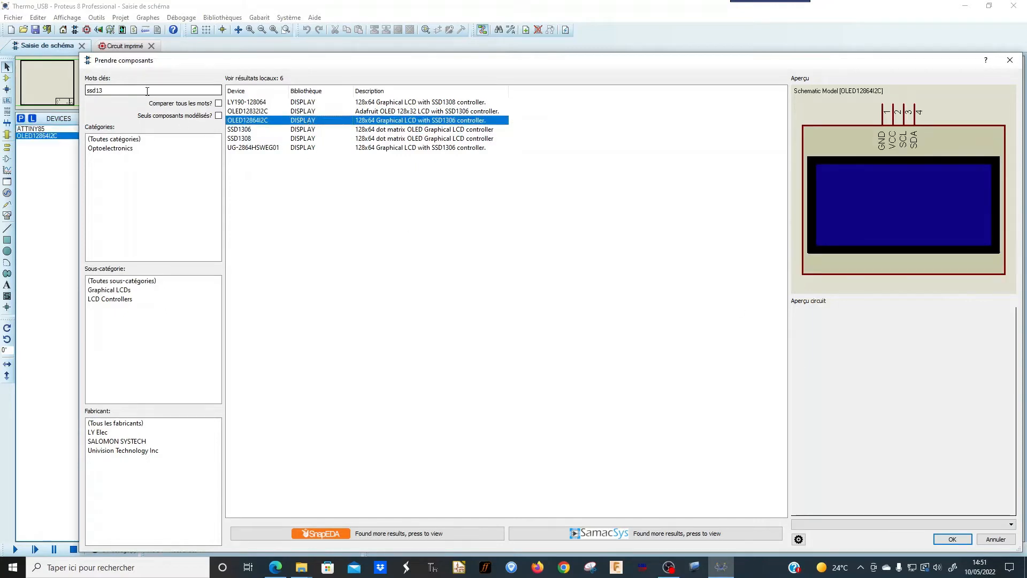
Step: Search the library for "18b20" and add the DS18B20 digital thermometer to the device list
left_click_drag(144, 90, 32, 95)
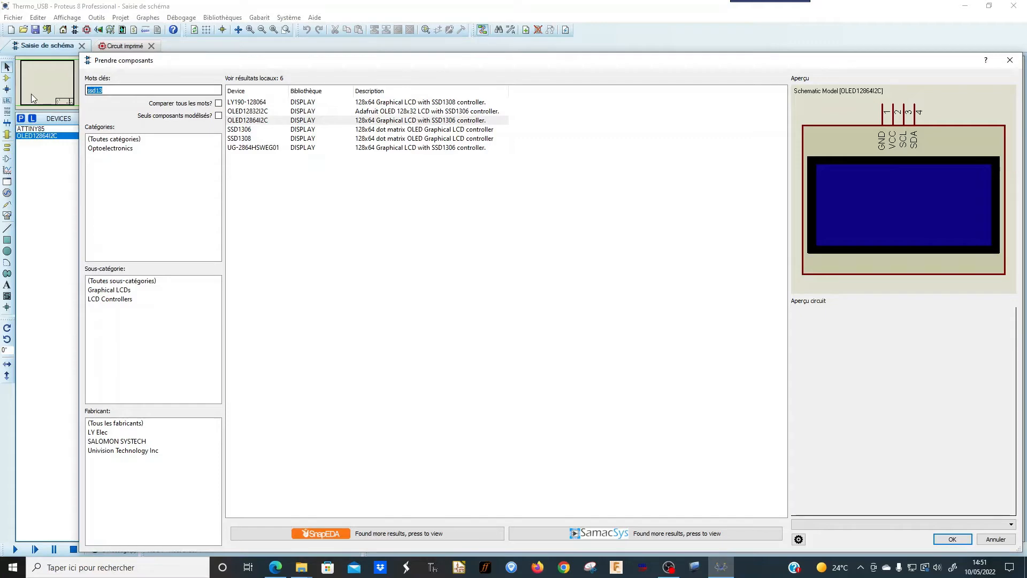
type("18b20")
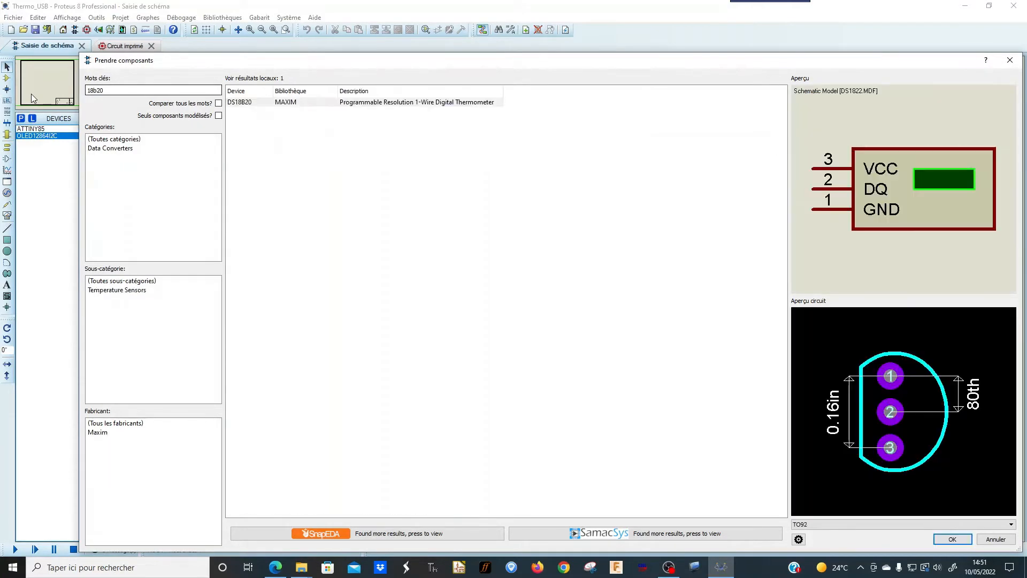
double_click(284, 102)
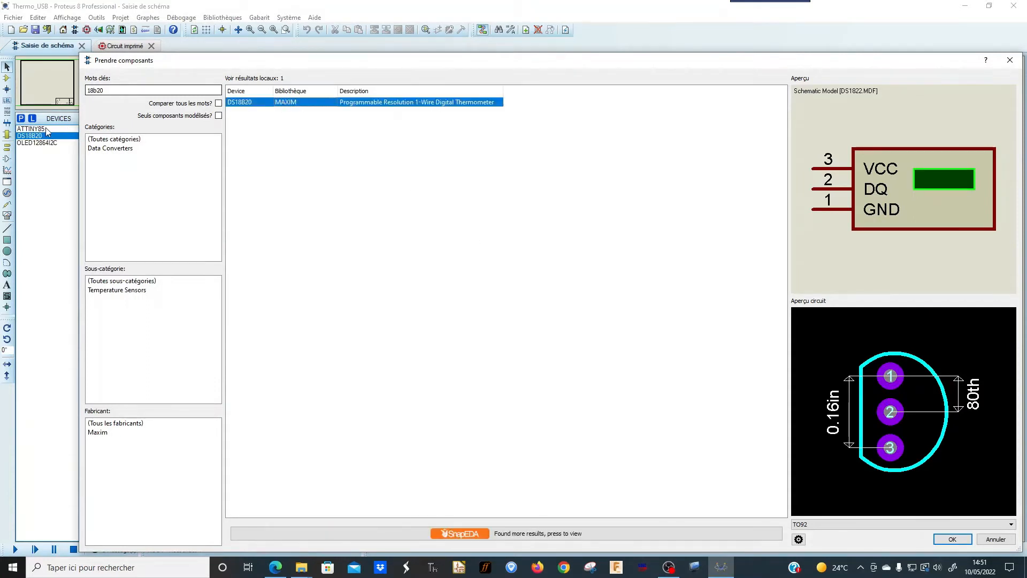
Step: Search the library for "resi", restrict it to the Resistors category, and browse to the end of the matches
double_click(129, 90)
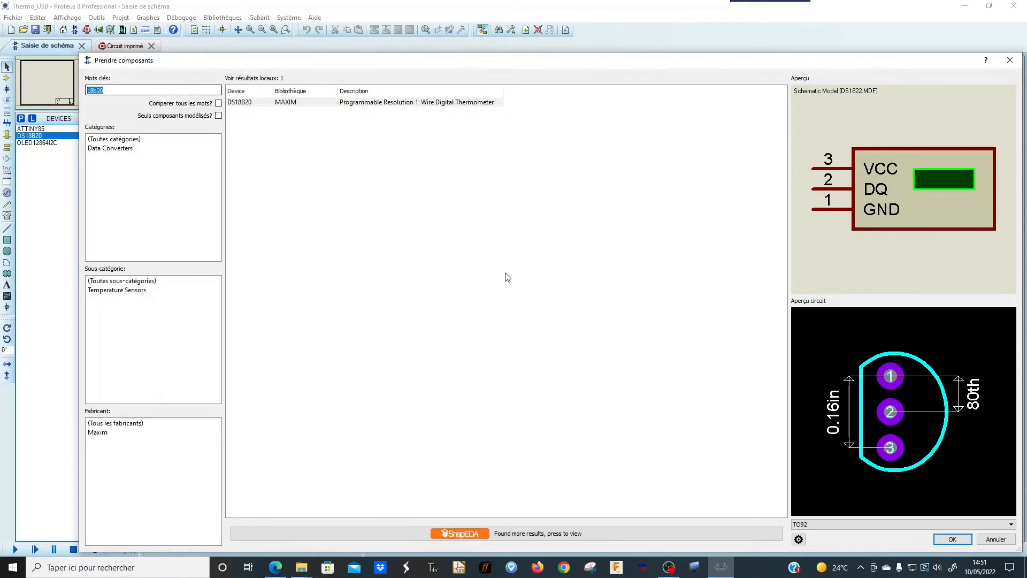
type("resi")
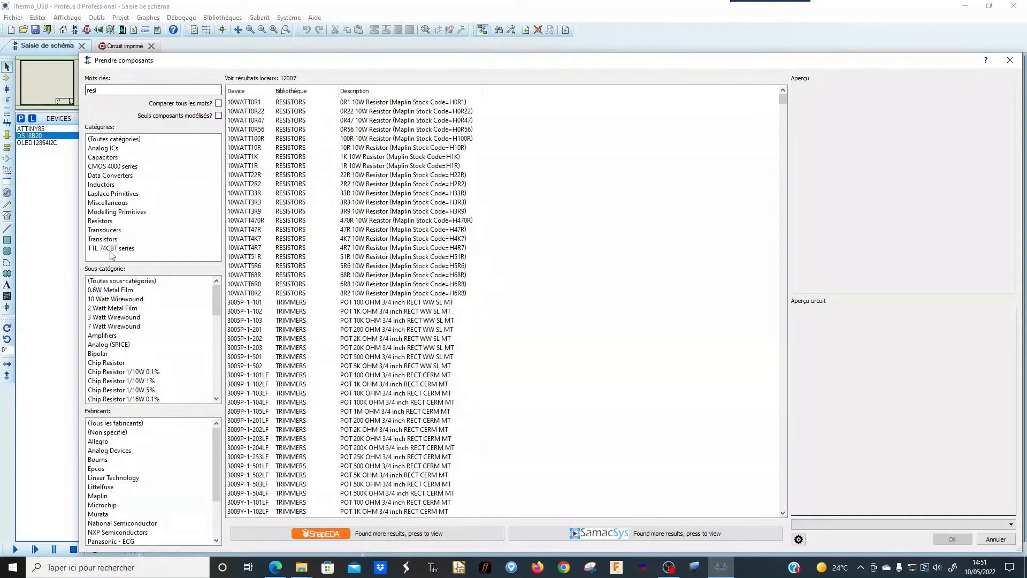
left_click(107, 221)
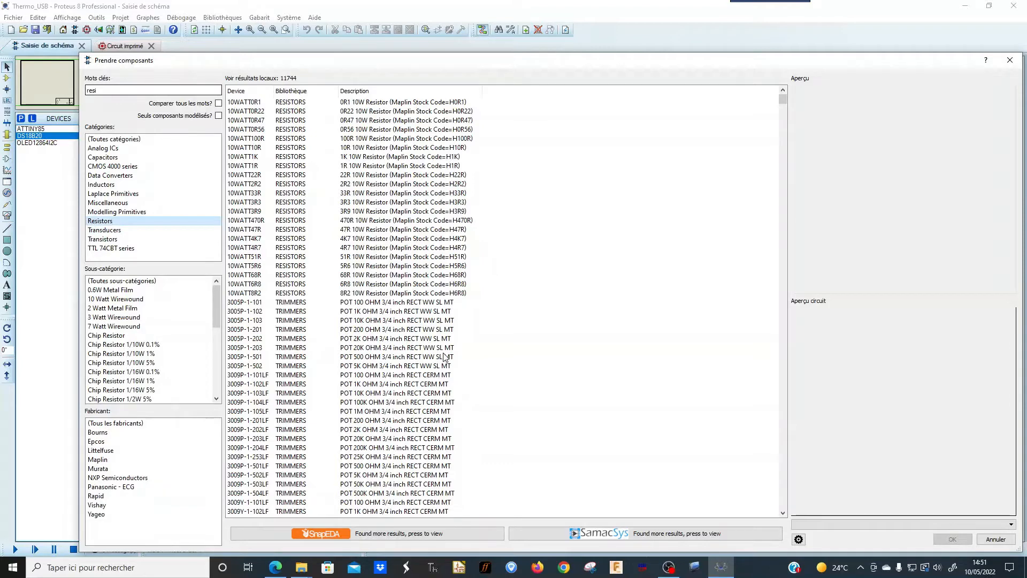
scroll(563, 373, "down", 20)
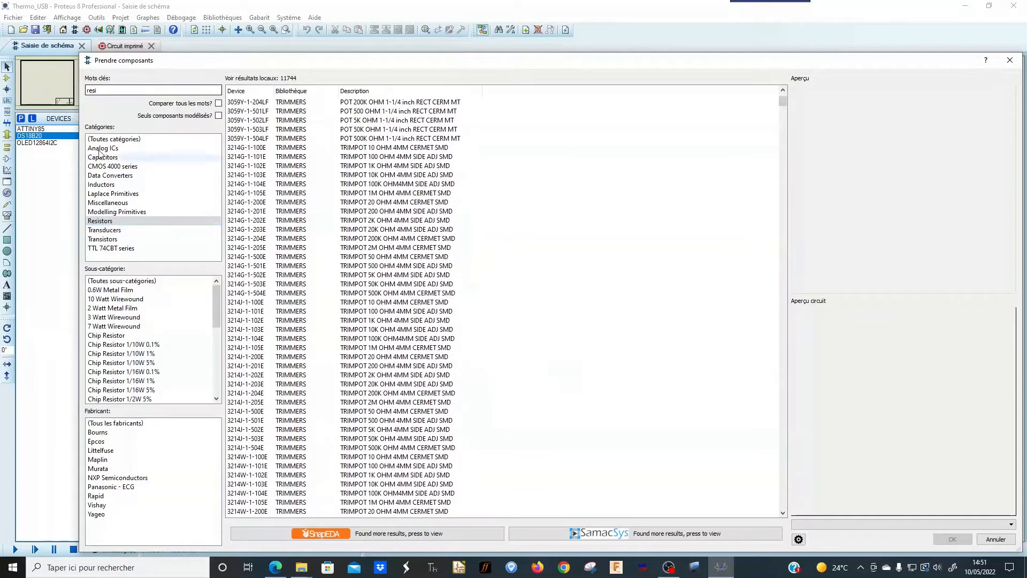
key("End")
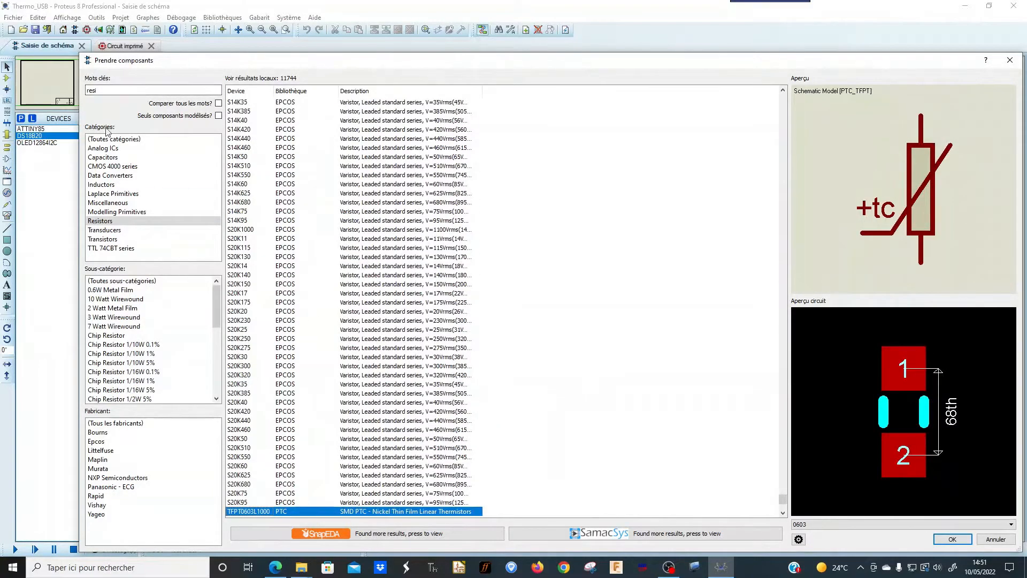
Step: Search the component library for "resist", restrict it to the Resistors category, and browse to the generic resistors of the DEVICE library
left_click(131, 91)
type("sto")
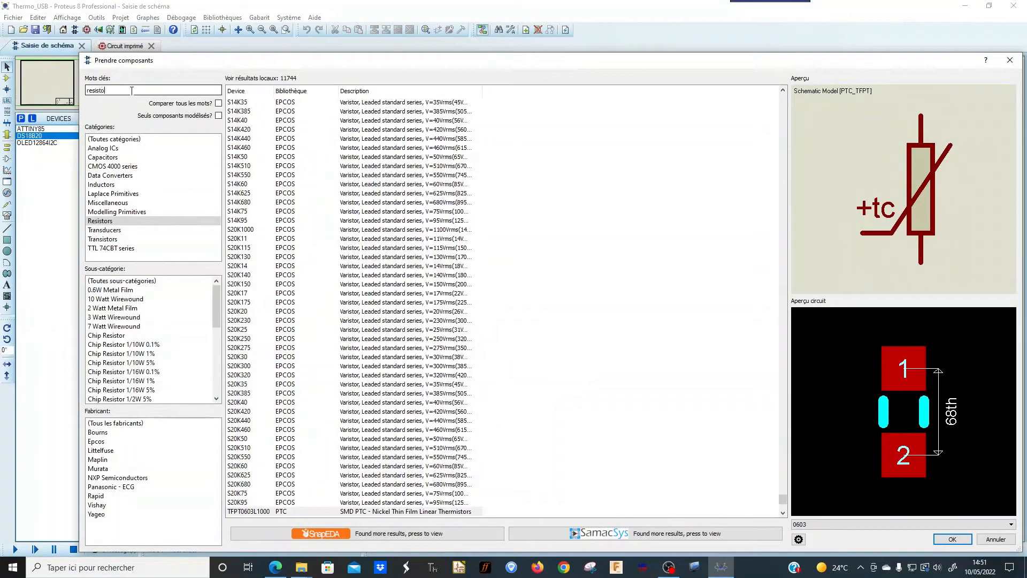
type("r")
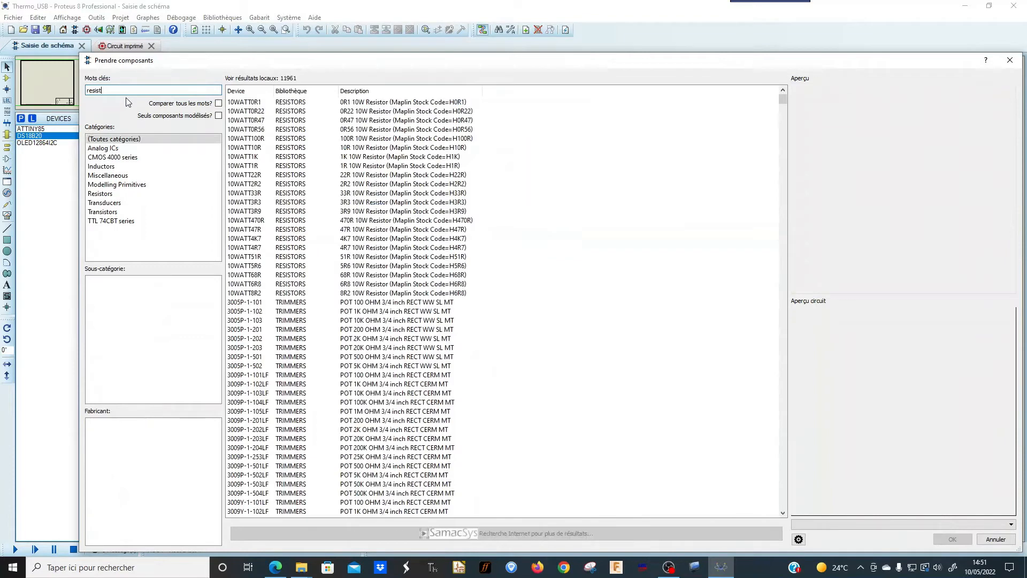
scroll(474, 294, "down", 20)
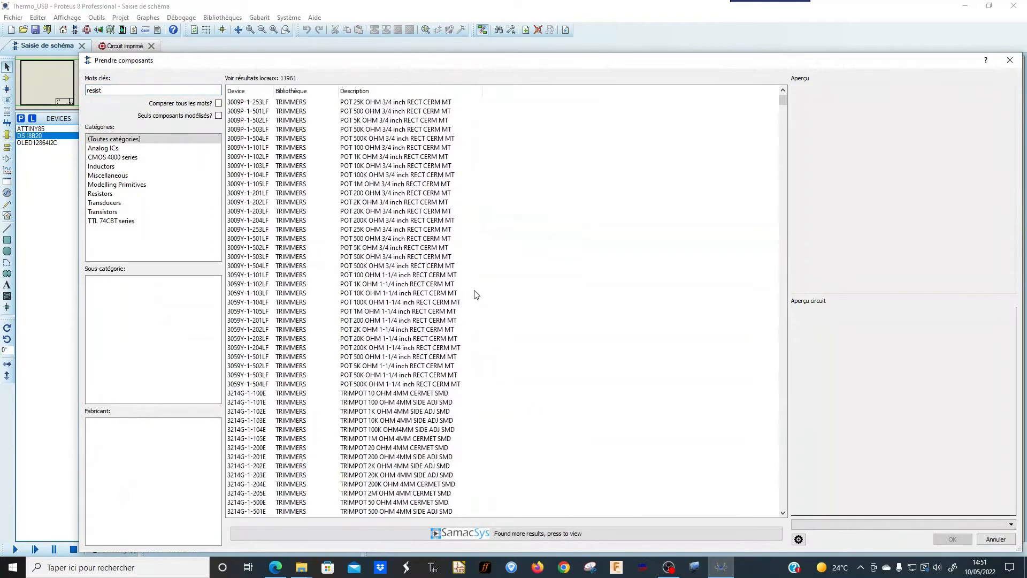
scroll(477, 294, "down", 8)
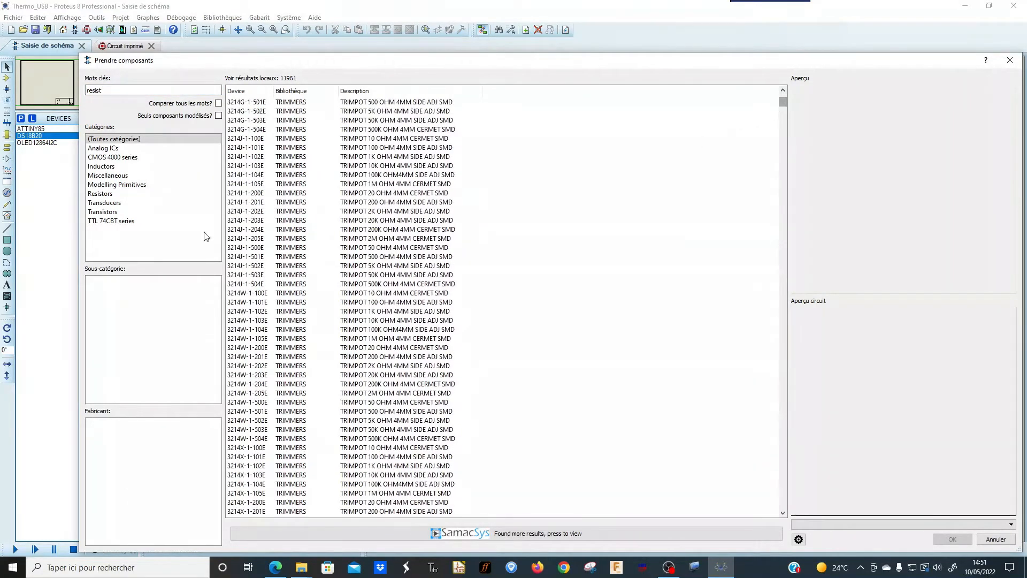
left_click(123, 196)
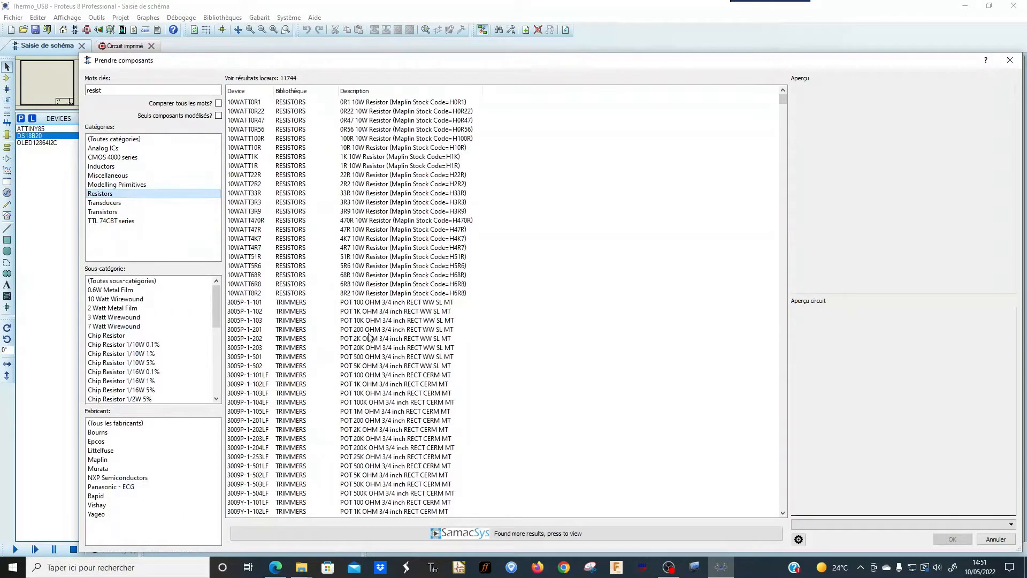
scroll(420, 368, "down", 15)
scroll(422, 367, "down", 10)
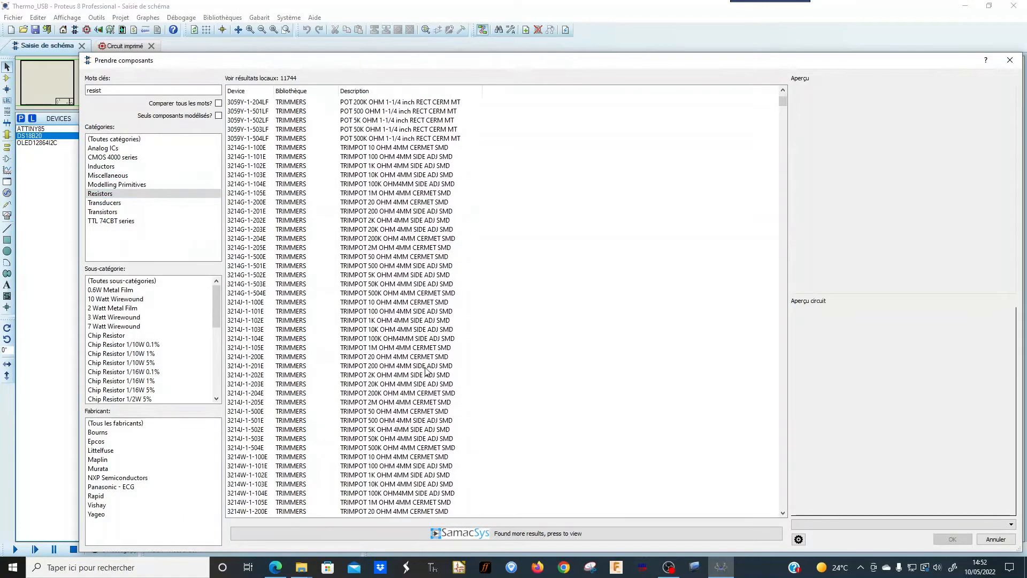
left_click_drag(782, 105, 770, 307)
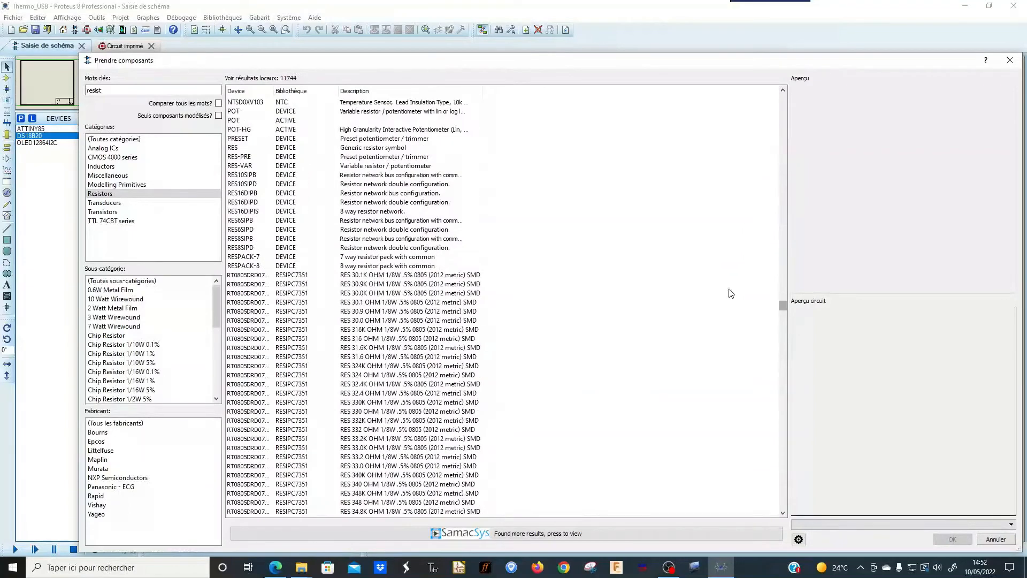
Step: Choose the generic resistor RES, give it the through-hole RES40 footprint, and add it to the device list
left_click(243, 149)
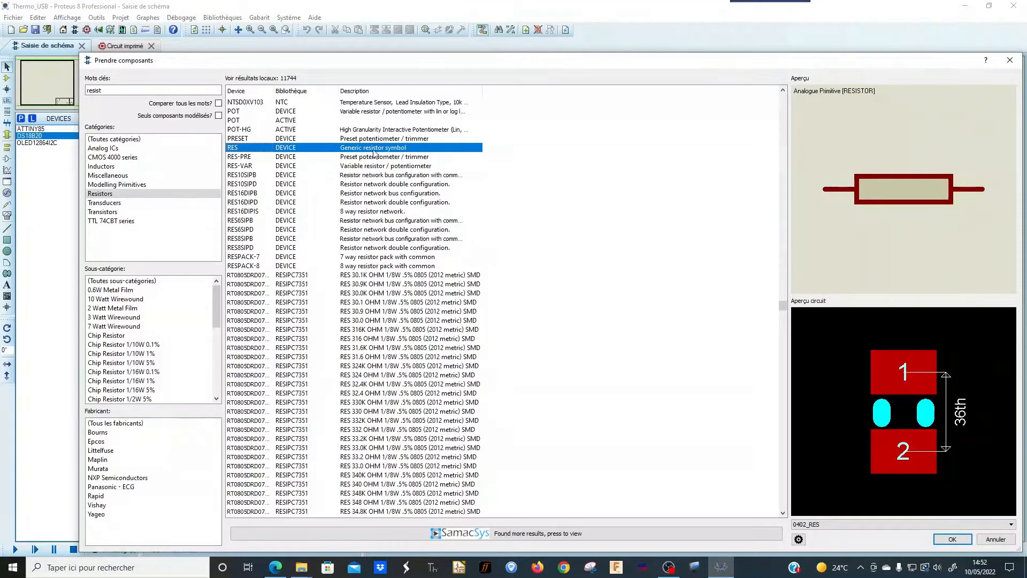
left_click(867, 522)
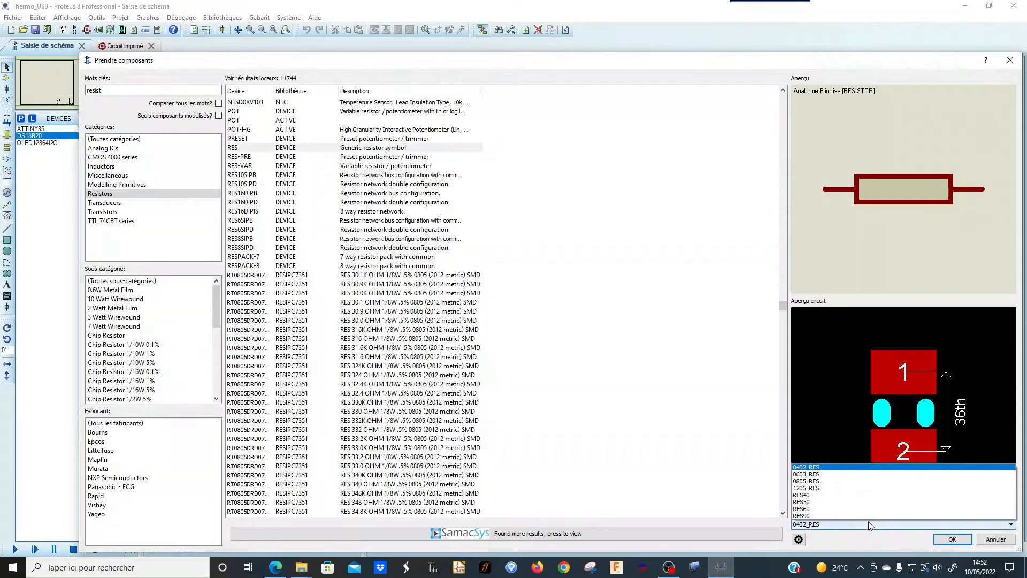
left_click(815, 495)
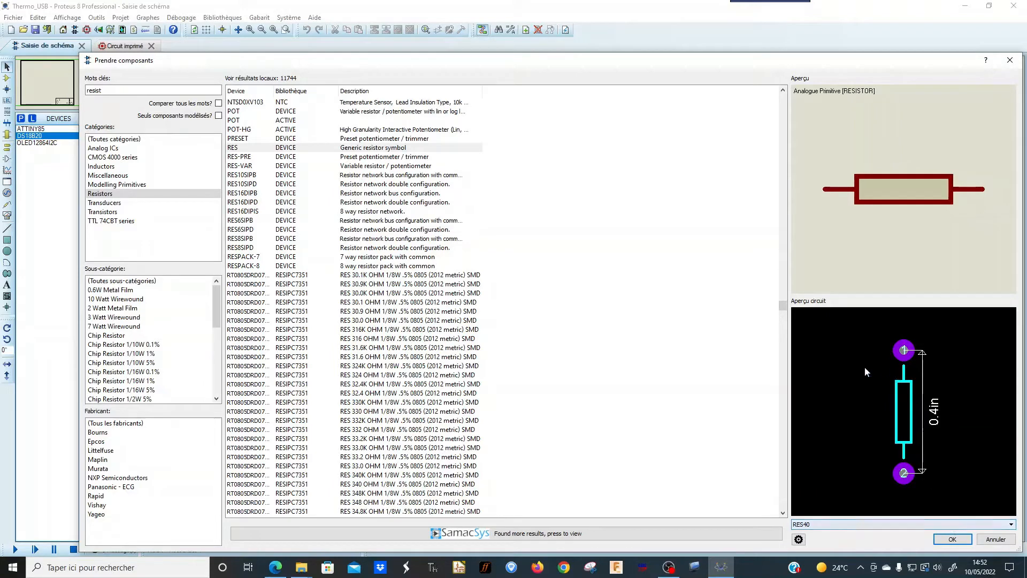
left_click(952, 539)
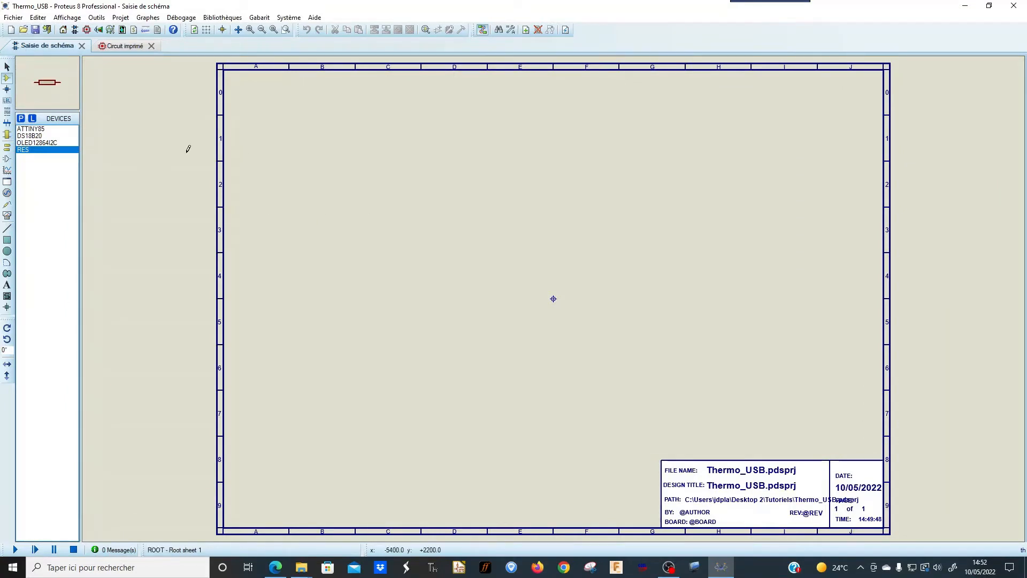
Step: Place the ATTINY85 in the upper-left part of the schematic sheet and the OLED12864I2C display near the sheet's right edge
left_click(32, 129)
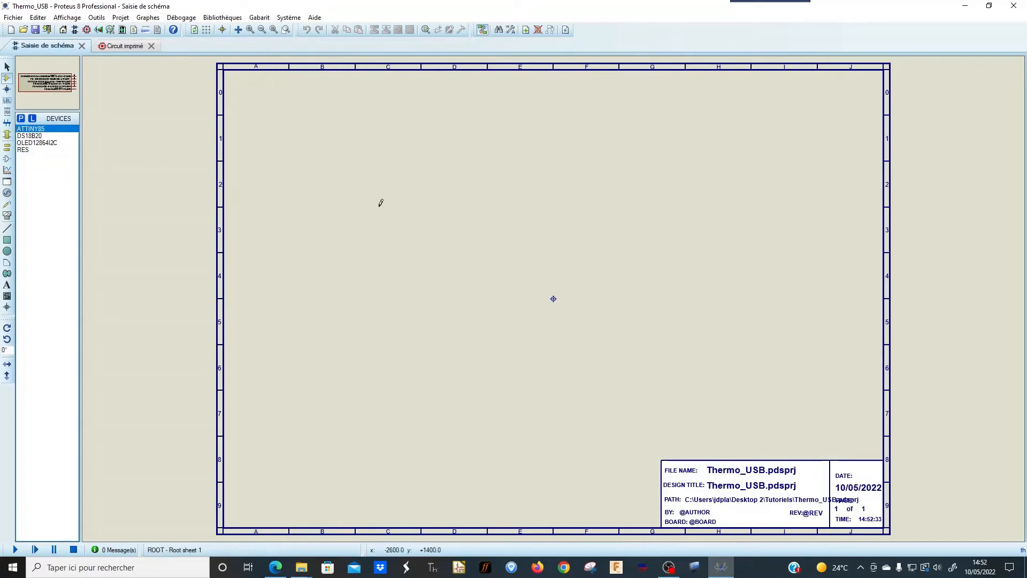
left_click(381, 203)
left_click(486, 179)
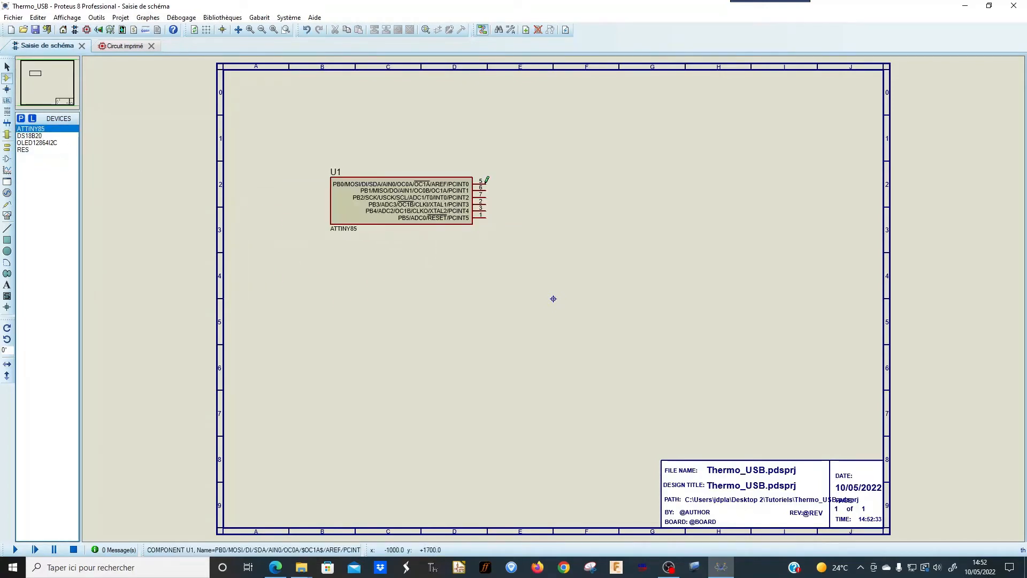
left_click(38, 142)
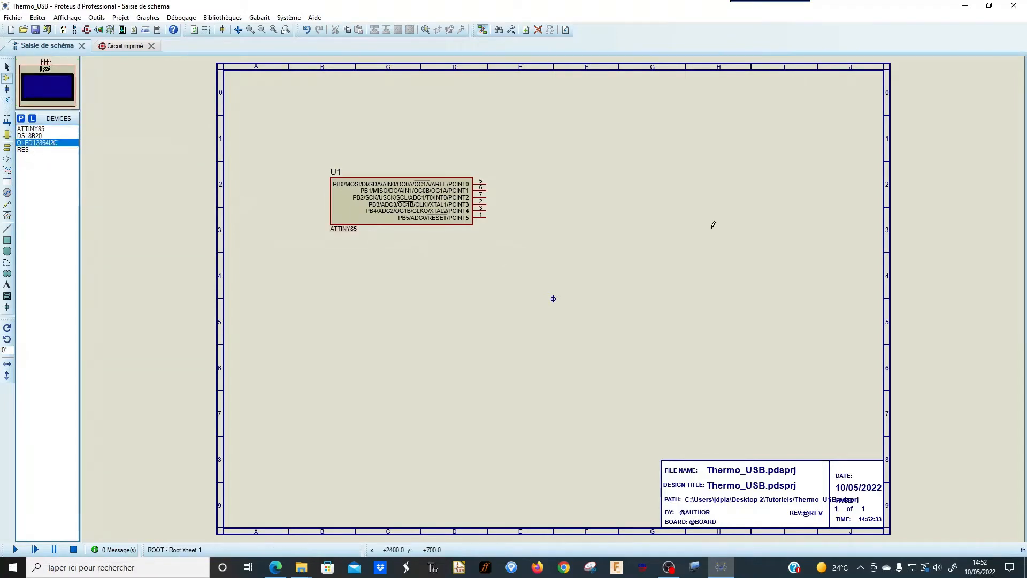
left_click(741, 212)
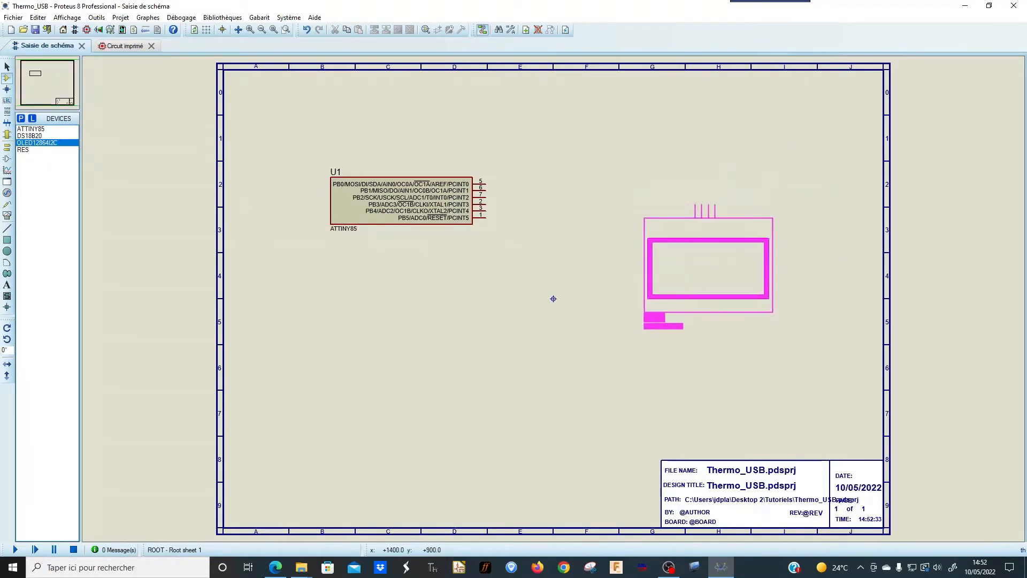
left_click(769, 279)
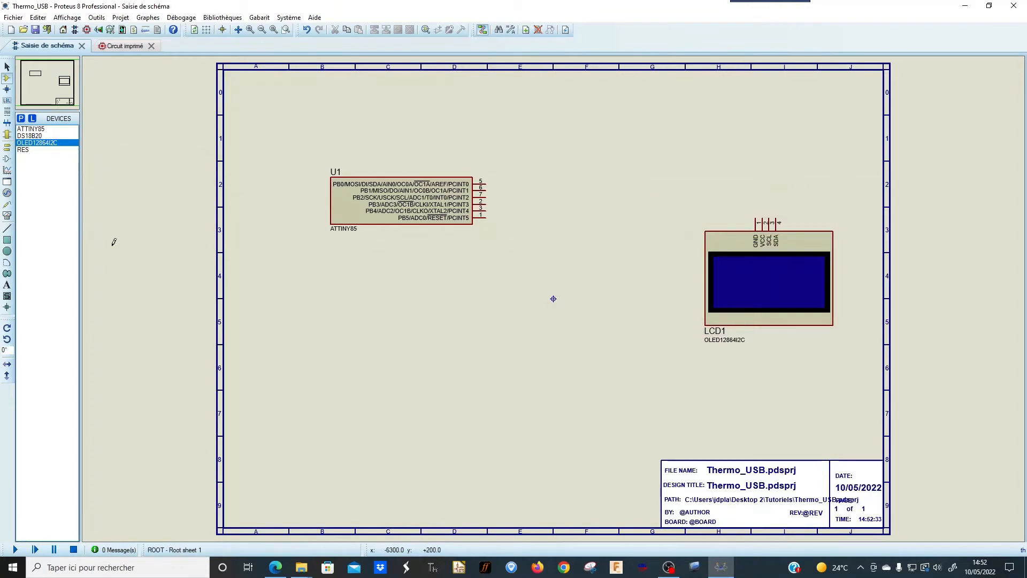
Step: Place the DS18B20 above and to the left of the display, and a RES resistor rotated to vertical on the sensor's left
left_click(25, 136)
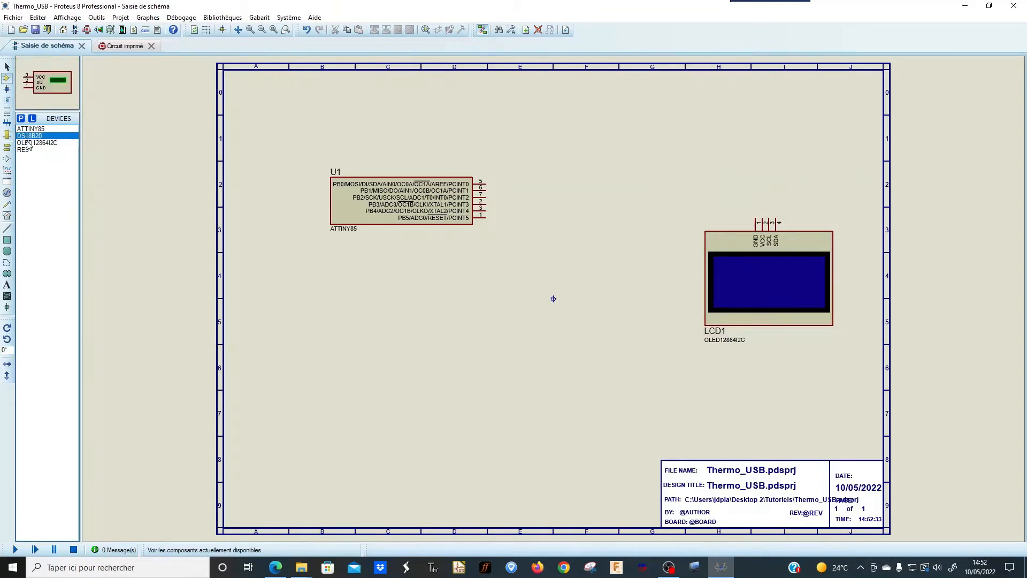
left_click(641, 155)
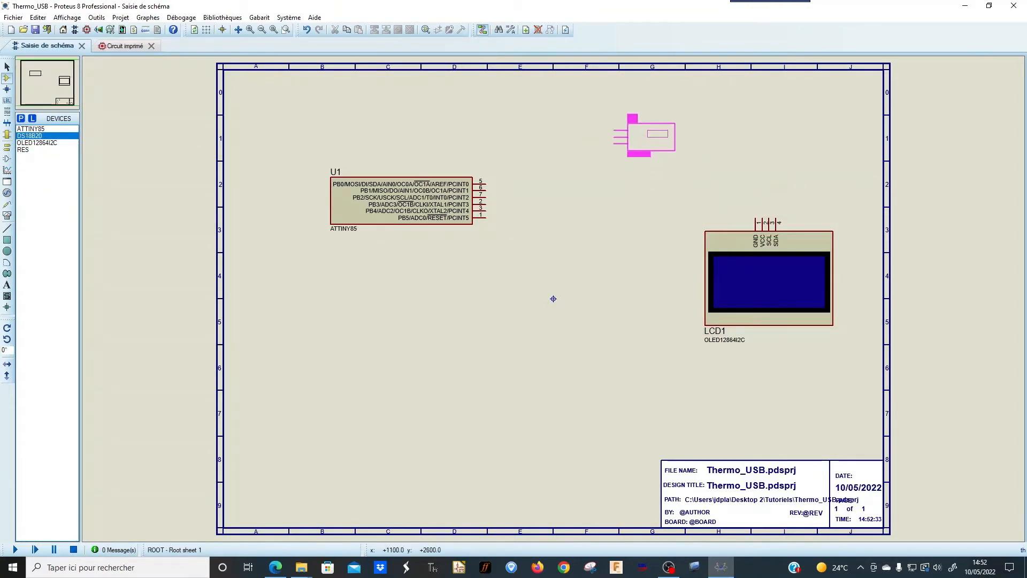
left_click(648, 136)
left_click(25, 150)
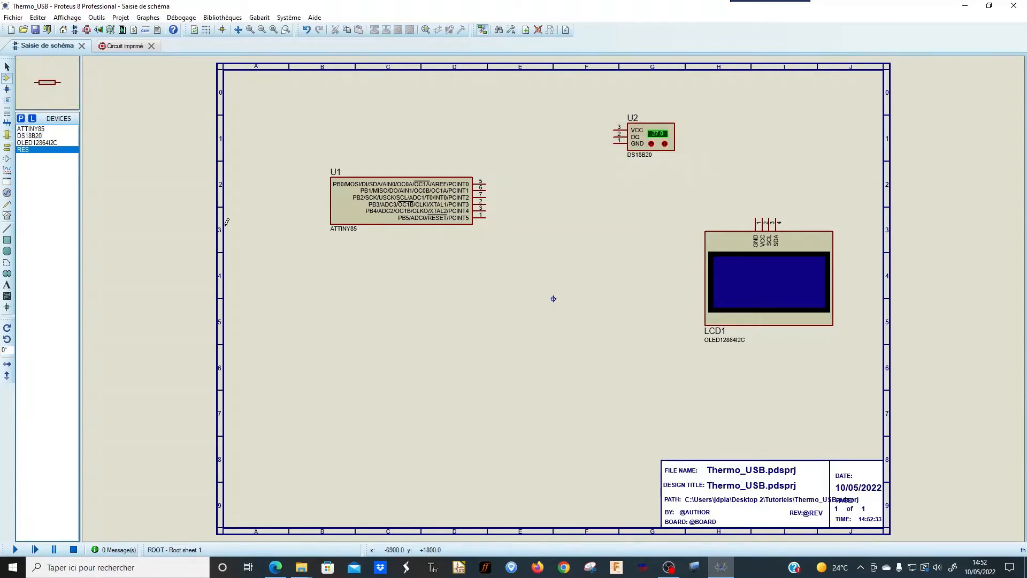
left_click(551, 107)
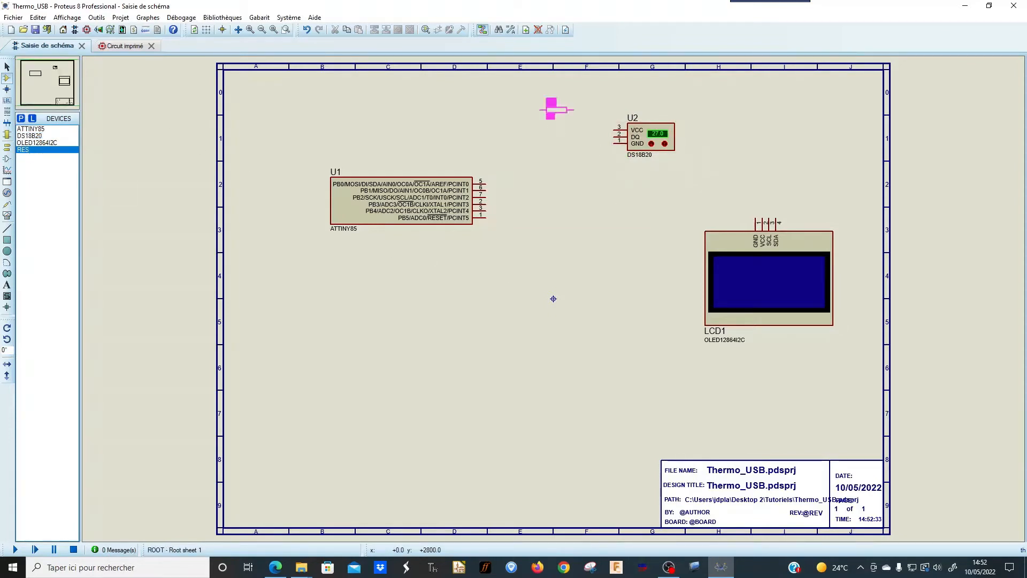
key("KP_Add")
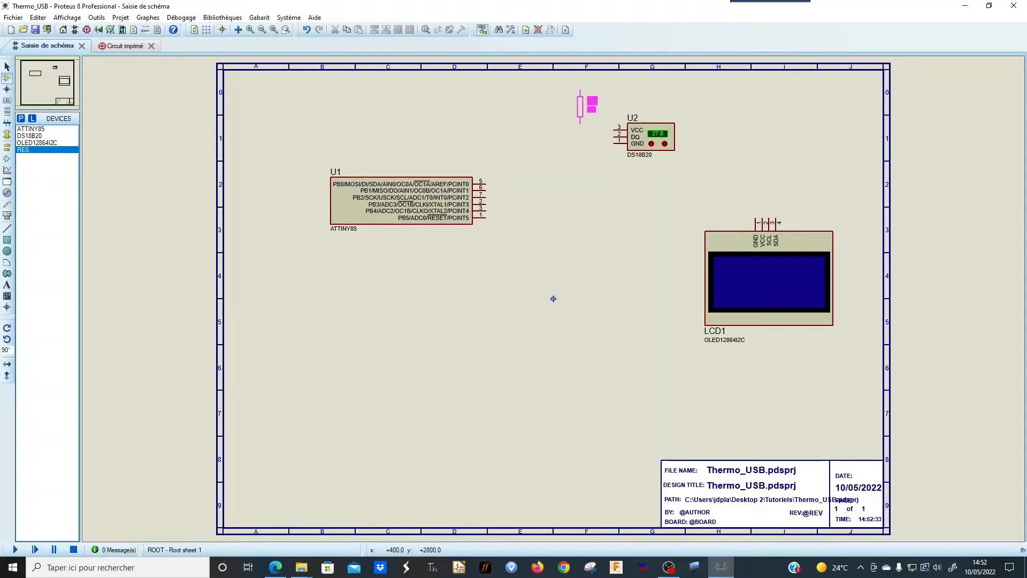
left_click(580, 107)
Step: Search the component library for "usb", restrict it to Connectors, and add USBCONN to the device list
left_click(21, 118)
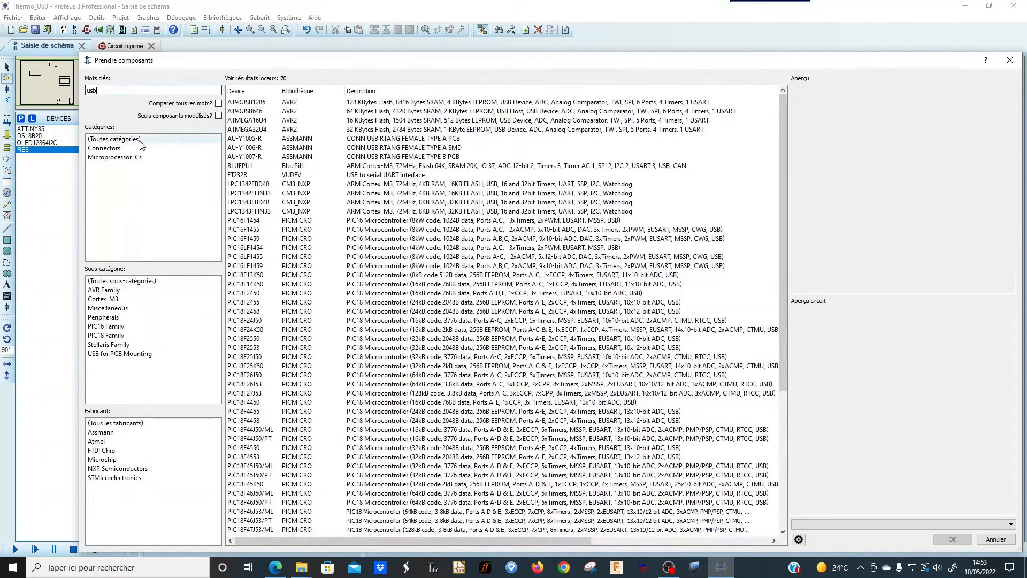
left_click(145, 148)
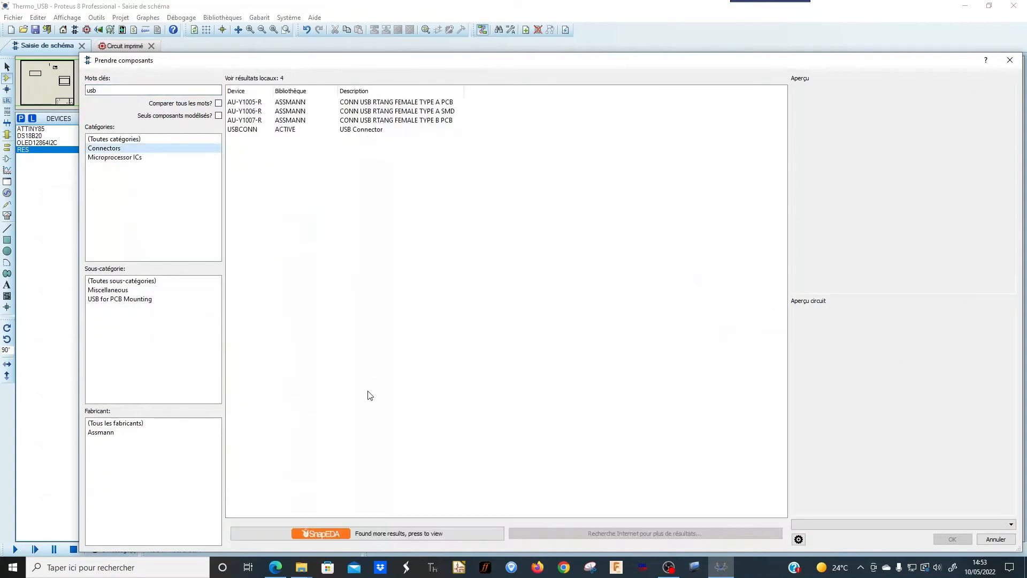
left_click(379, 130)
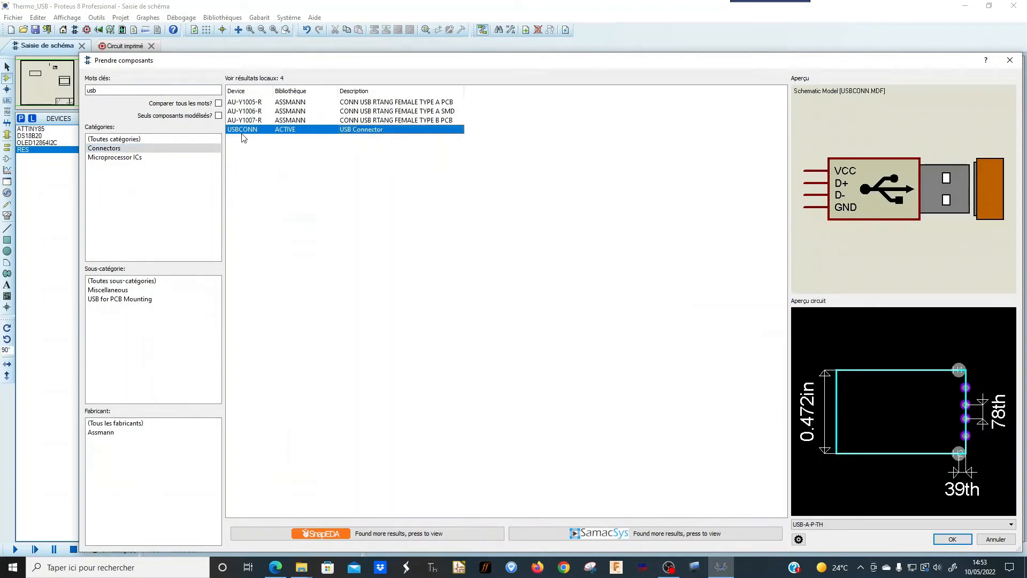
left_click(944, 540)
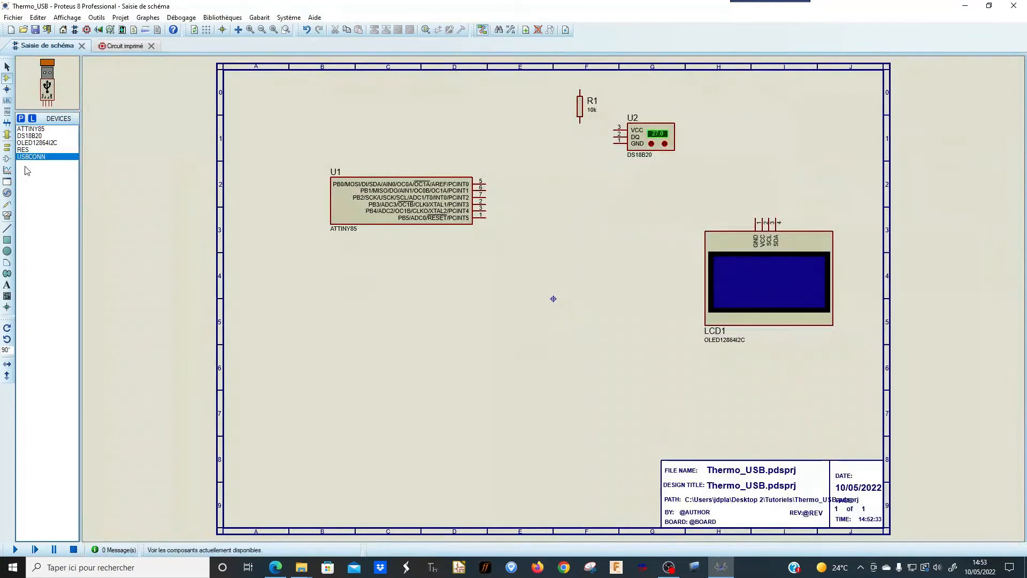
Step: Place the USBCONN connector below the ATTINY85, rotated 180° so its pins face right
left_click(503, 278)
key("KP_Add")
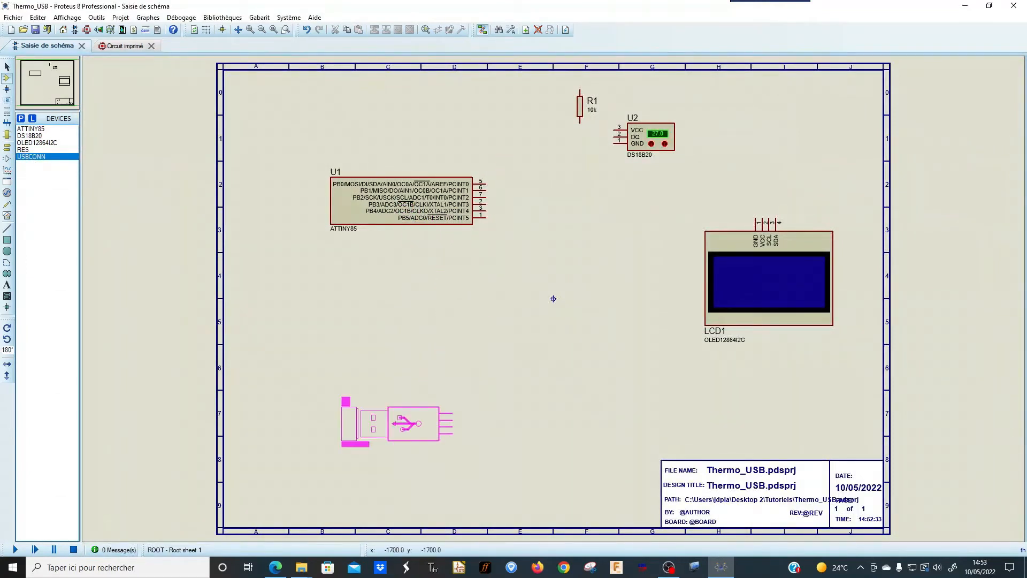
left_click(433, 326)
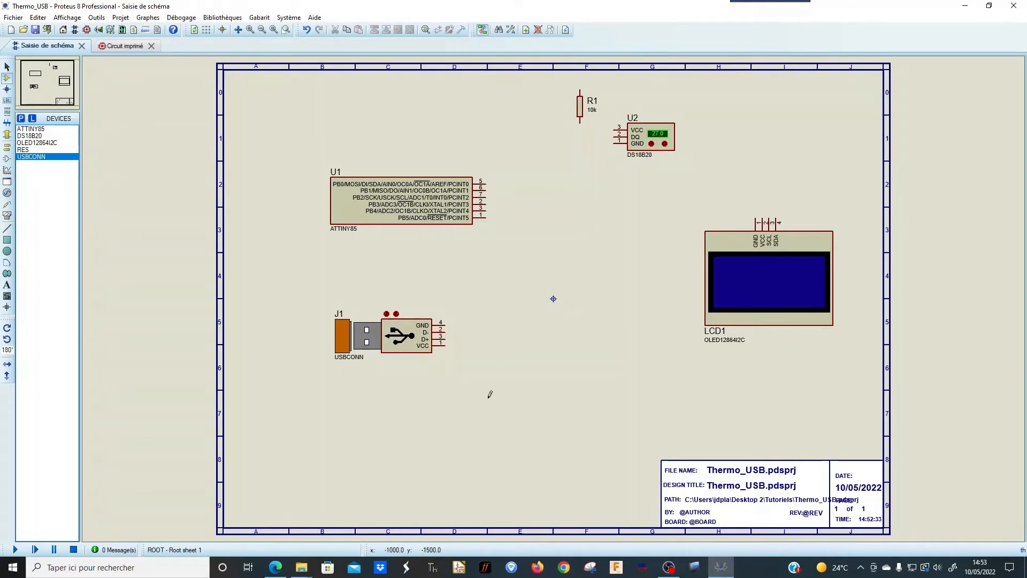
Step: Set the resistance of R1 to 4.7k
double_click(579, 110)
key("Tab")
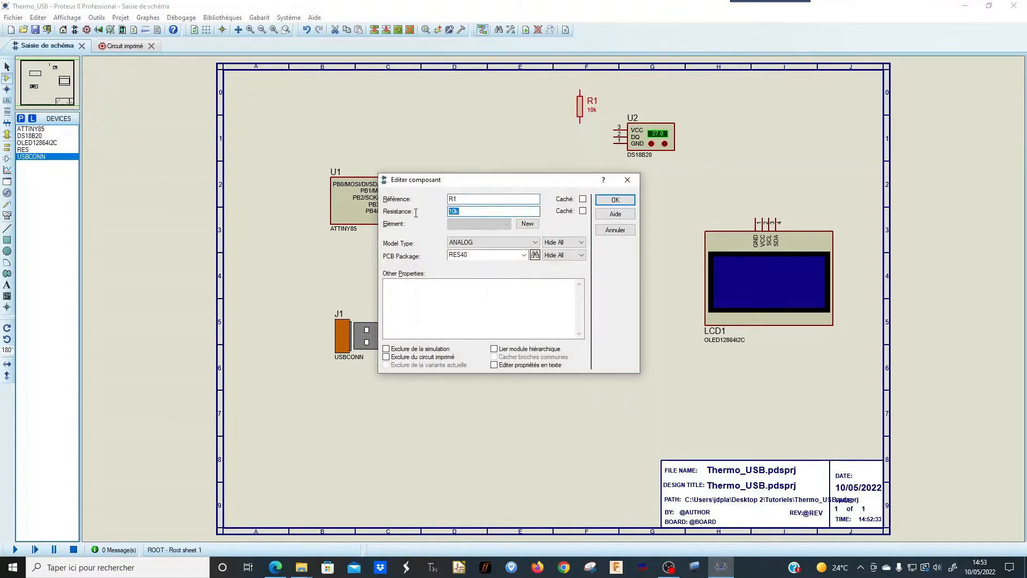
type("4.7k")
left_click(597, 200)
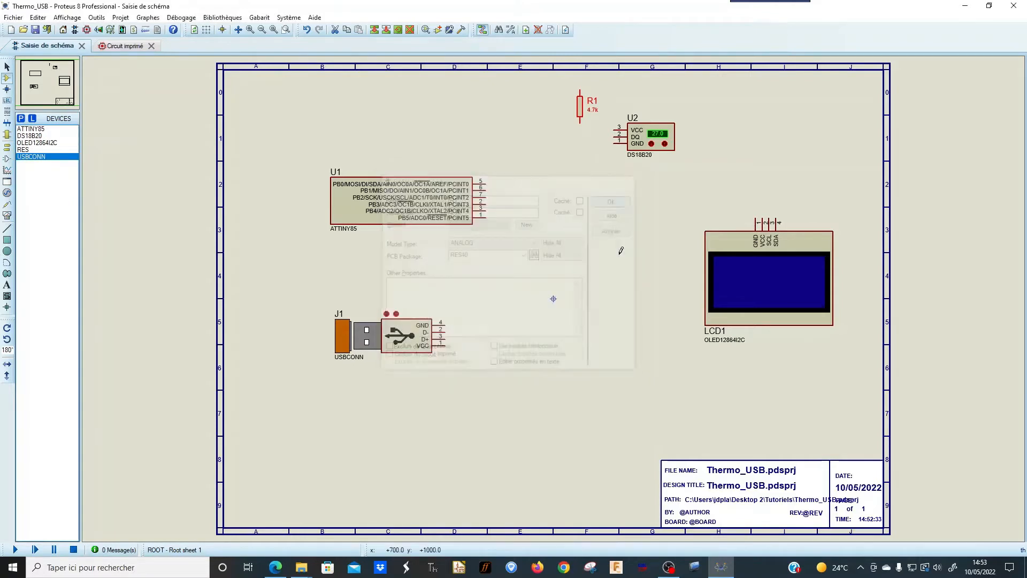
Step: Place POWER terminals above the DS18B20's VCC pin, above the display's VCC pin, and to the right of the USB connector
left_click(7, 147)
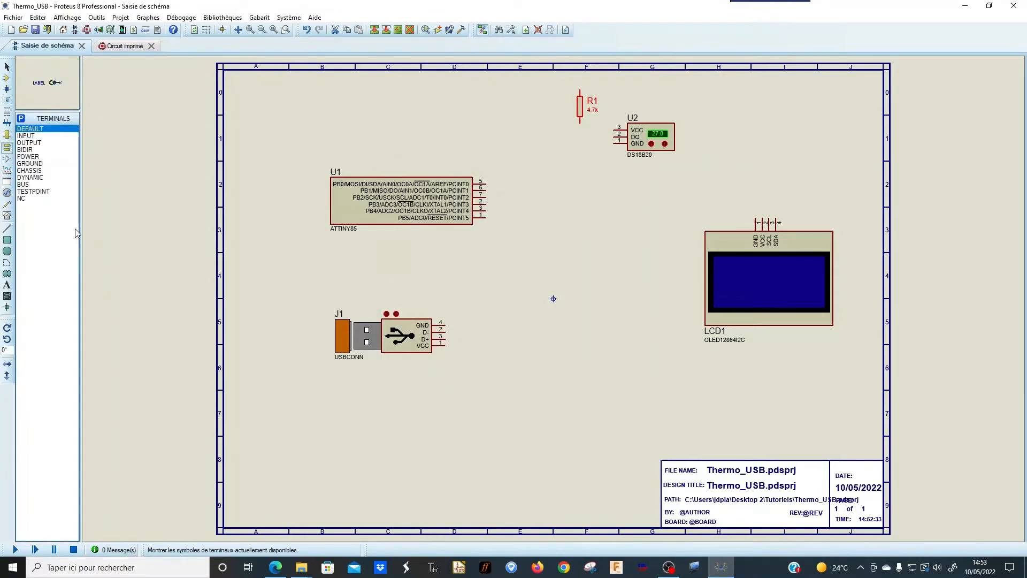
left_click(43, 157)
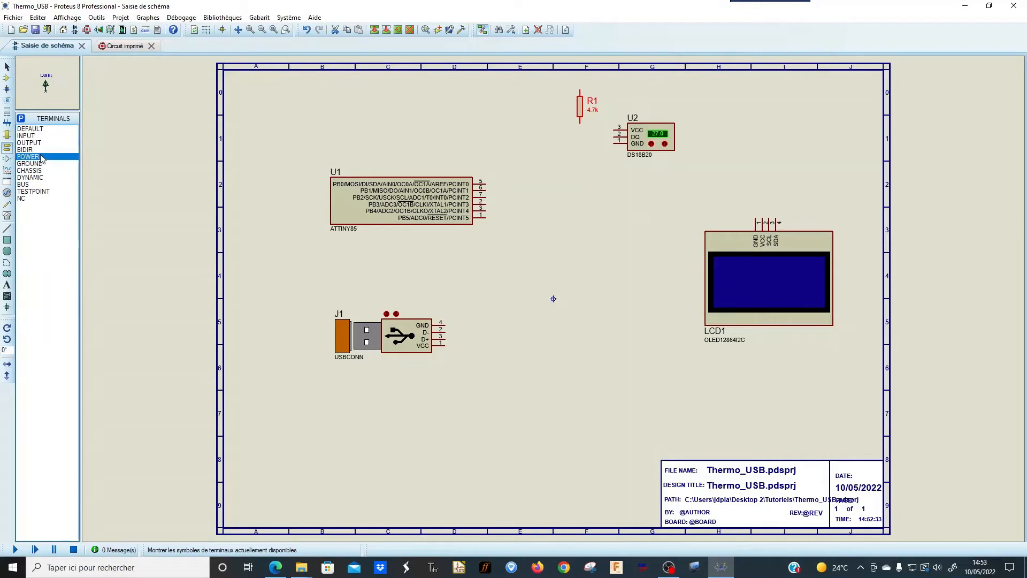
left_click(613, 112)
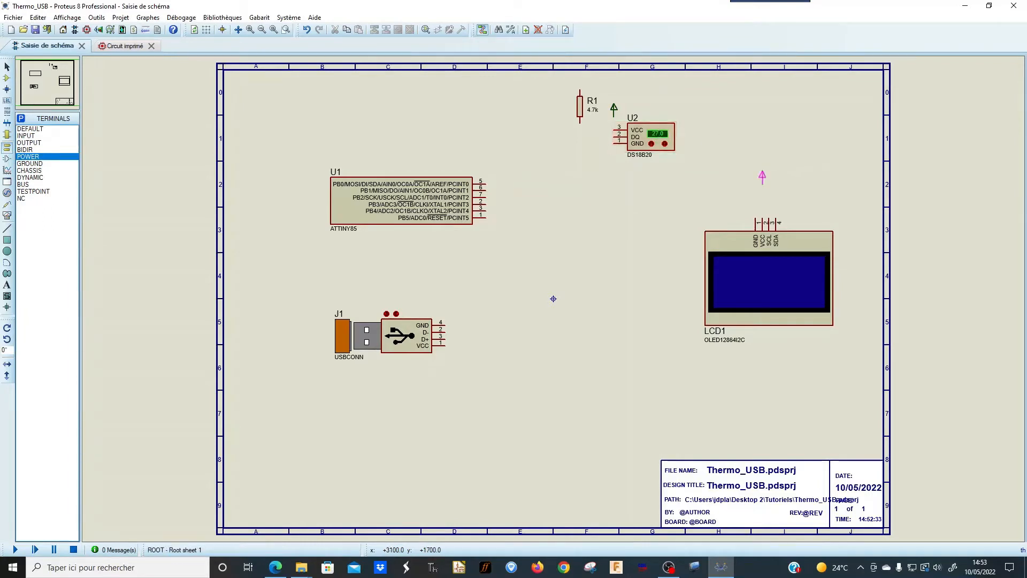
left_click(762, 202)
left_click(519, 343)
Step: Place GROUND terminals below the DS18B20's pins, beside the display's GND pin, and near the USB connector's GND pin
left_click(33, 163)
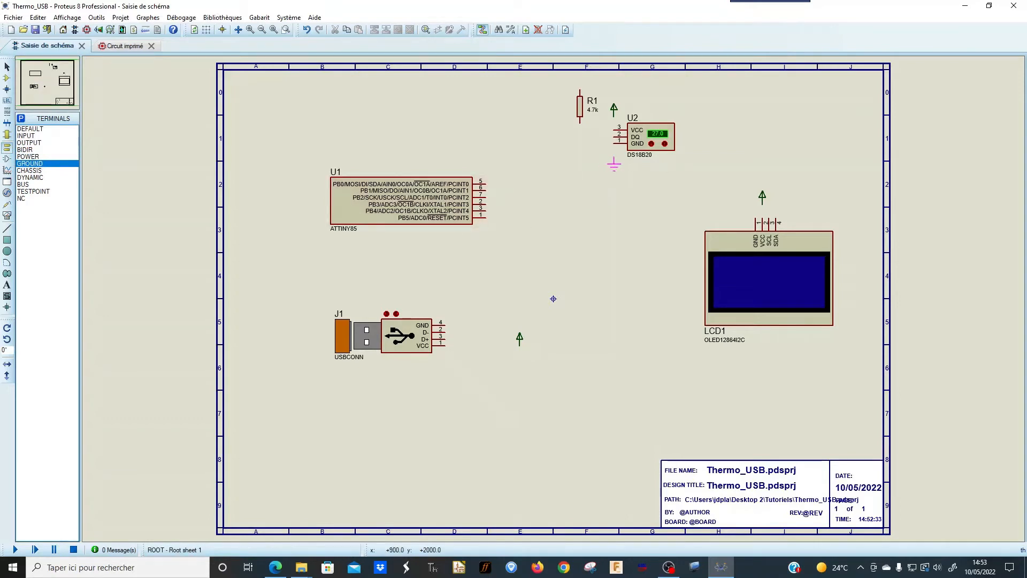
left_click(613, 160)
left_click(478, 306)
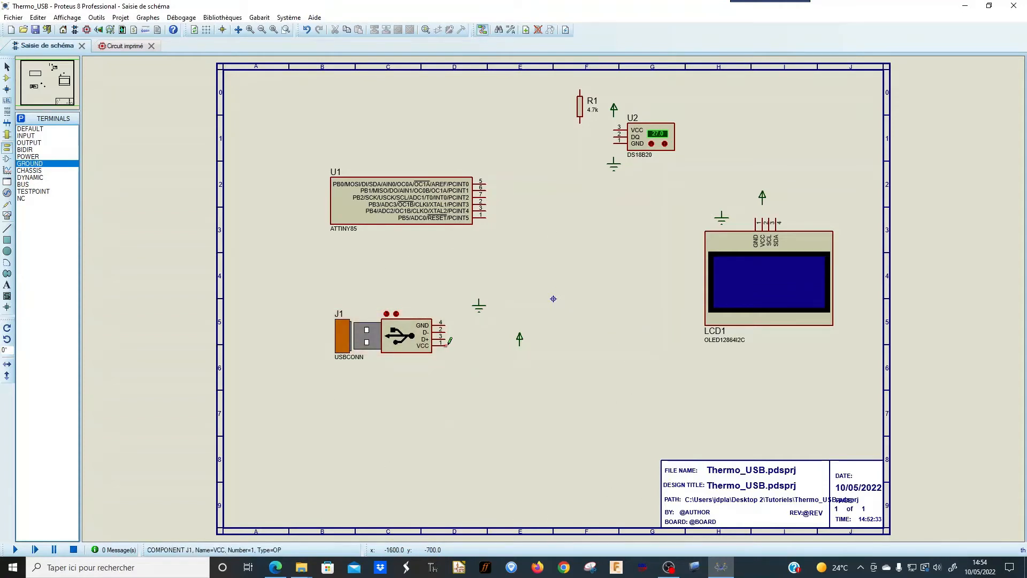
Step: Wire the VCC pin of USB connector J1 to the POWER terminal on its right
left_click(447, 344)
left_click(517, 343)
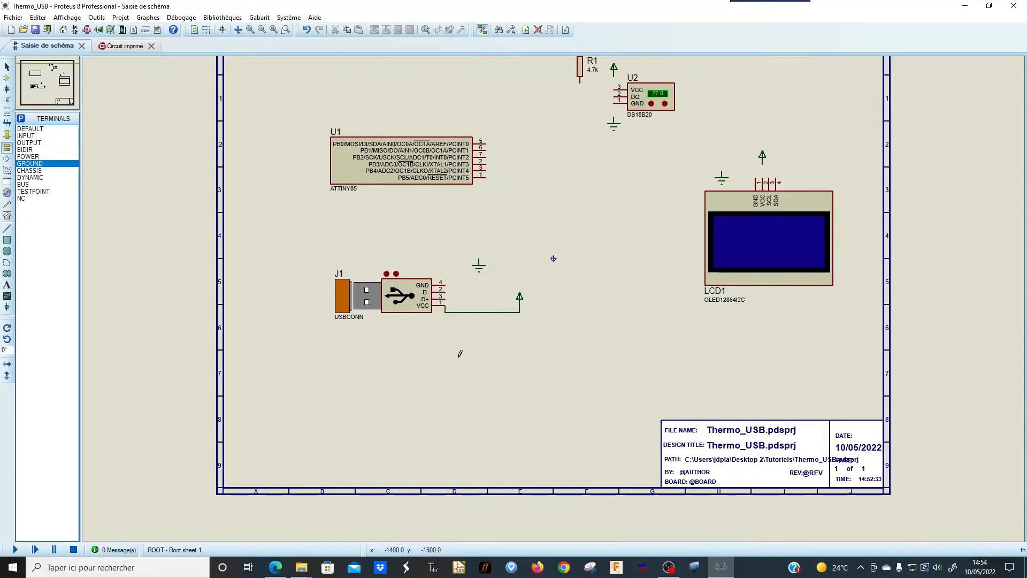
Step: Wire the USB connector's GND pin and the VCC and GND pins of the DS18B20 and display to their adjacent power and ground terminals
left_click(479, 253)
left_click(446, 281)
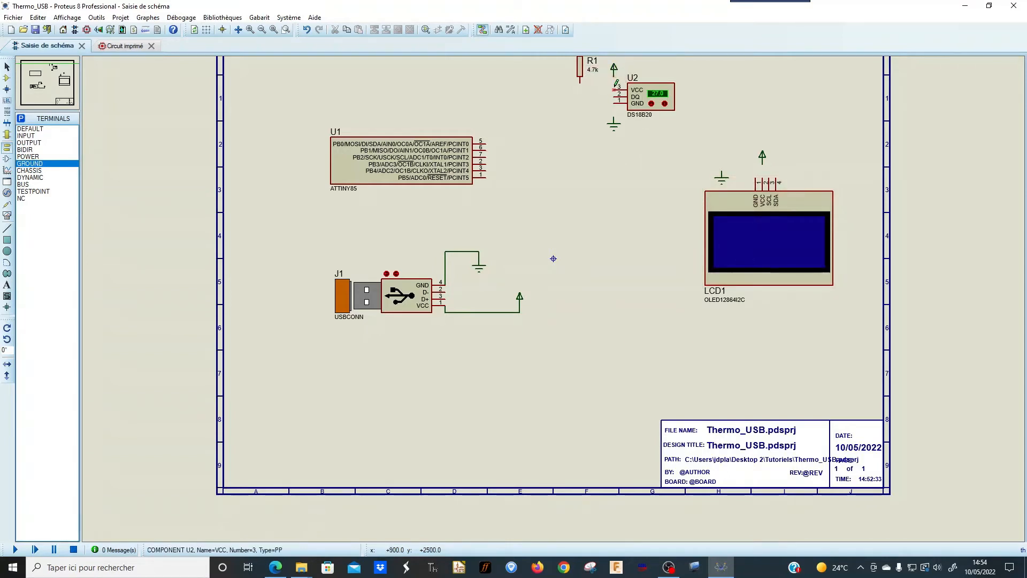
left_click(614, 117)
left_click(613, 104)
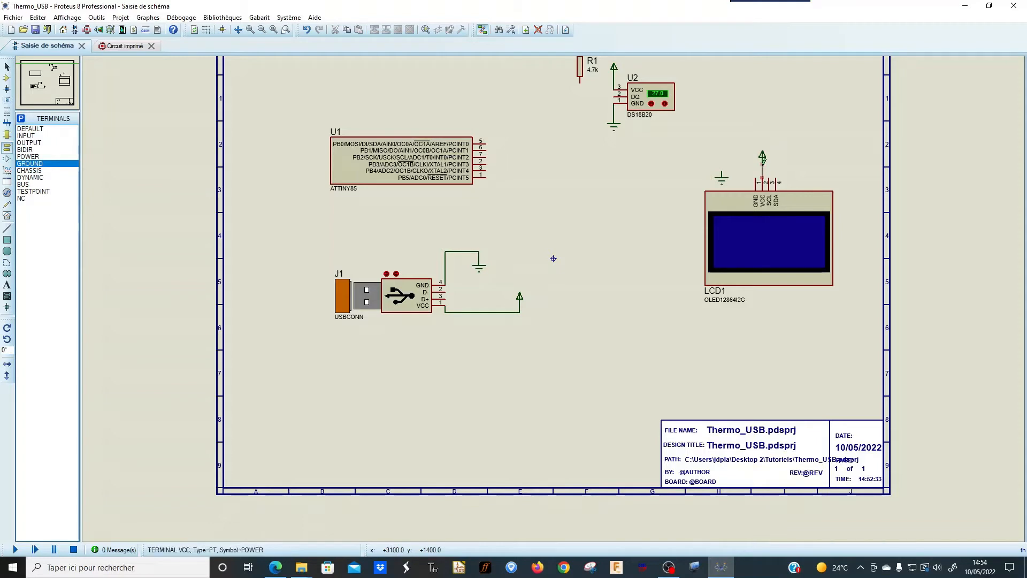
left_click(721, 172)
left_click(756, 179)
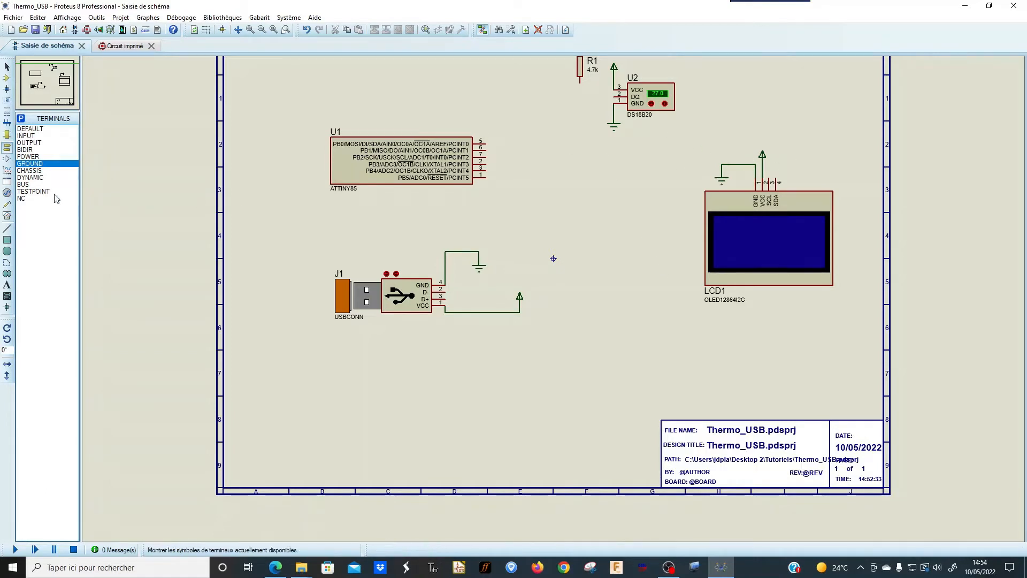
Step: Place DEFAULT terminals connected to the display's SDA and SCL pins and to the ATtiny85's PB0 and PB2 pins
left_click(32, 129)
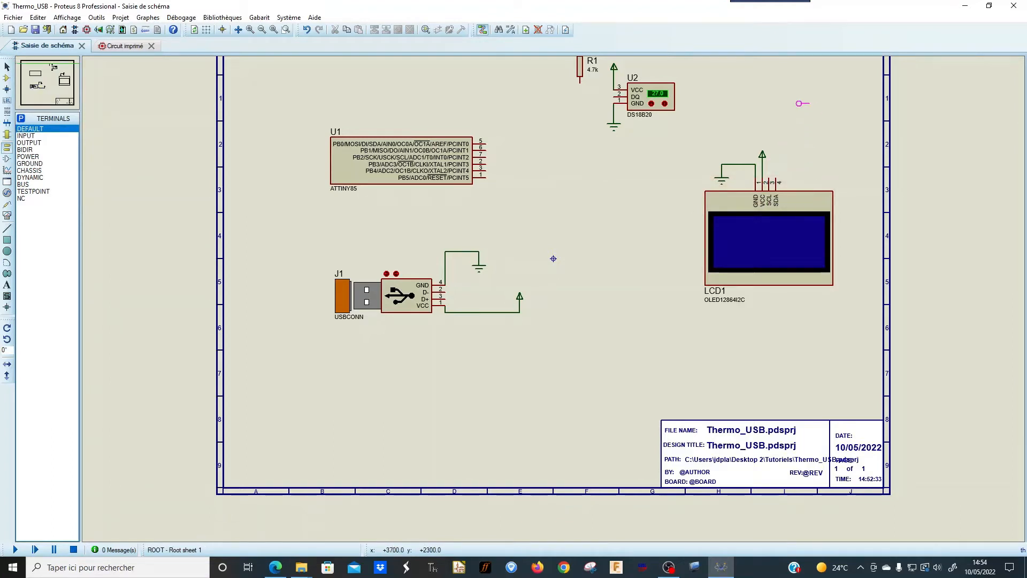
key("KP_Subtract")
left_click(775, 160)
left_click(768, 160)
key("KP_Subtract")
left_click(503, 144)
left_click(503, 157)
Step: Label the terminals on the display's SDA and SCL pins as SDA and SCL respectively
double_click(775, 160)
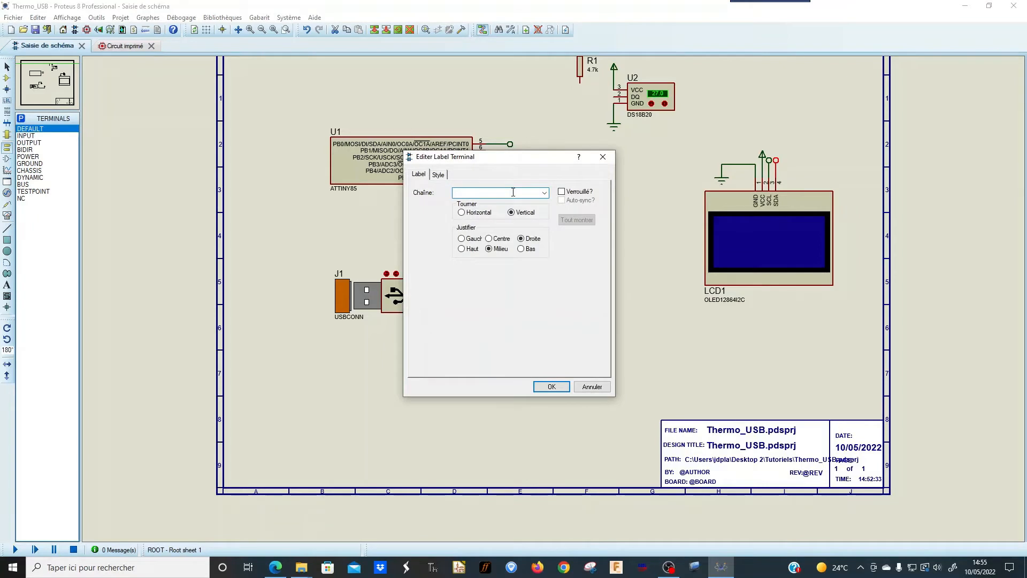
type("SDA")
left_click(551, 386)
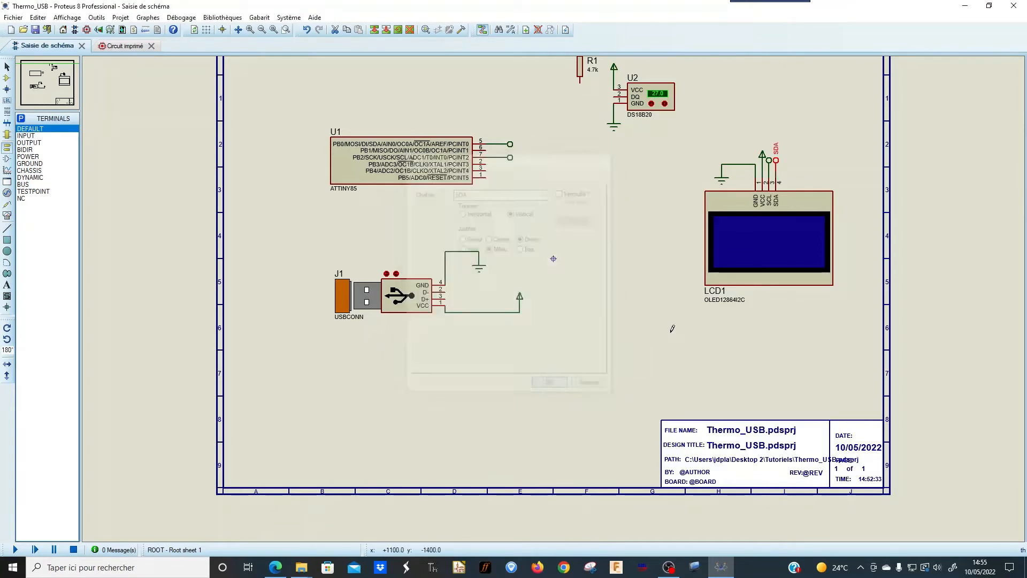
double_click(768, 166)
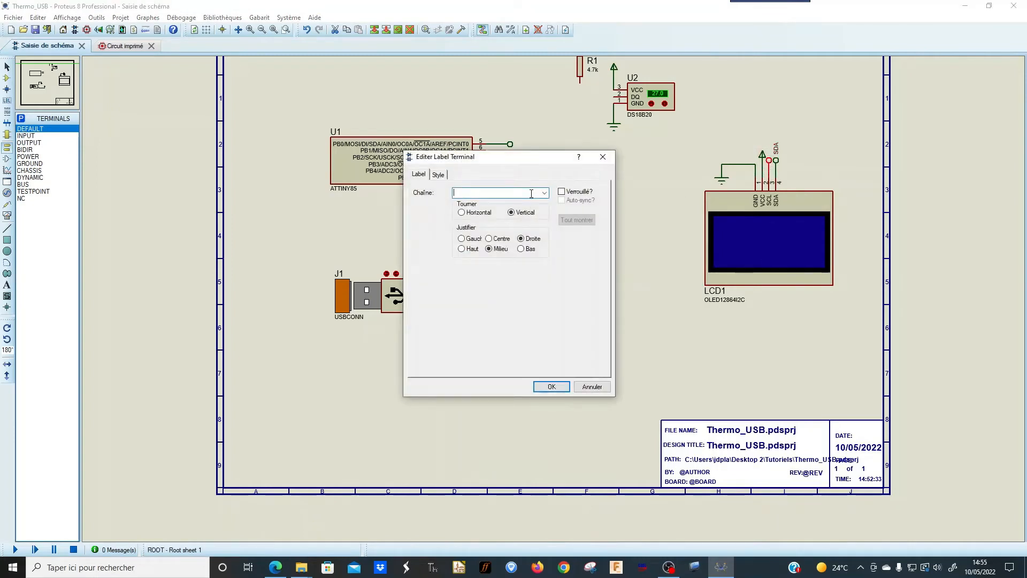
type("SCL")
key("Return")
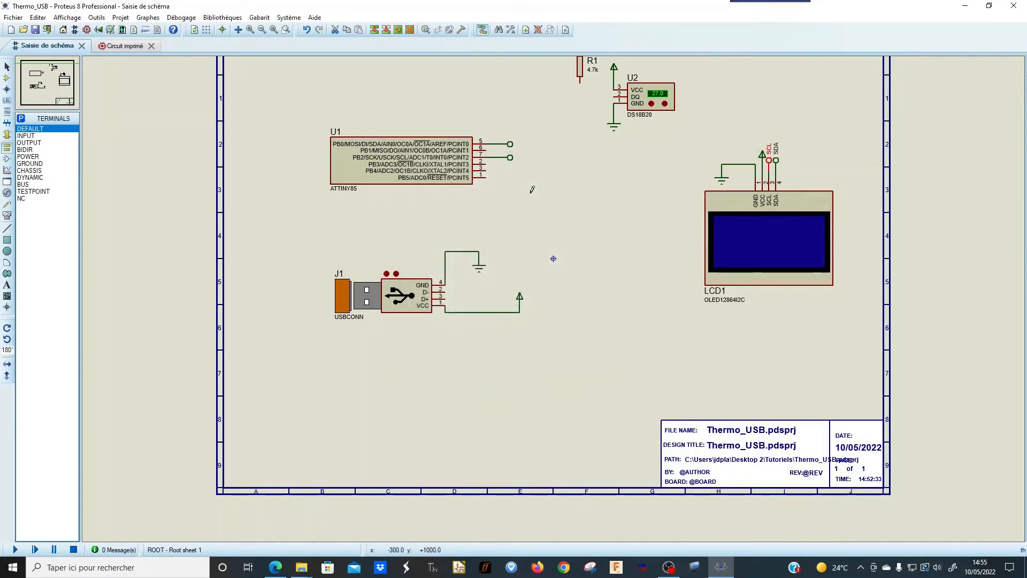
Step: Label the terminal on the ATtiny85's PB0 pin as SDA and the one on its PB2 pin as SCL
double_click(510, 145)
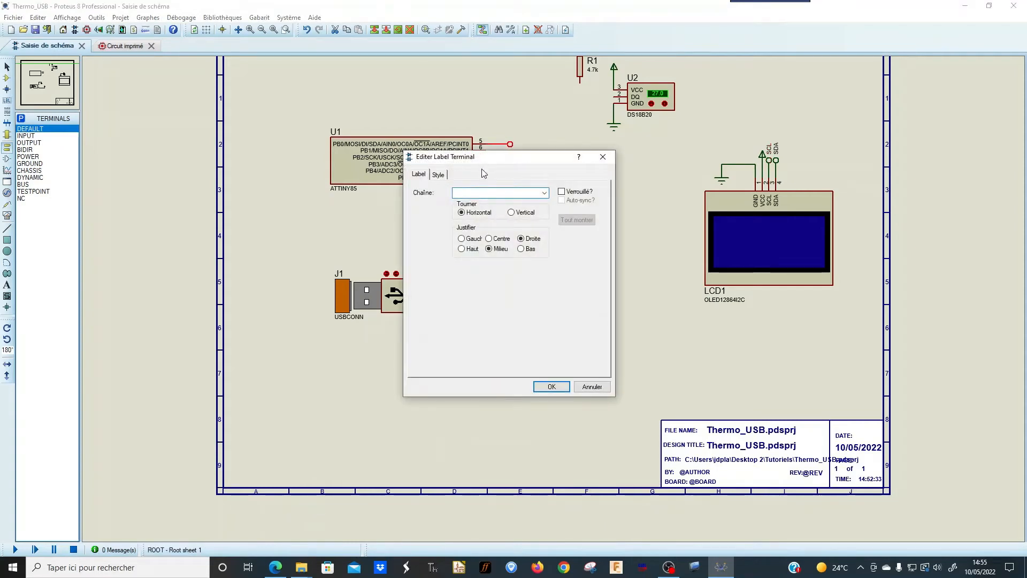
left_click(544, 193)
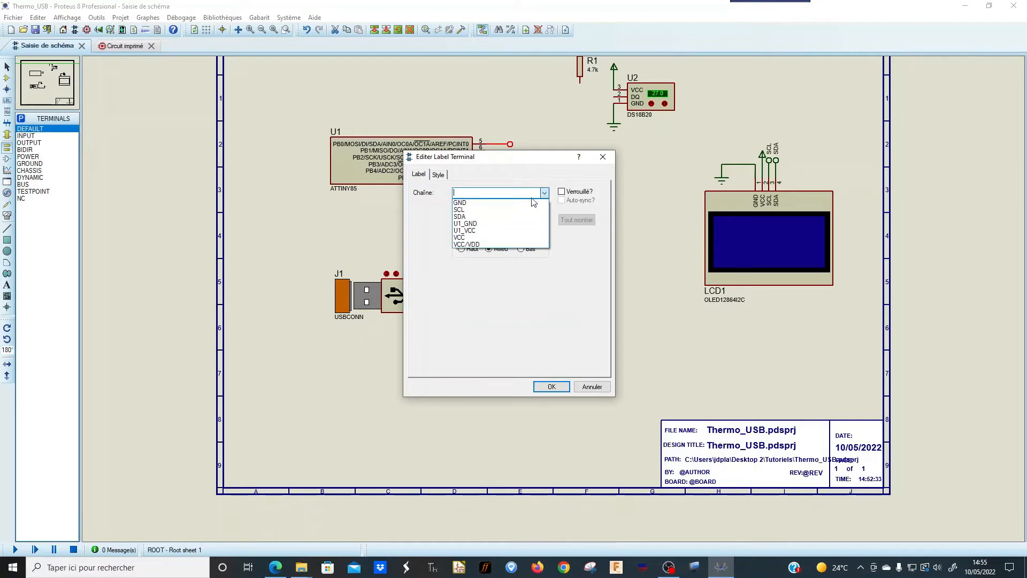
left_click(483, 217)
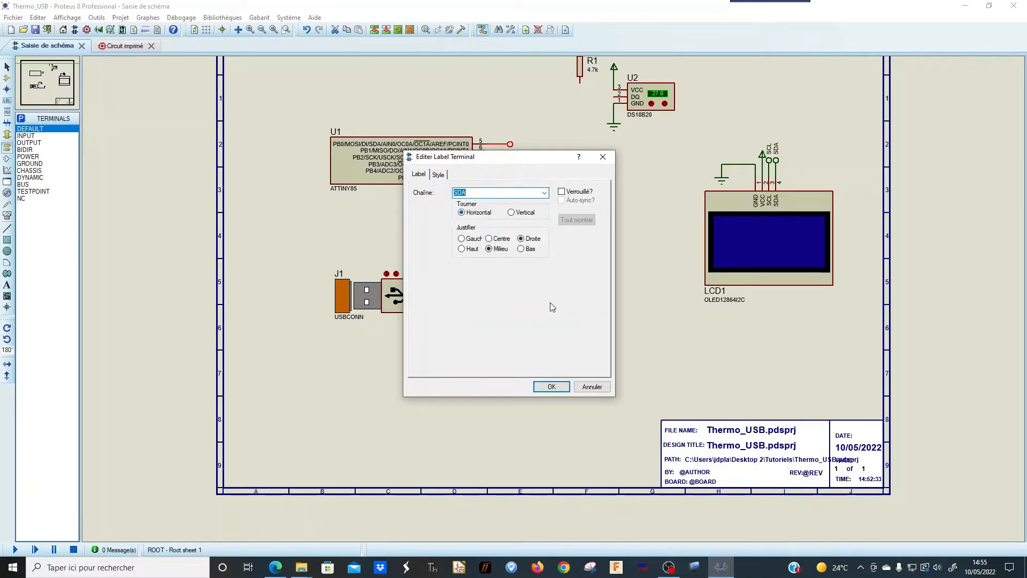
left_click(546, 388)
left_click(510, 158)
double_click(511, 159)
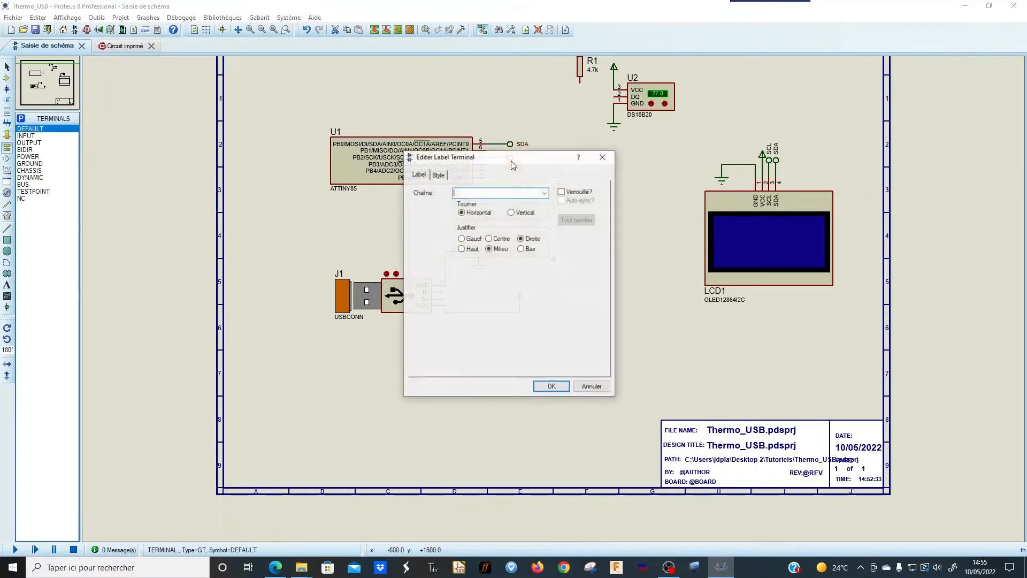
left_click(545, 192)
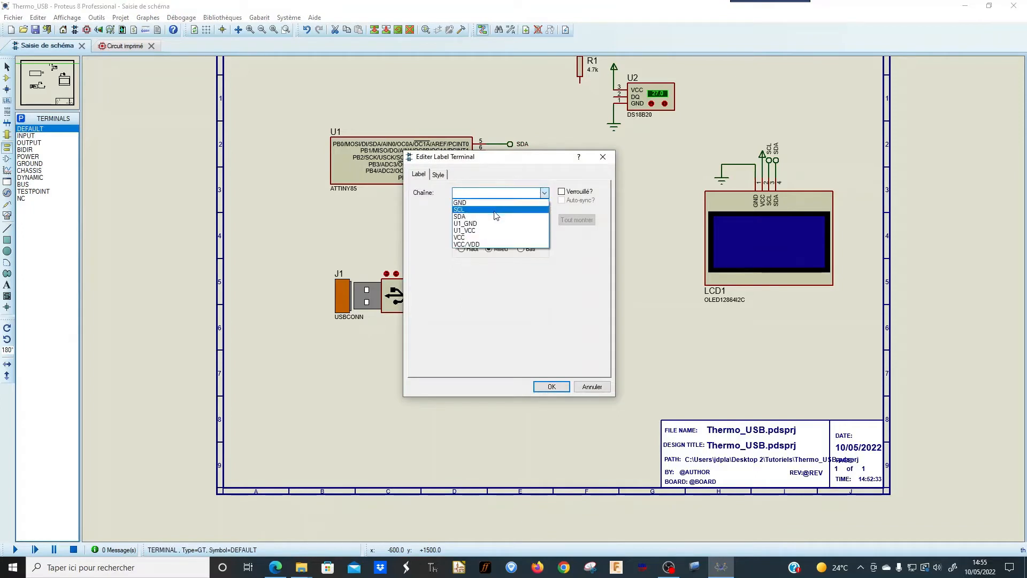
left_click(482, 209)
left_click(553, 387)
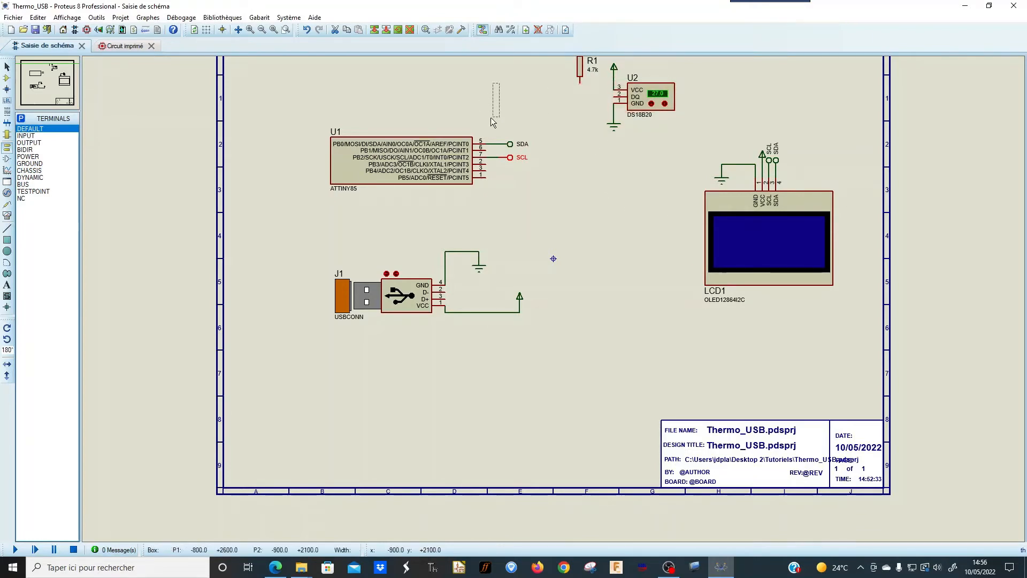
Step: Move R1 farther left of the DS18B20 and connect a POWER terminal above it to its upper pin
left_click(536, 86)
left_click_drag(537, 85, 520, 191)
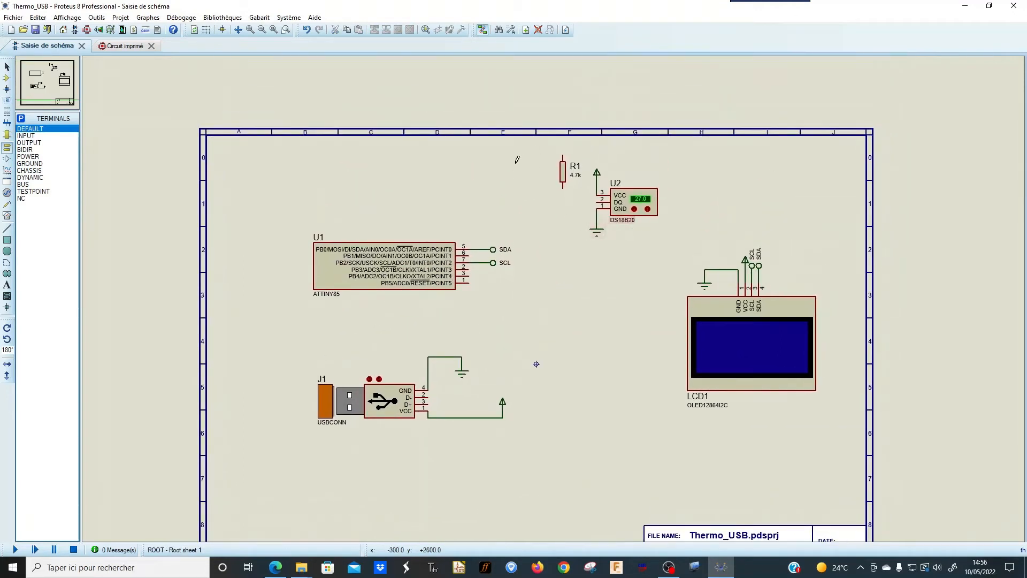
left_click(563, 171)
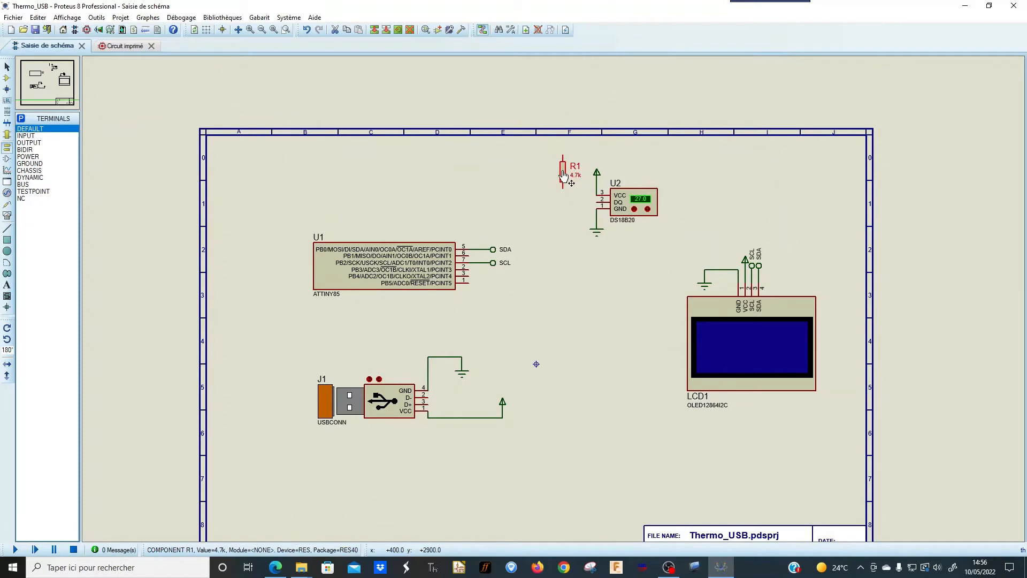
left_click_drag(562, 173, 536, 194)
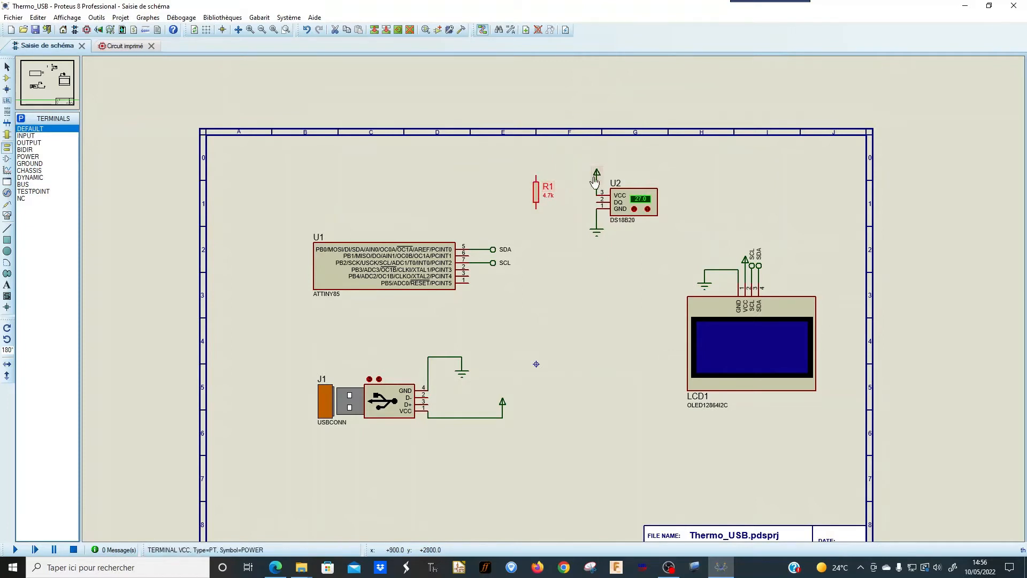
left_click(37, 157)
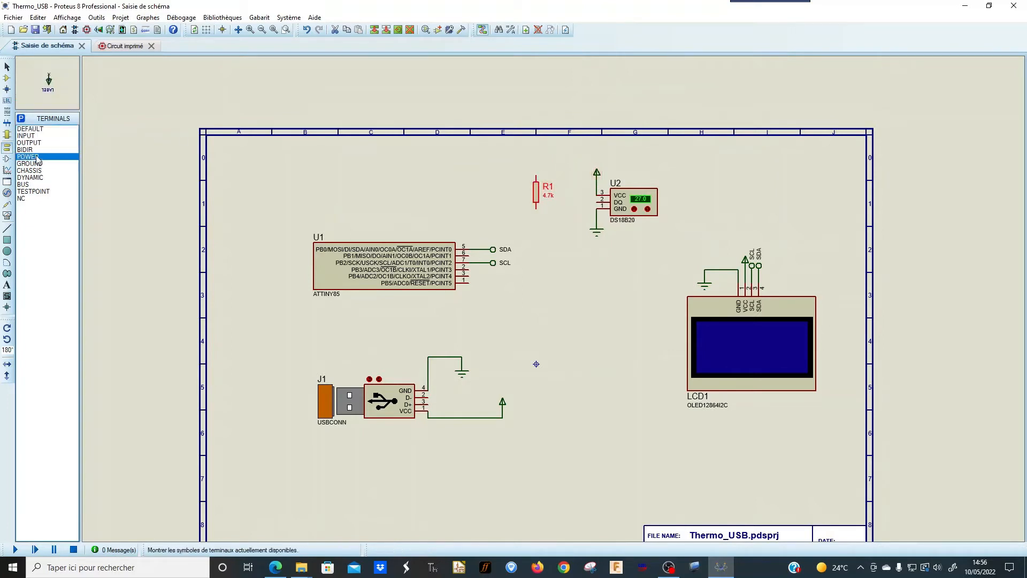
key("KP_Add")
key("KP_Add")
left_click(535, 156)
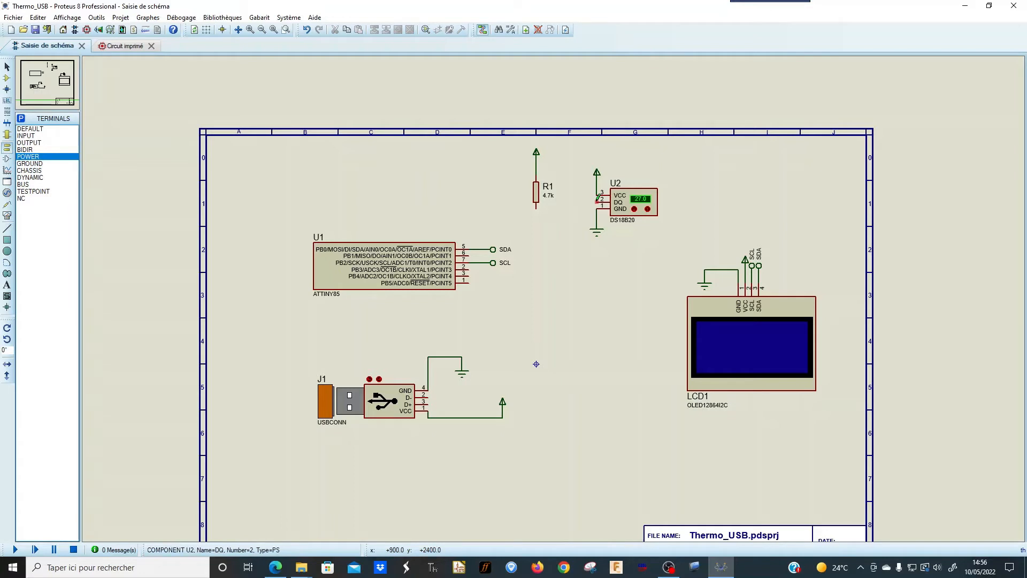
Step: Wire the DS18B20's DQ pin to the ATtiny85's PB4 pin and join R1's lower pin to that wire
left_click(598, 200)
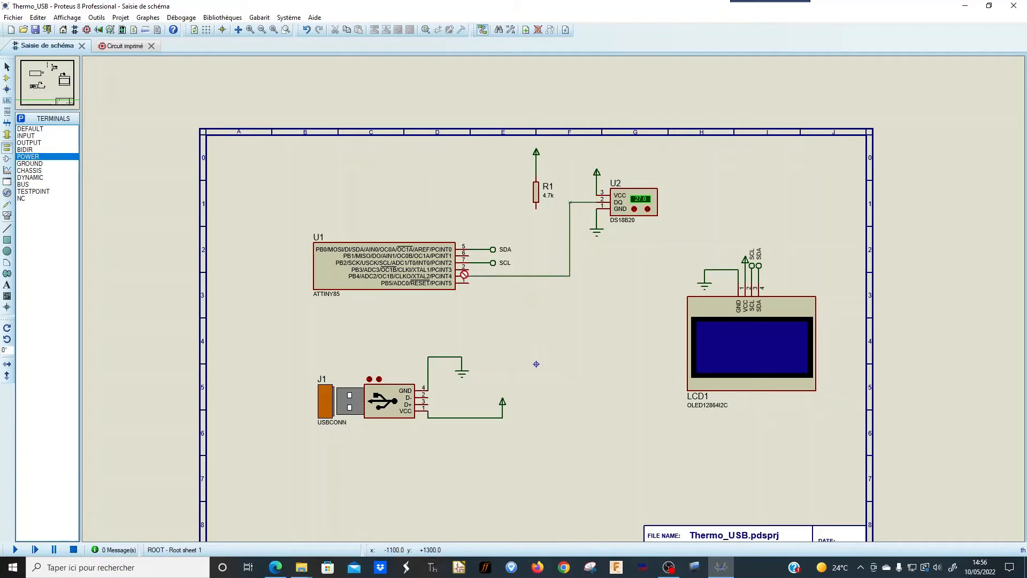
left_click(469, 274)
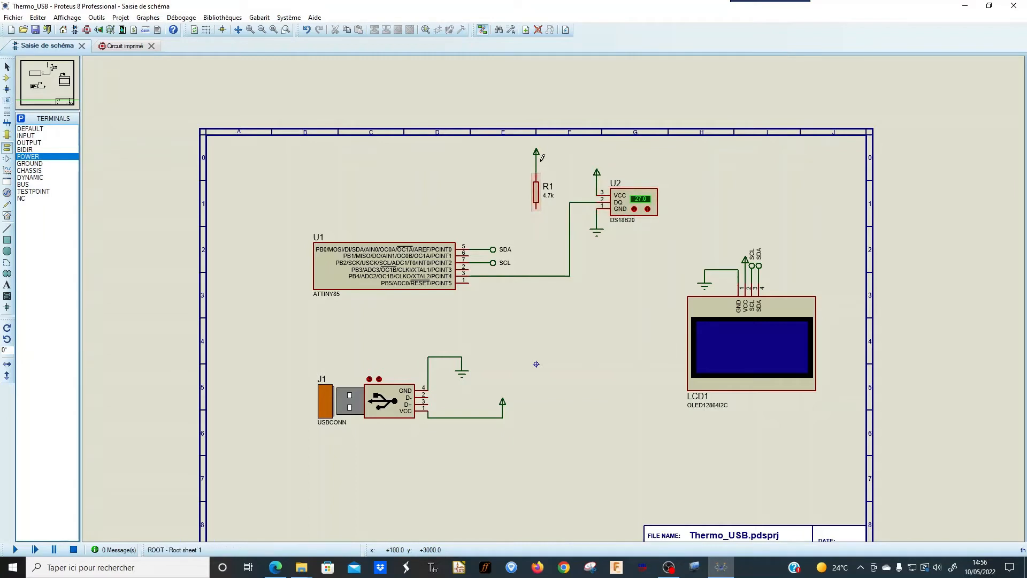
left_click(536, 208)
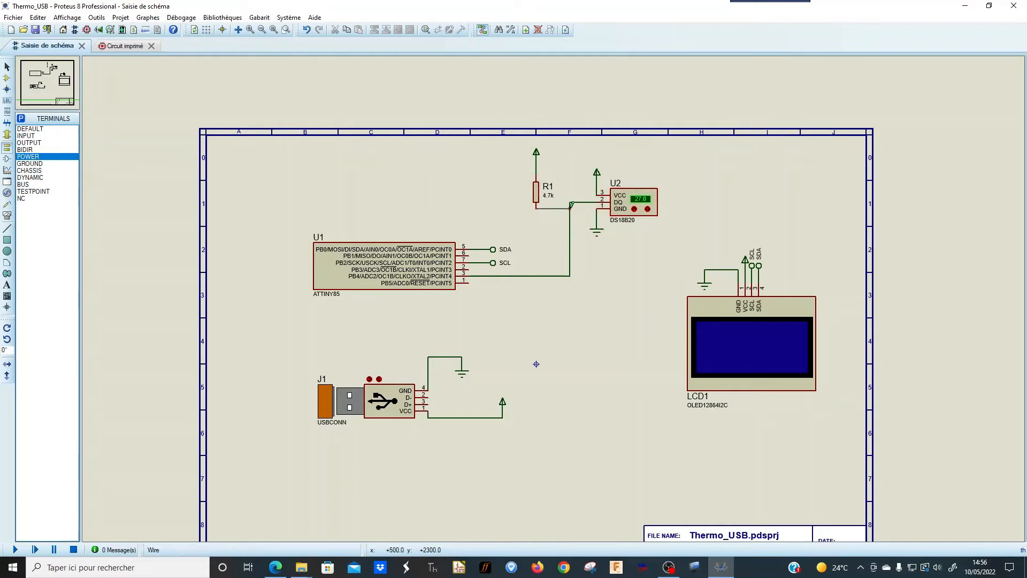
left_click(570, 208)
Step: Examine the footprints assigned to the components listed in the PCB layout, including LCD1, R1, U1 and U2
left_click(119, 47)
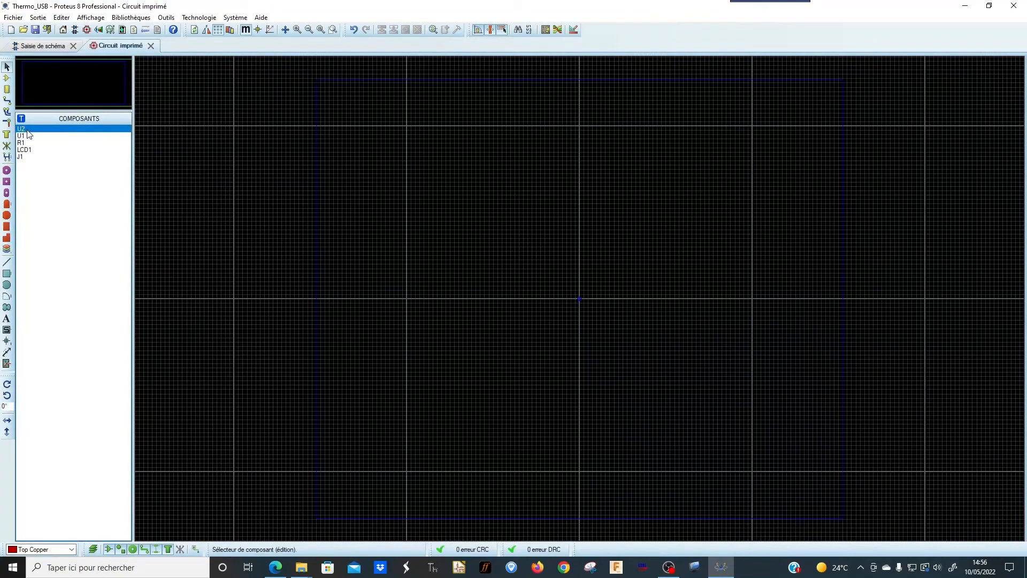
left_click(21, 135)
key("Down")
key("Down")
key("Down")
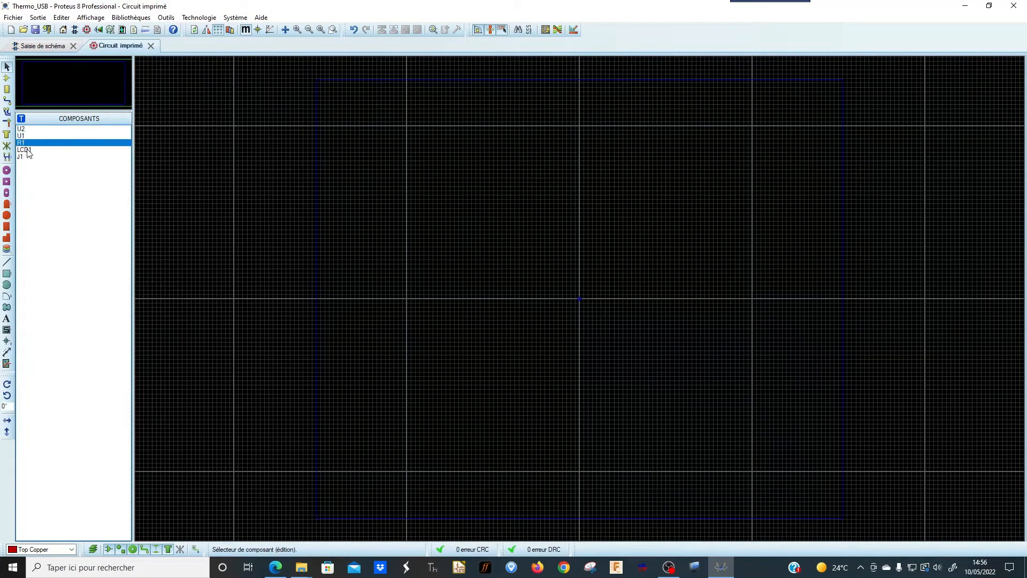
left_click(7, 78)
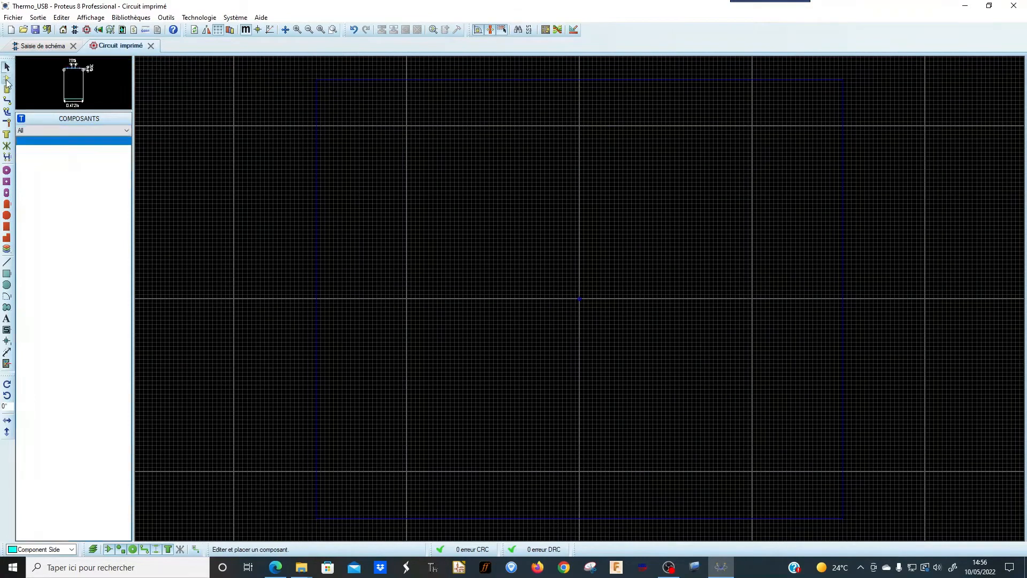
left_click(34, 149)
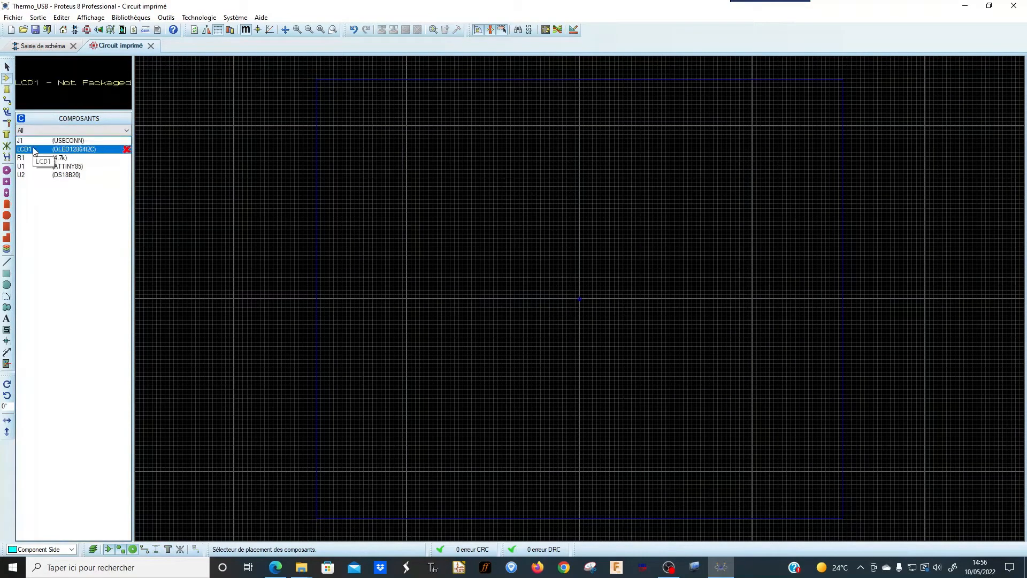
left_click(50, 160)
left_click(54, 169)
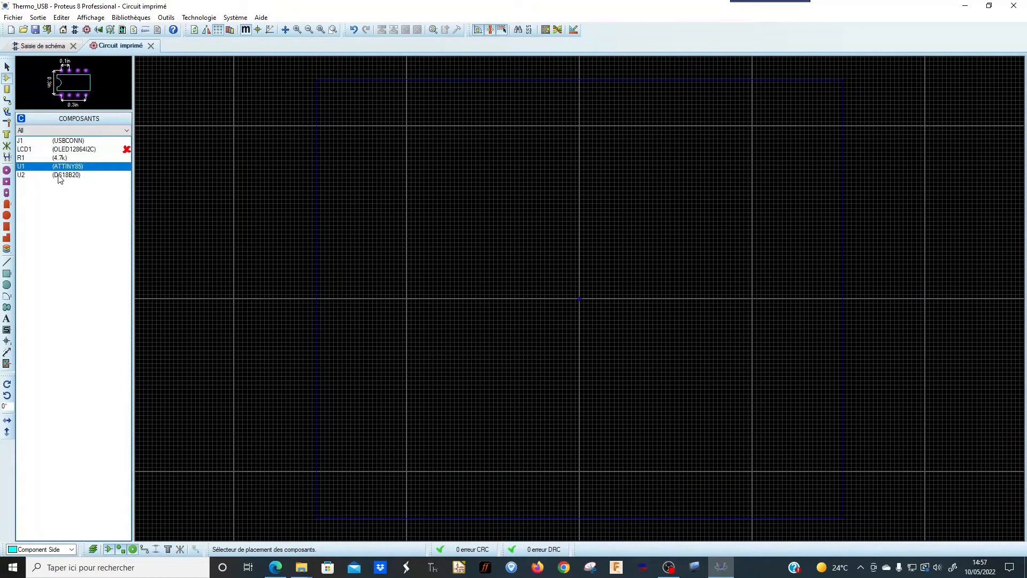
left_click(59, 174)
left_click(59, 166)
left_click(80, 150)
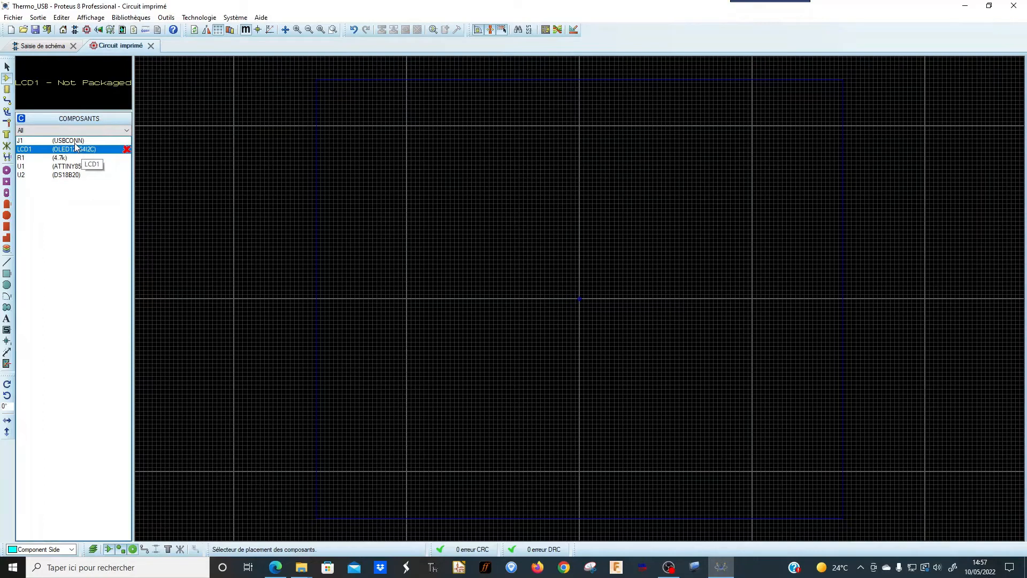
Step: In the schematic, assign a footprint to display LCD1 by adding the property package=CONN-SIL4
left_click(42, 46)
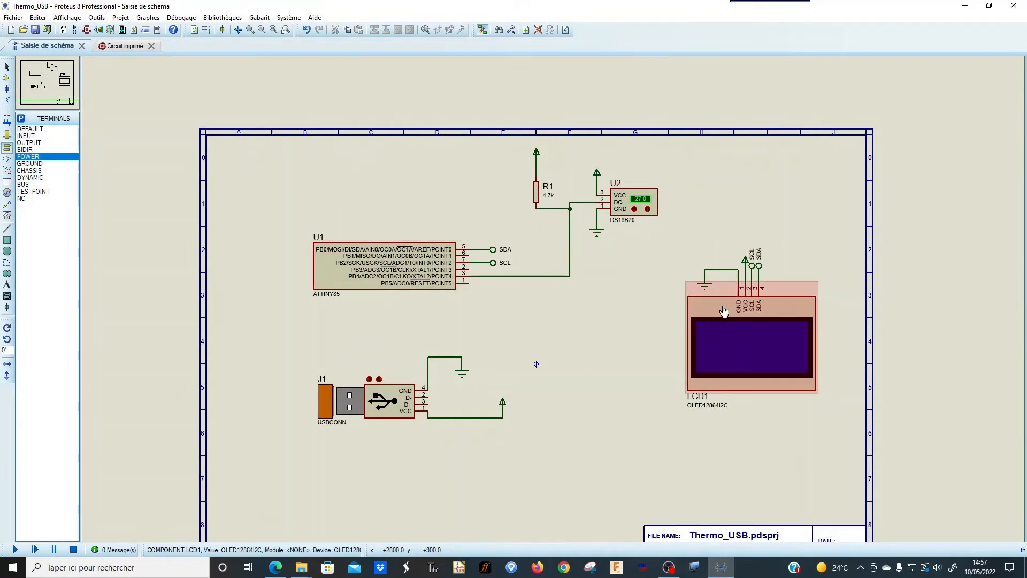
double_click(751, 346)
left_click(482, 278)
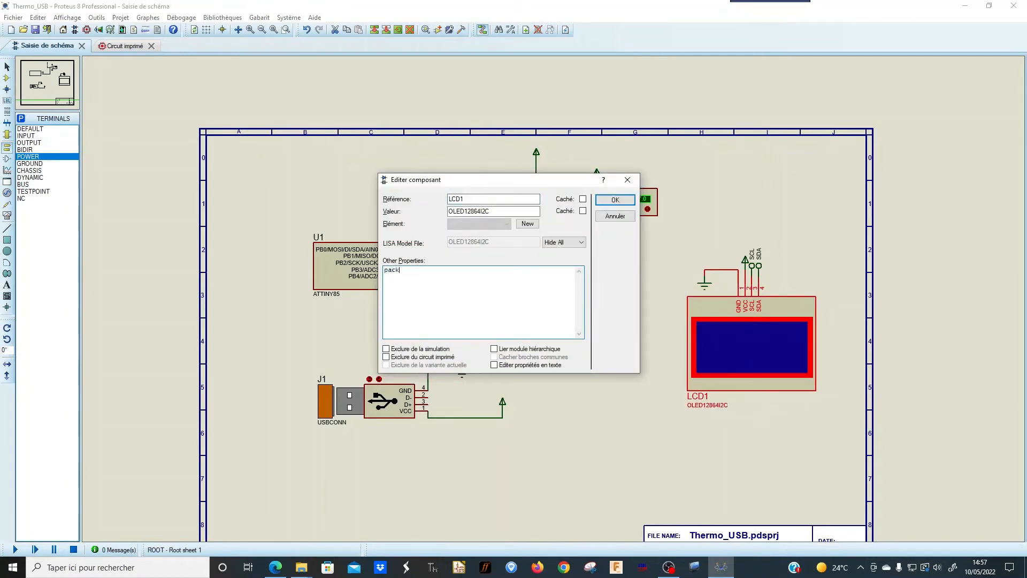
type("package=")
type("CONN-SIL4")
left_click(615, 200)
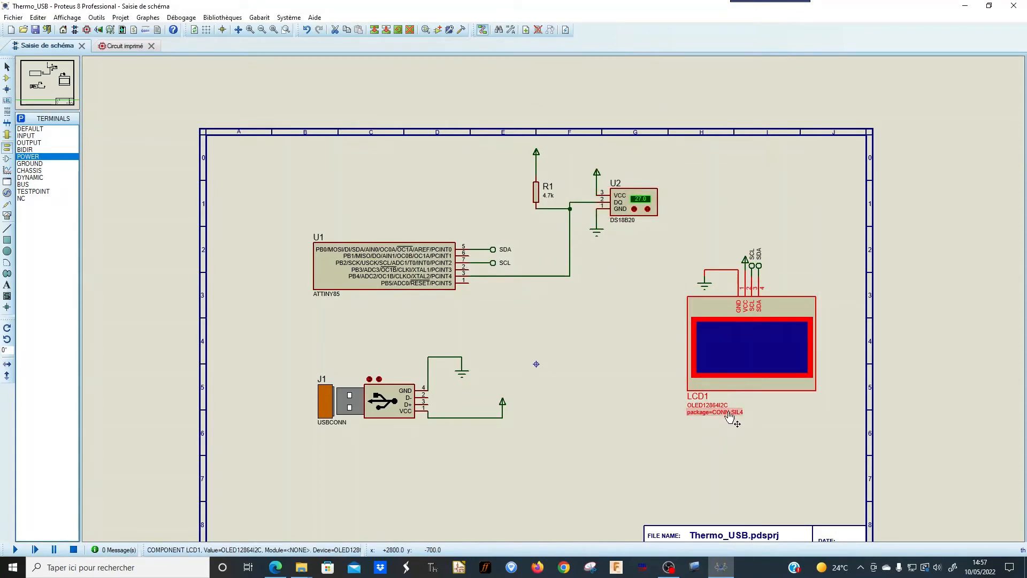
Step: Return to the PCB layout in selection mode and make Board Edge the active layer
left_click(121, 47)
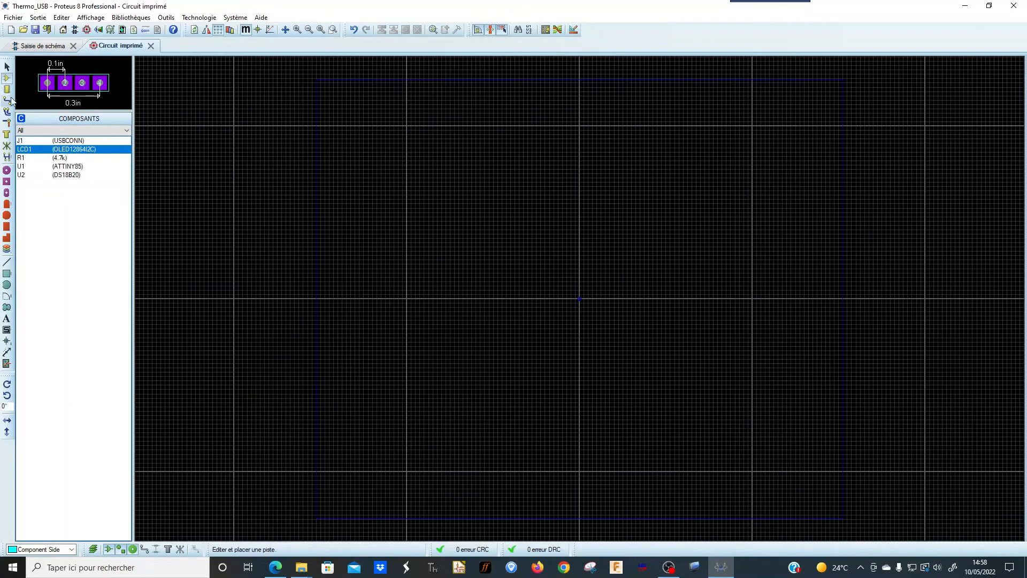
left_click(7, 66)
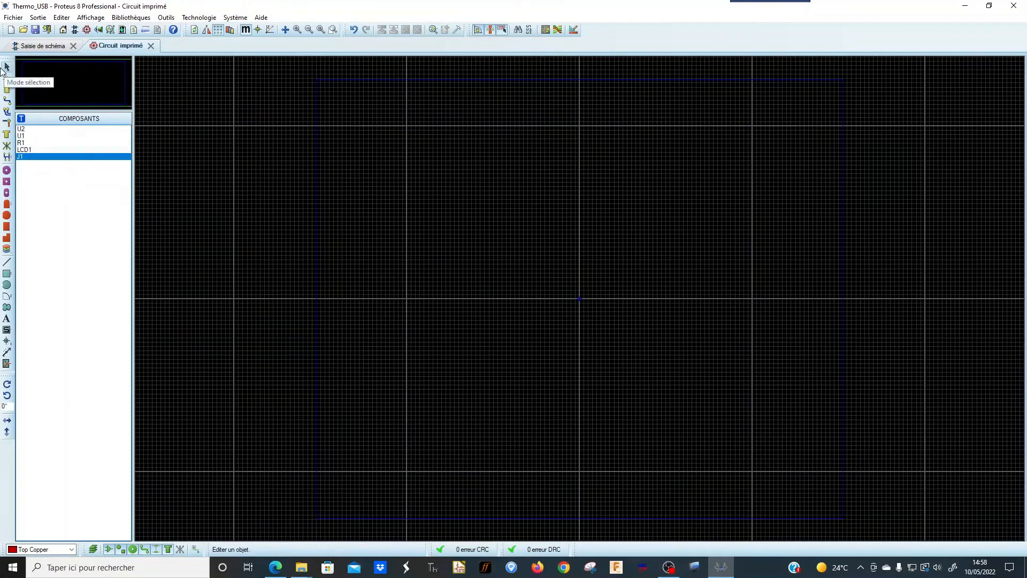
left_click(71, 549)
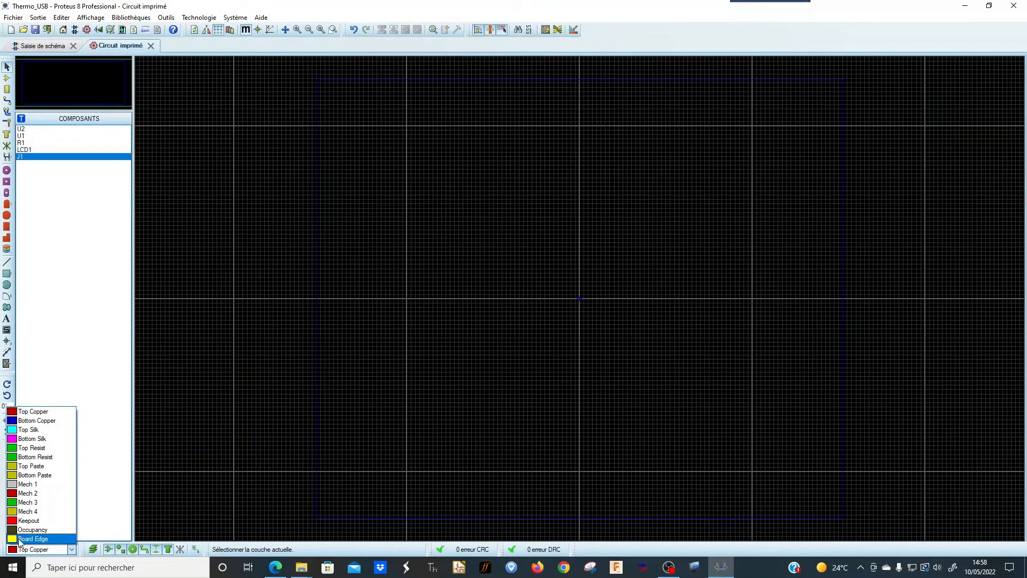
left_click(46, 540)
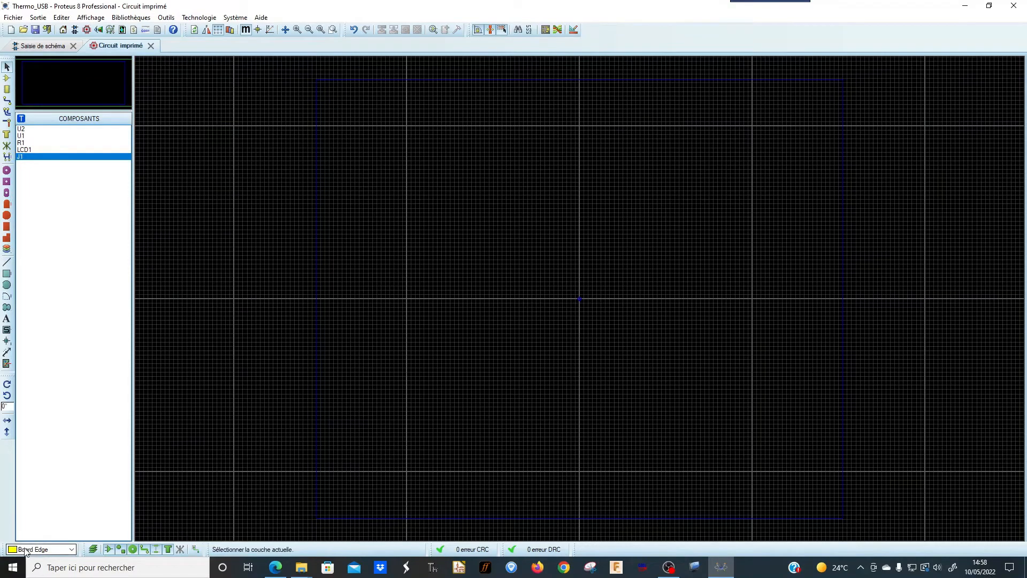
Step: Try to draw a rectangular board outline around the origin, and delete the trial rectangle
left_click(7, 274)
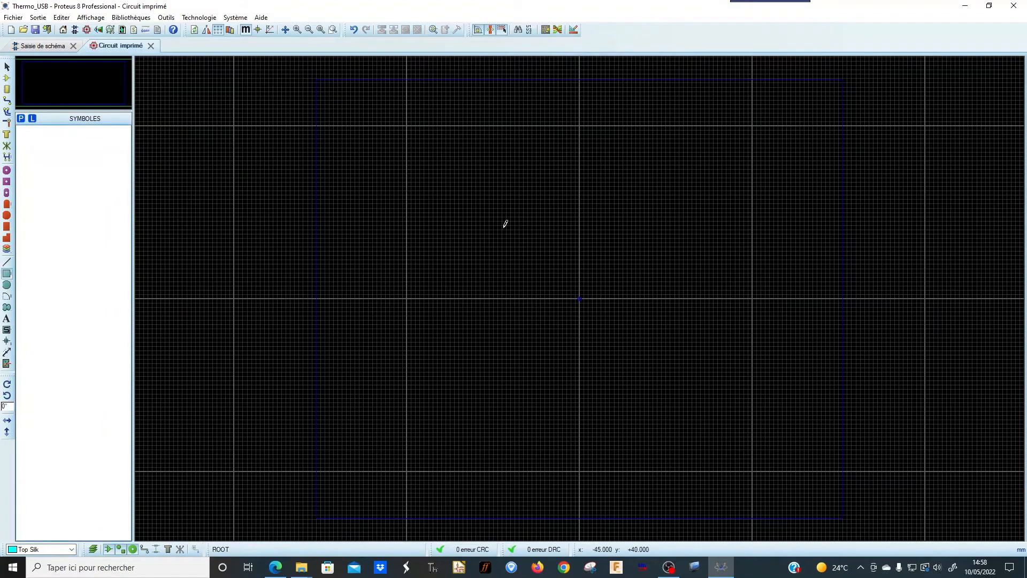
left_click_drag(494, 226, 666, 367)
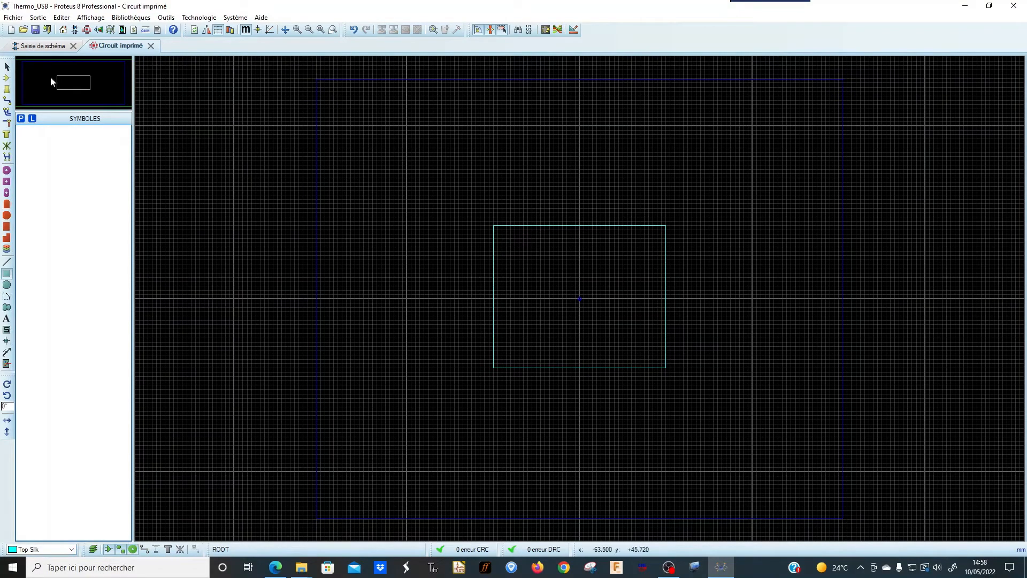
left_click(7, 69)
left_click_drag(476, 199, 725, 398)
key("Delete")
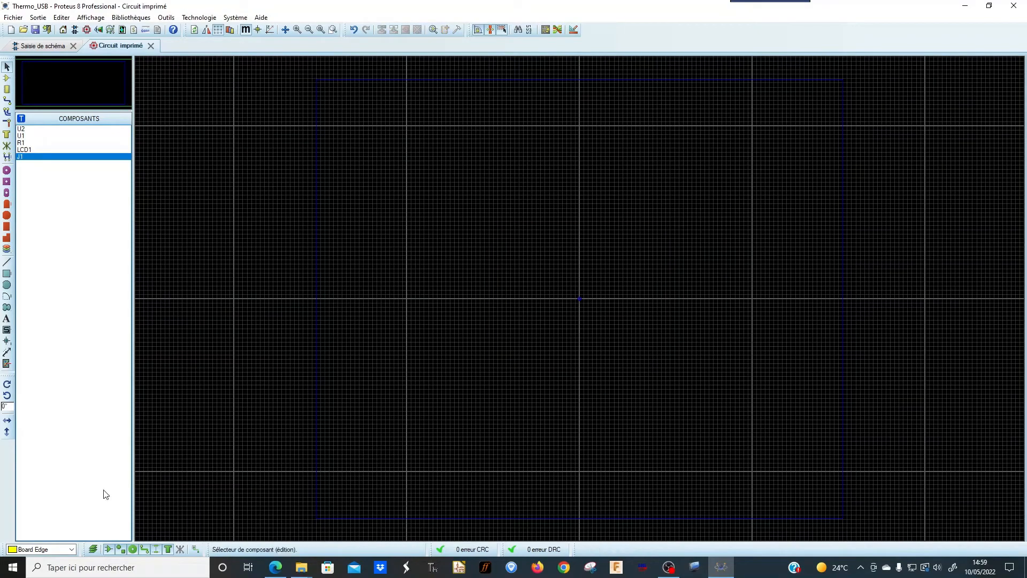
Step: Try two nested outline rectangles around the origin after choosing the Board Edge layer, and delete both
left_click(44, 551)
left_click(40, 539)
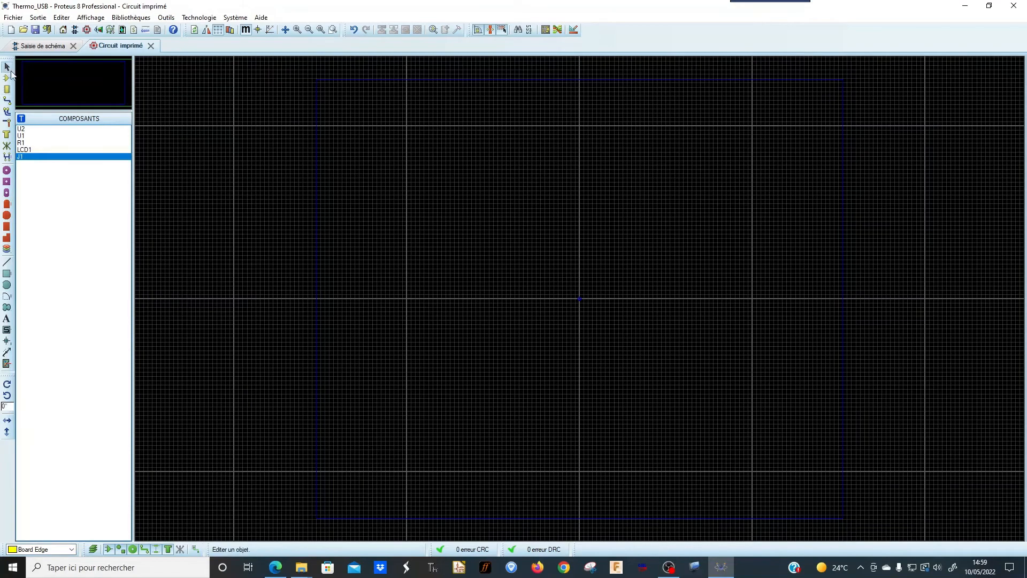
left_click(7, 274)
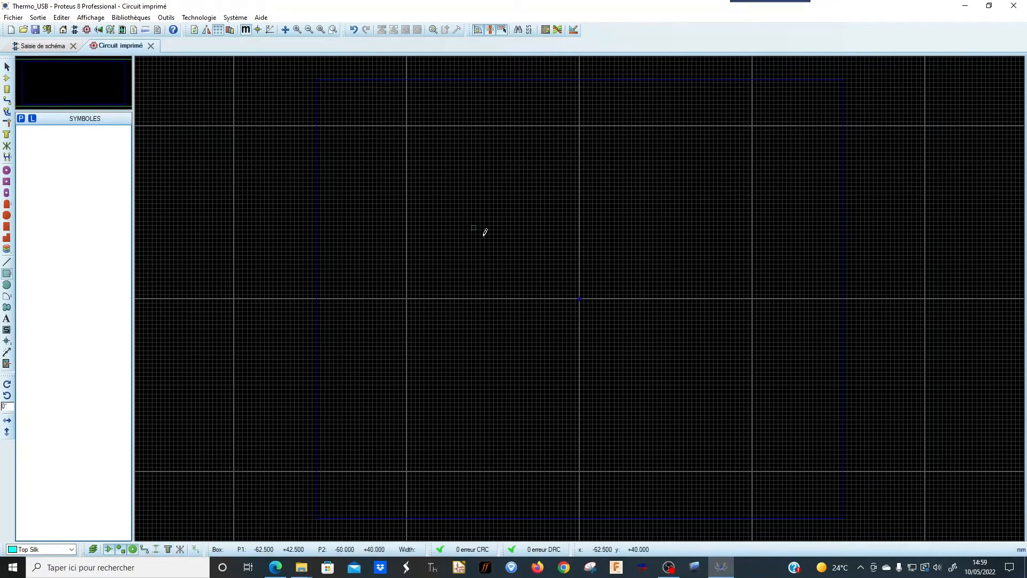
left_click(471, 225)
left_click(696, 371)
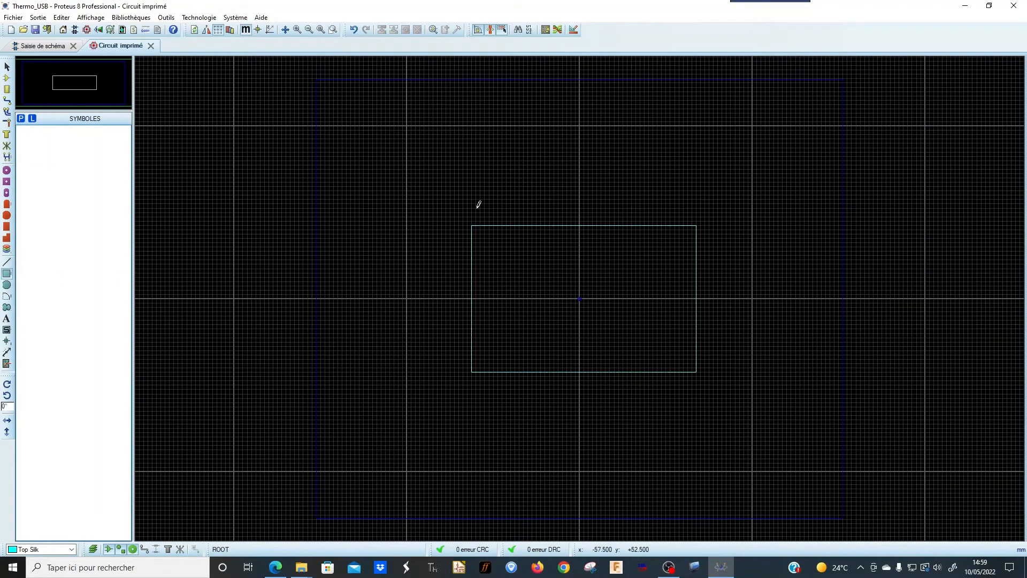
left_click(454, 203)
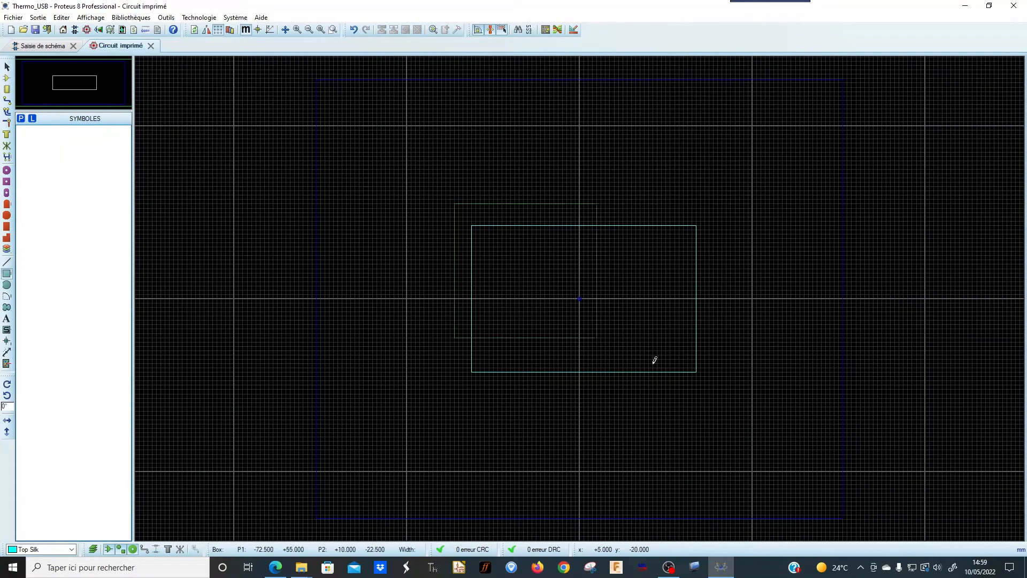
left_click(744, 413)
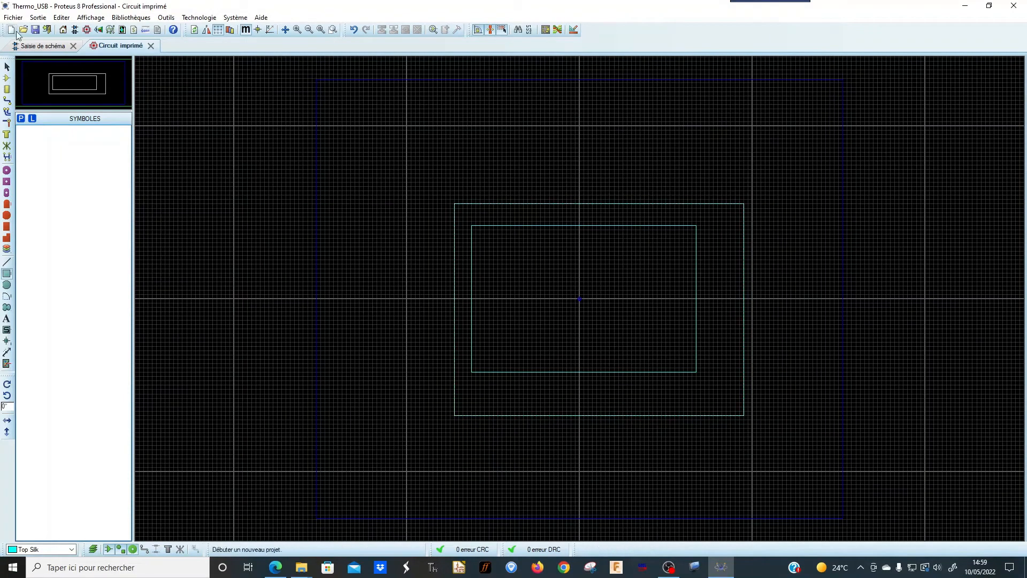
left_click(6, 67)
left_click_drag(421, 172, 773, 455)
key("Delete")
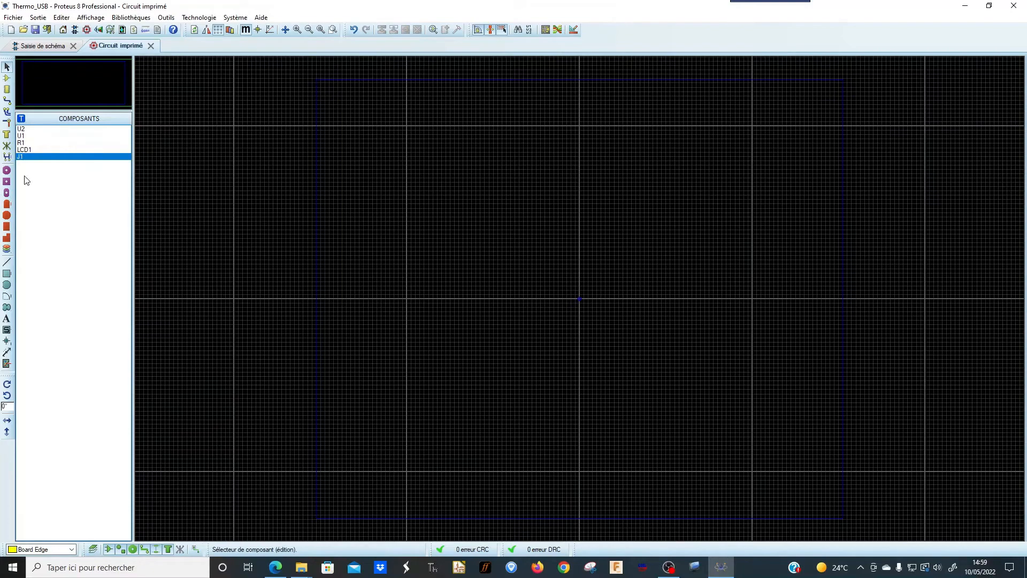
Step: Attempt the board outline again with a smaller rectangle and a second one enclosing it, and remove both
left_click(48, 549)
left_click(39, 529)
left_click(41, 549)
left_click(37, 538)
left_click(7, 274)
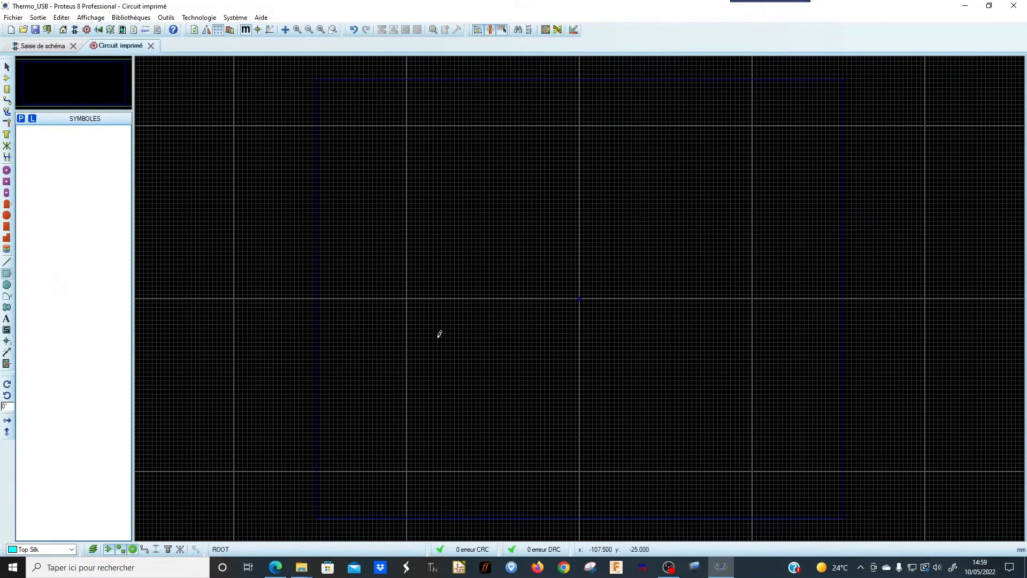
left_click_drag(506, 230, 654, 354)
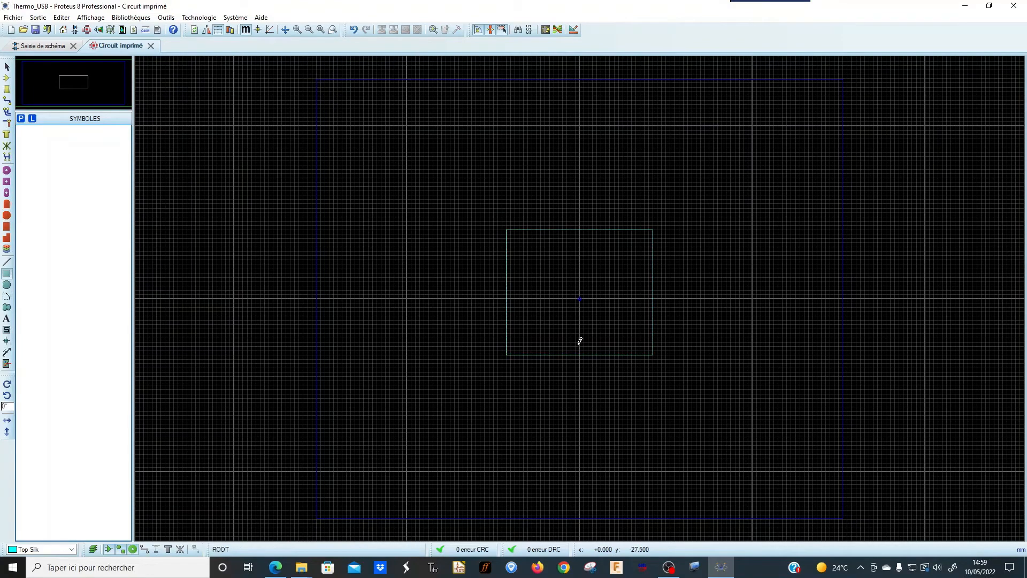
left_click_drag(475, 195, 662, 384)
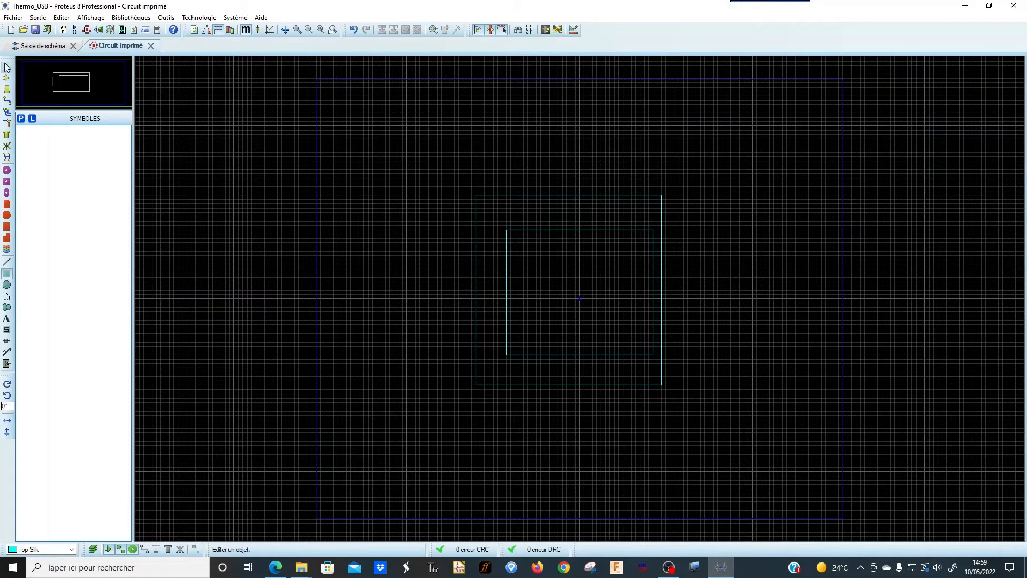
left_click(7, 66)
left_click_drag(423, 160, 705, 428)
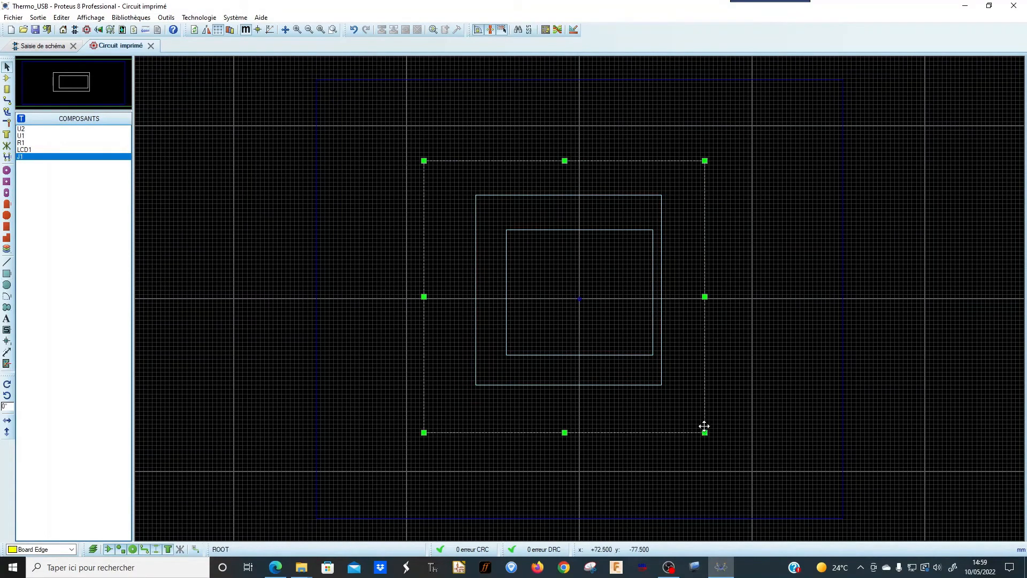
key("Delete")
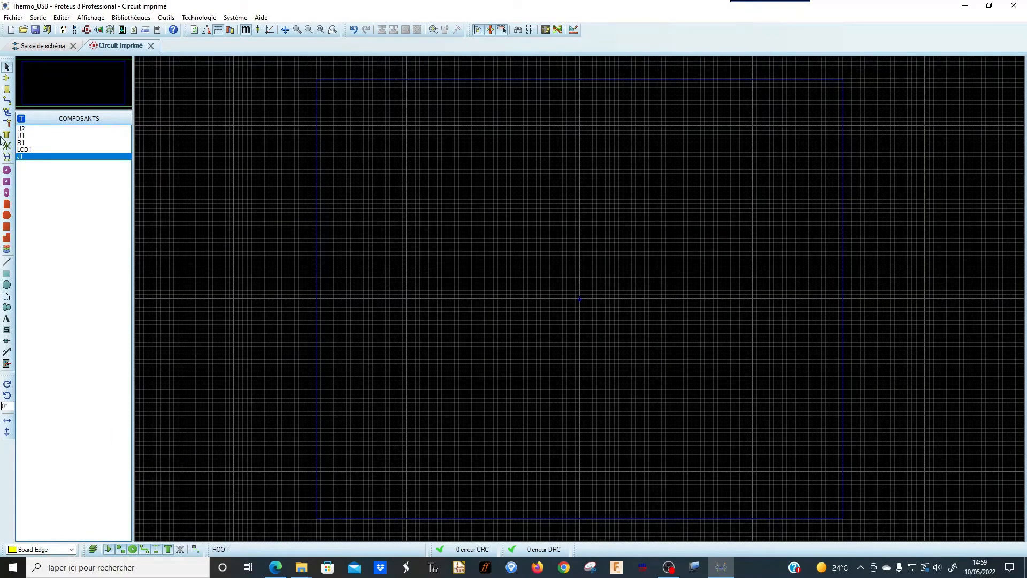
Step: Draw the rectangular board outline centred on the origin, using the Board Edge layer
left_click(6, 68)
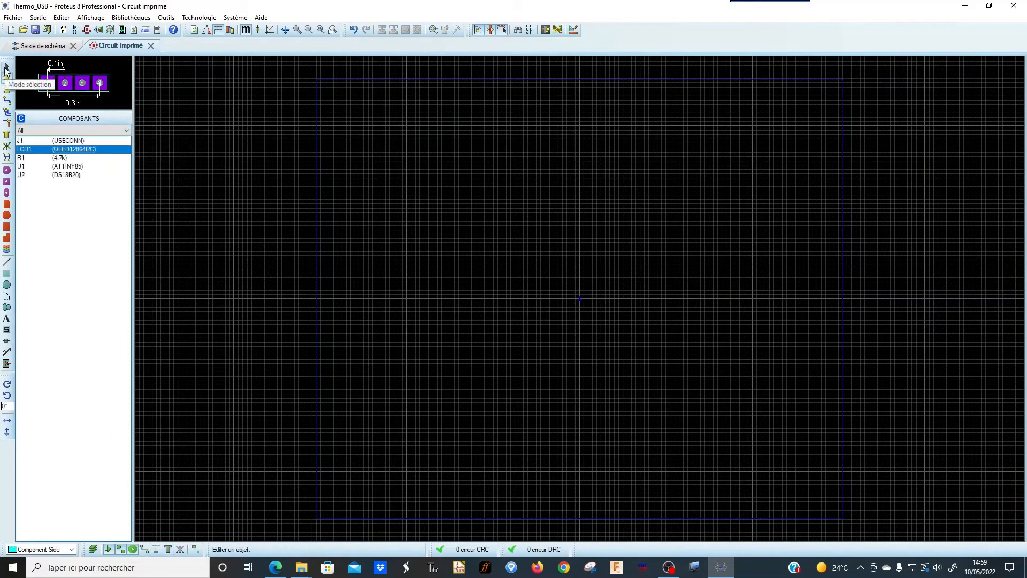
left_click(6, 68)
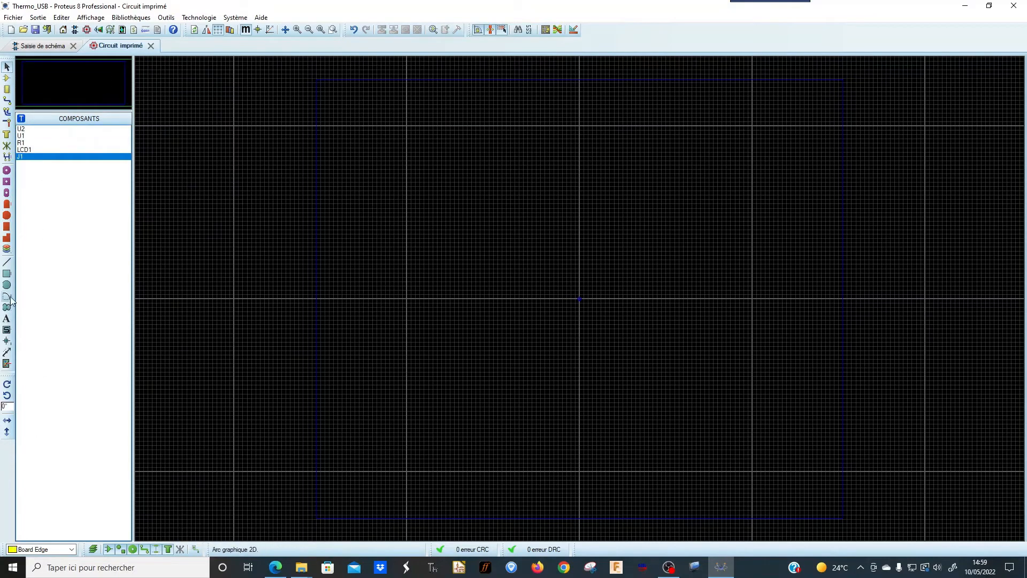
left_click(7, 274)
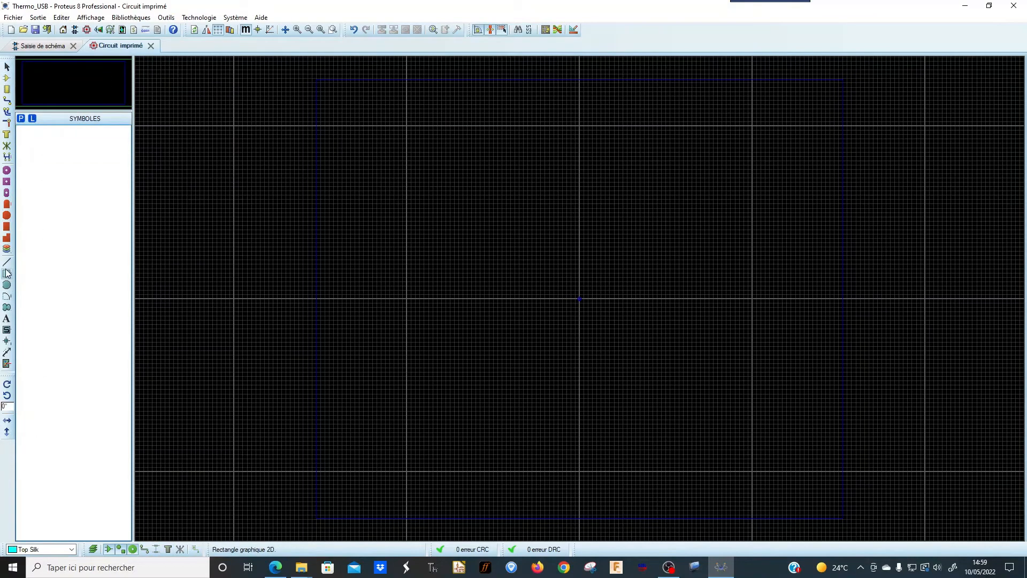
left_click(71, 549)
left_click(59, 538)
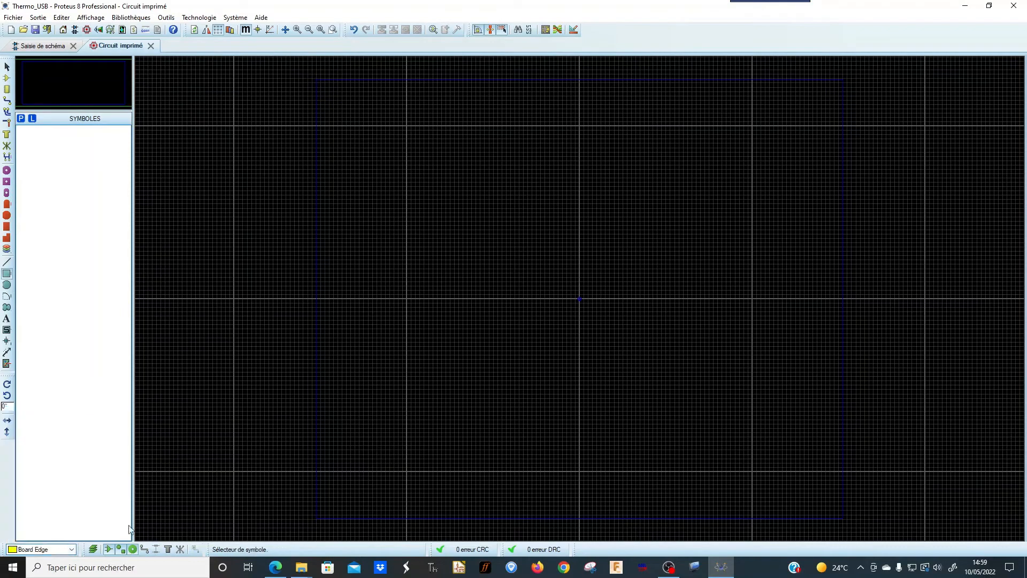
mouse_move(484, 220)
left_mouse_down()
mouse_move(692, 362)
mouse_move(674, 376)
left_mouse_up()
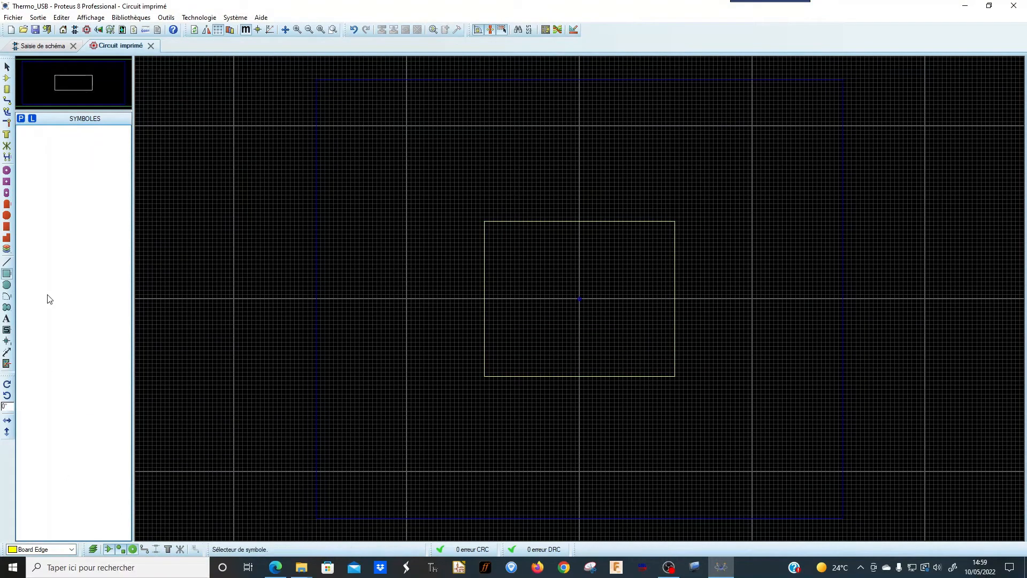
left_click(5, 285)
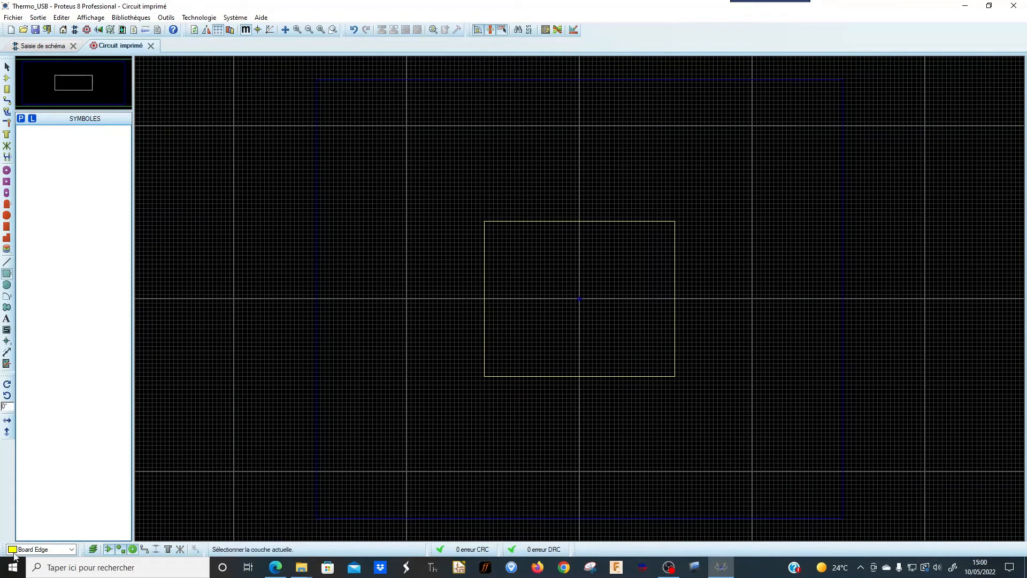
Step: Try placing J1, LCD1 and R1 manually near the board outline's lower-left corner, and undo these placements
left_click(7, 79)
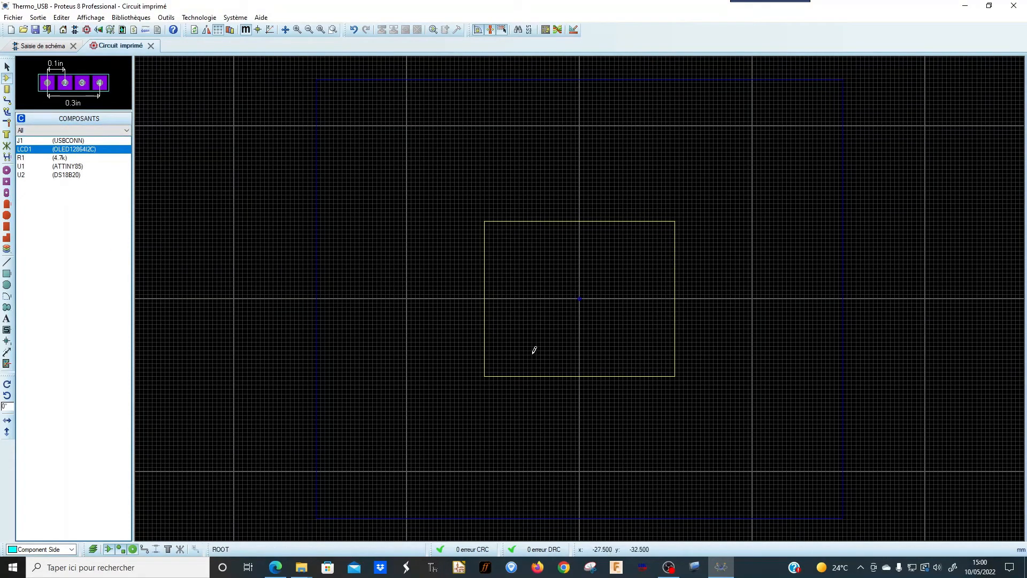
left_click(53, 141)
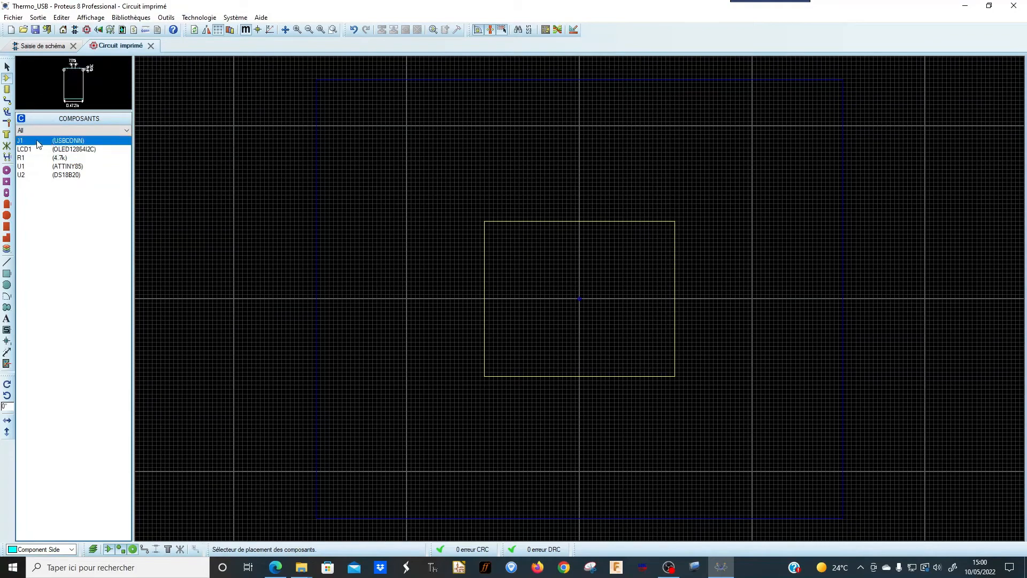
left_click(534, 246)
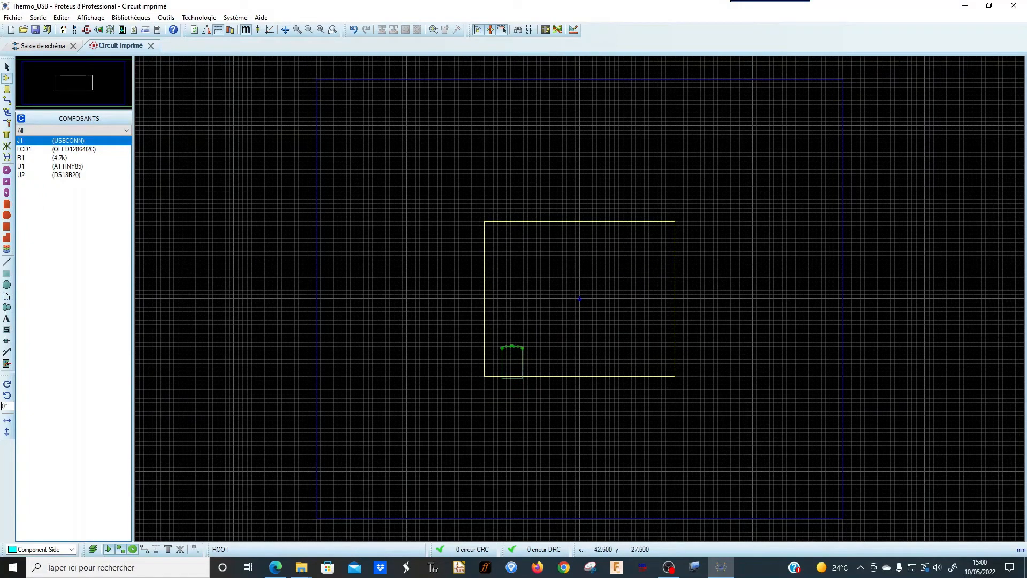
left_click(507, 354)
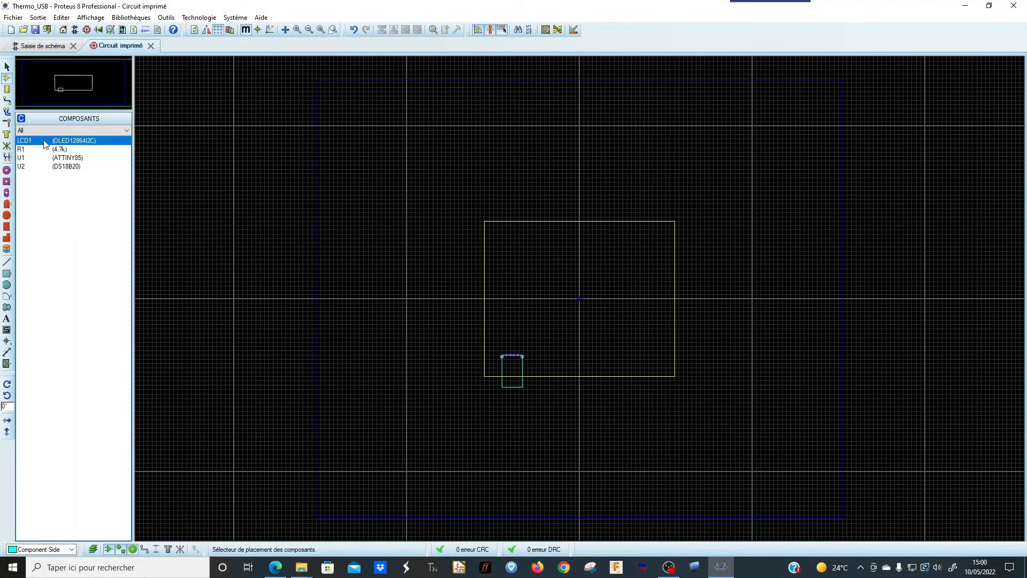
left_click(47, 143)
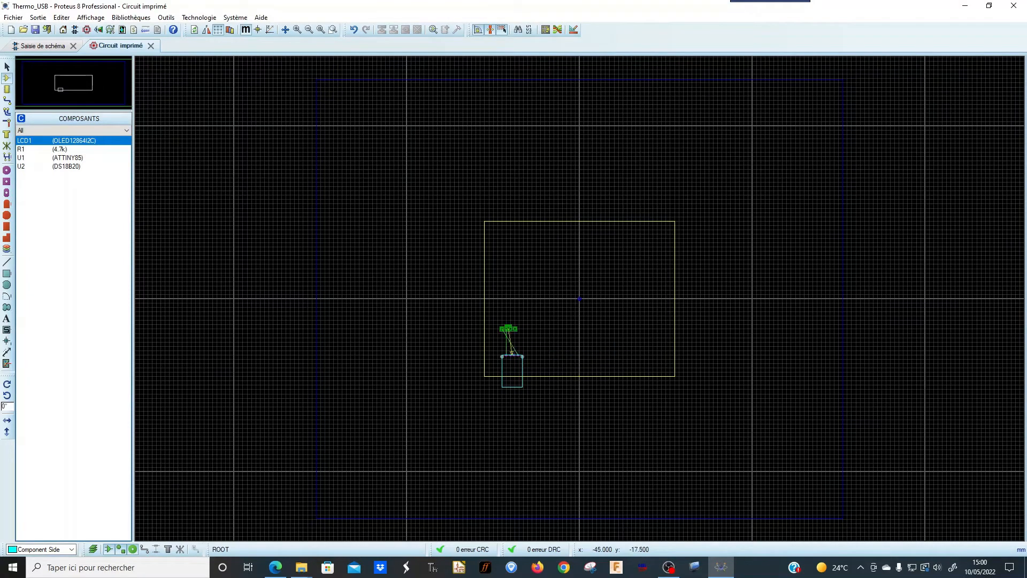
left_click(512, 334)
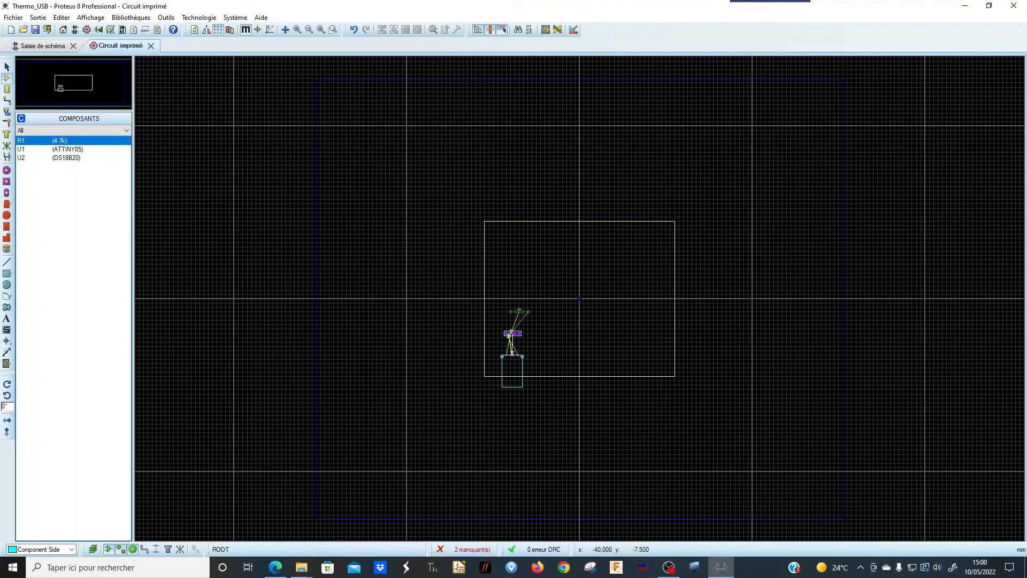
left_click(510, 315)
scroll(510, 315, "up", 2)
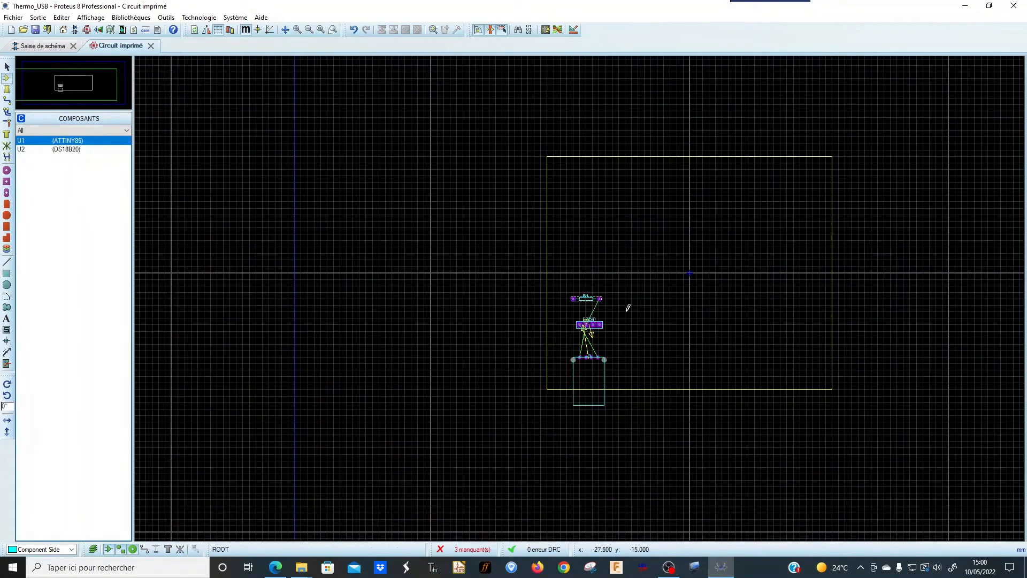
scroll(581, 295, "up", 2)
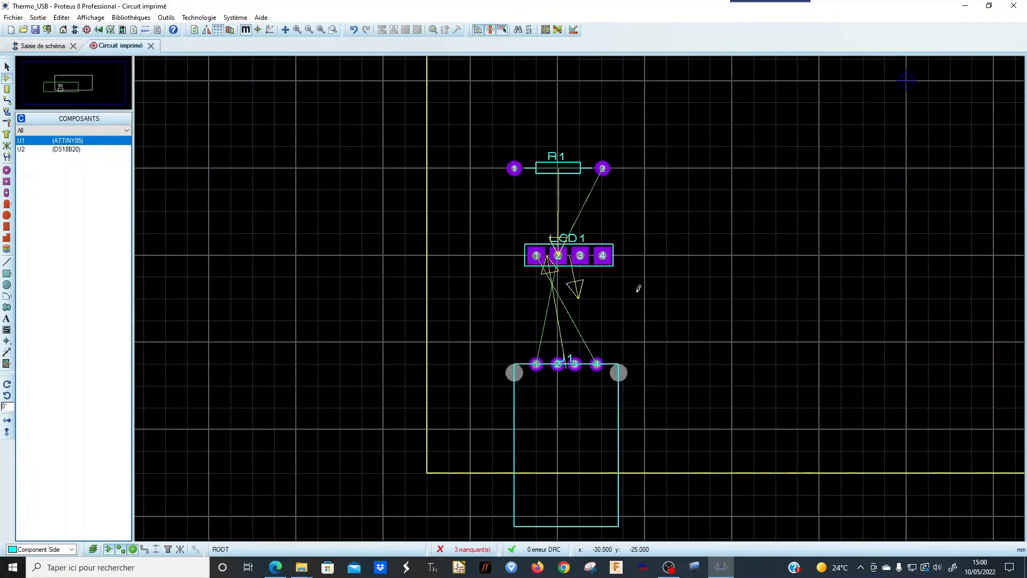
scroll(638, 289, "down", 3)
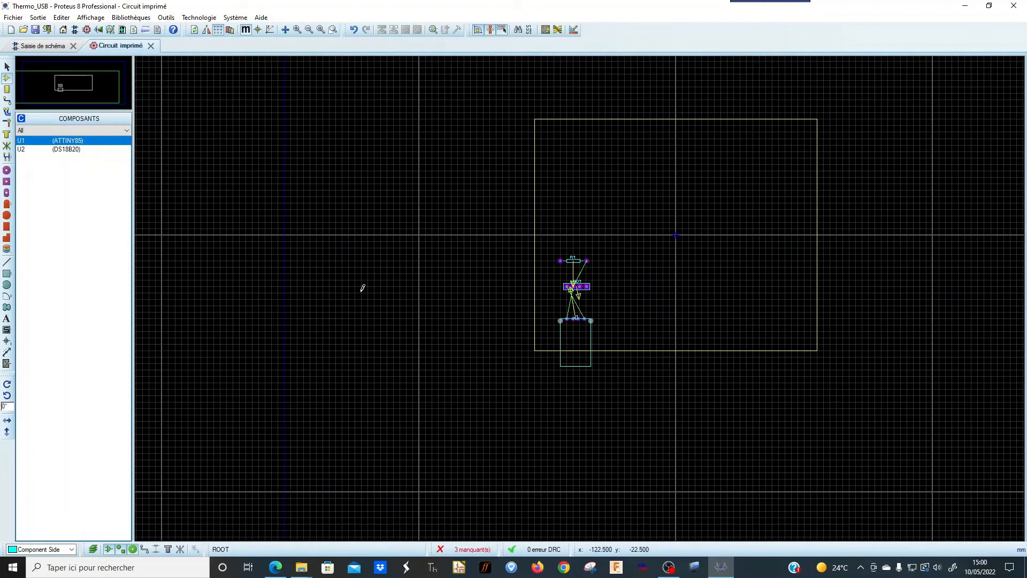
key("ctrl+z")
key("ctrl+z")
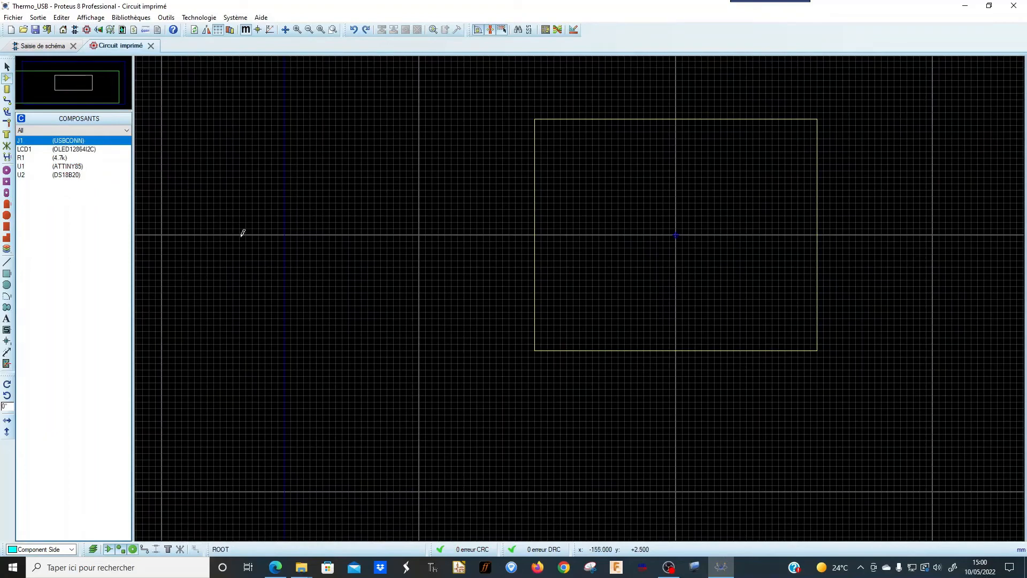
Step: Run automatic placement for J1, LCD1, R1, U1 and U2 inside the board outline with the default placement settings
left_click(167, 17)
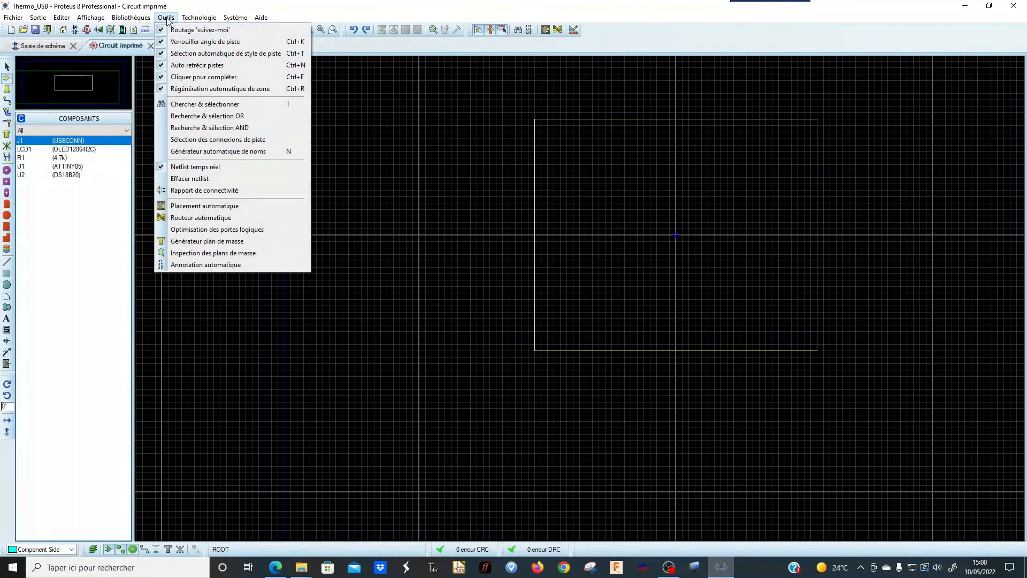
left_click(214, 207)
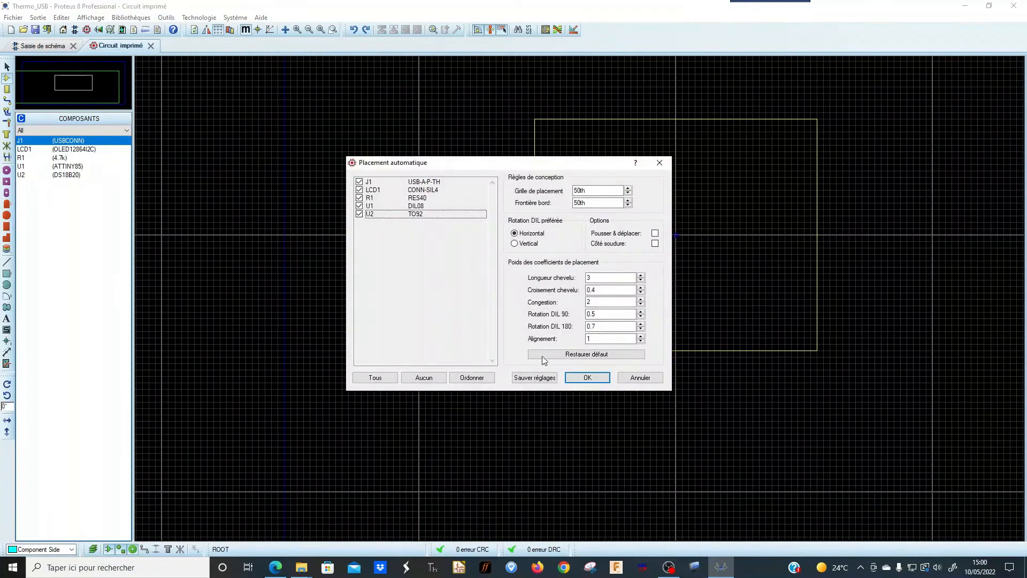
left_click(588, 377)
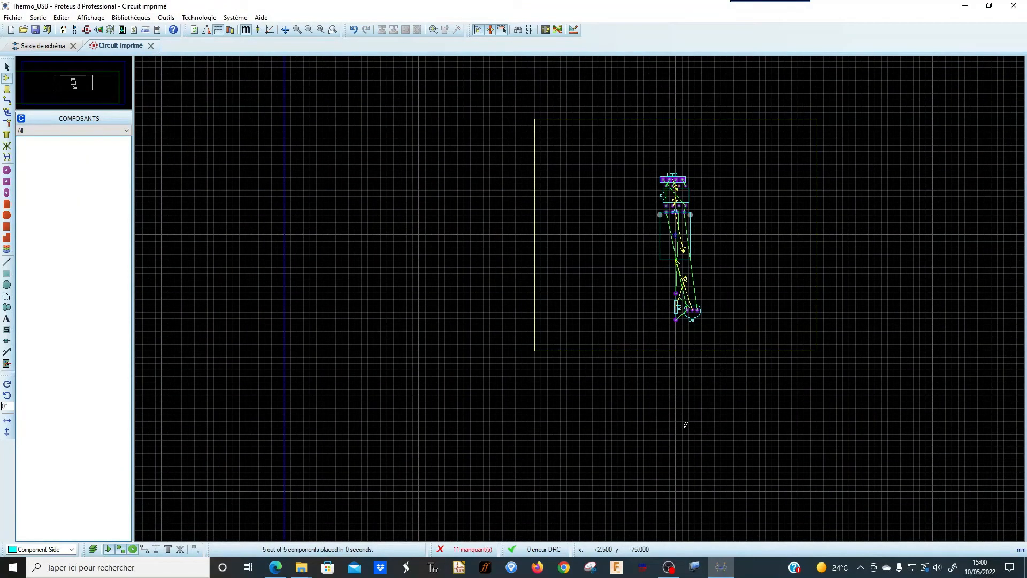
scroll(710, 249, "up", 1)
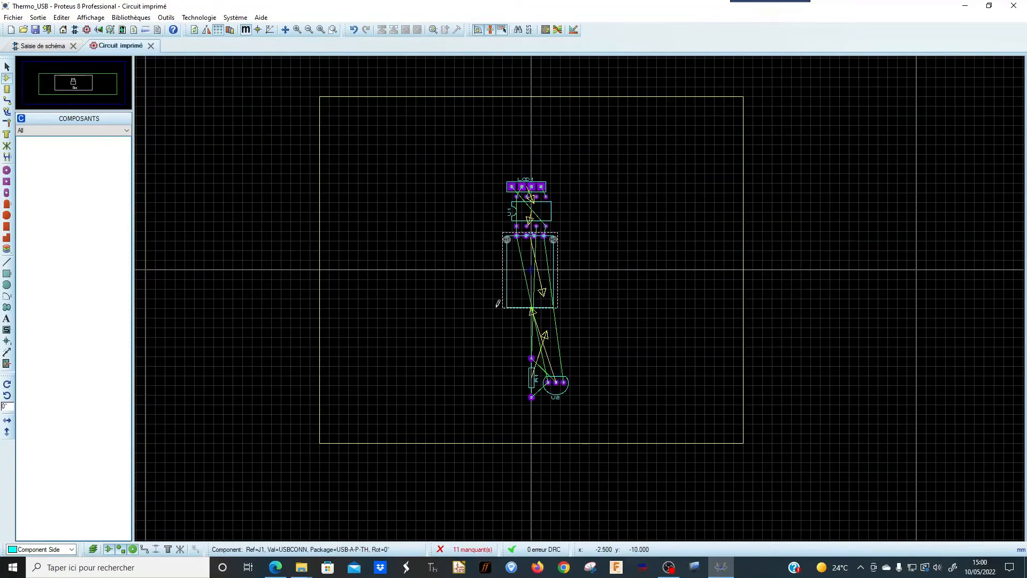
scroll(532, 313, "up", 2)
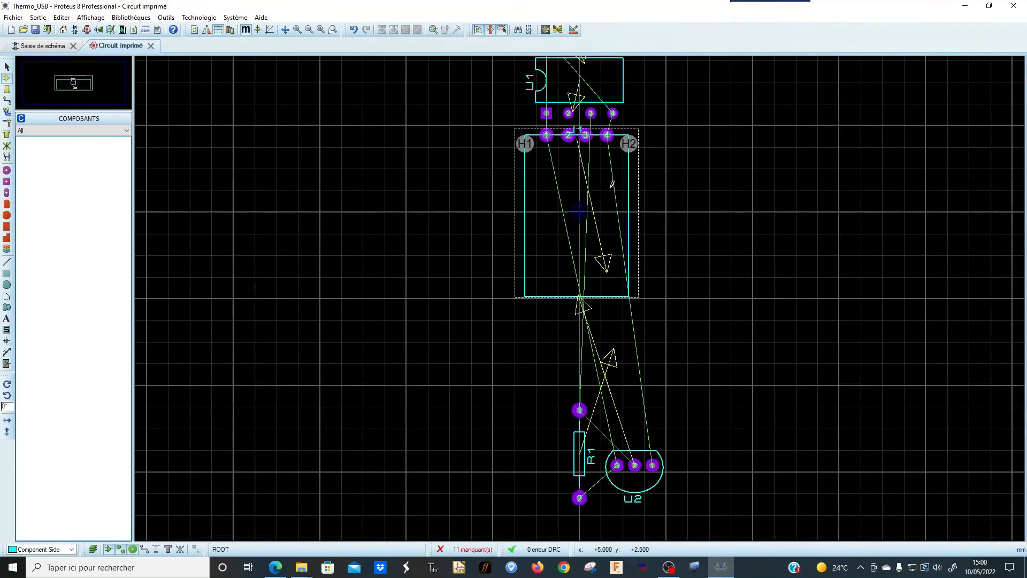
Step: Undo the automatic component placement and shrink the board outline to a square of about 50 mm per side, centred on the origin
scroll(580, 299, "down", 2)
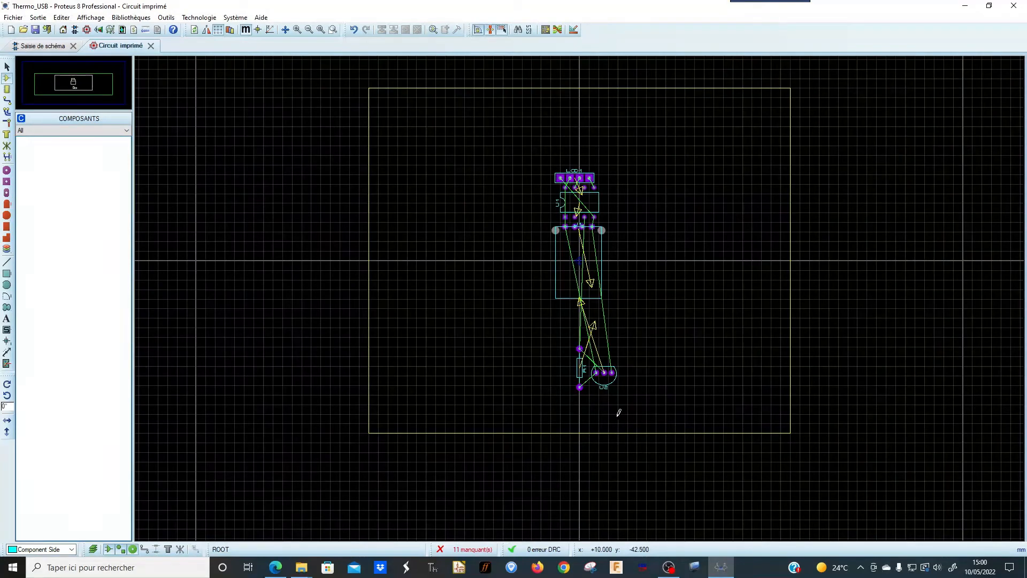
key("ctrl+z")
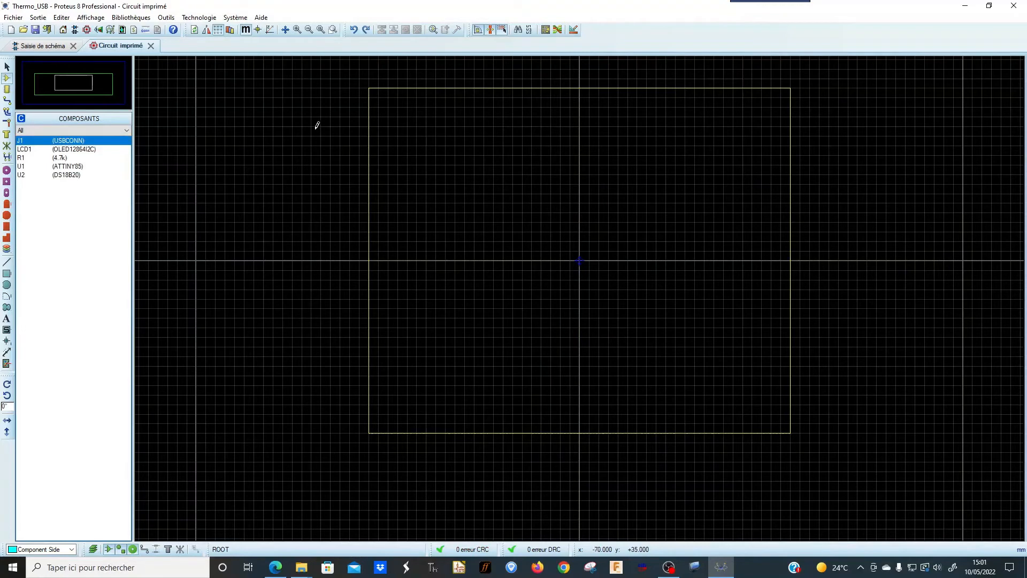
left_click(6, 66)
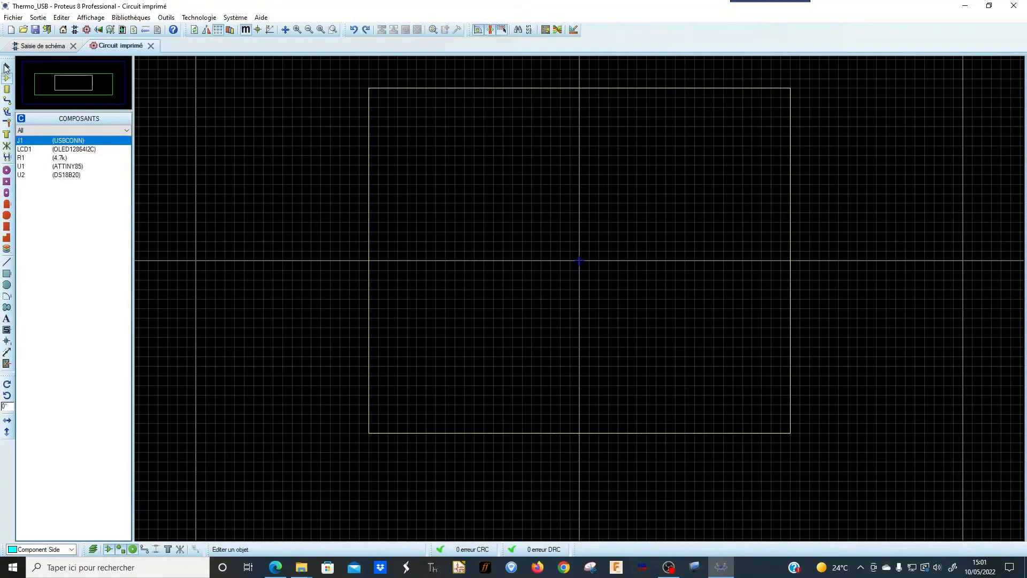
left_click(371, 229)
left_click_drag(369, 260, 483, 261)
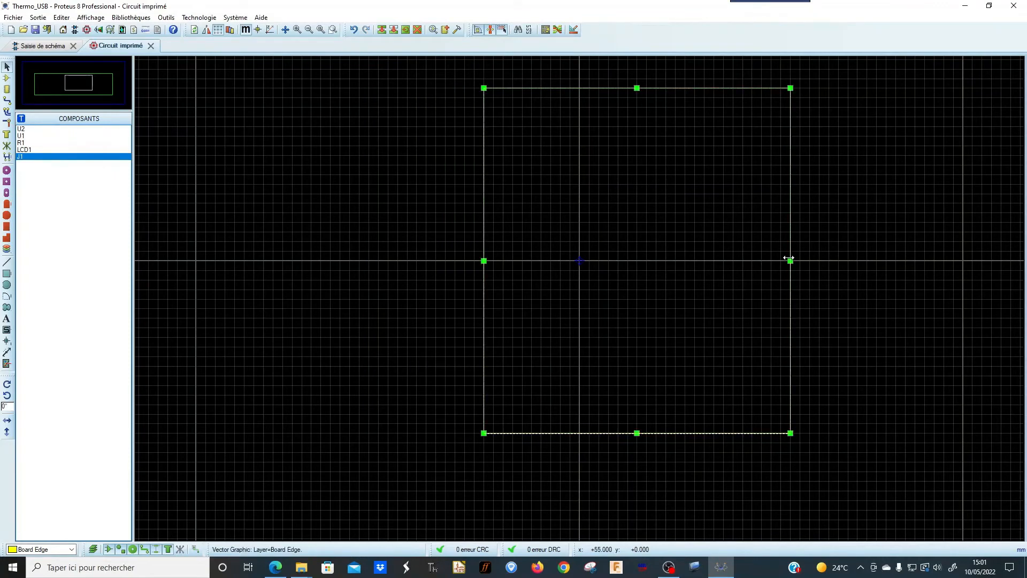
left_click_drag(789, 260, 674, 262)
left_click_drag(580, 88, 583, 165)
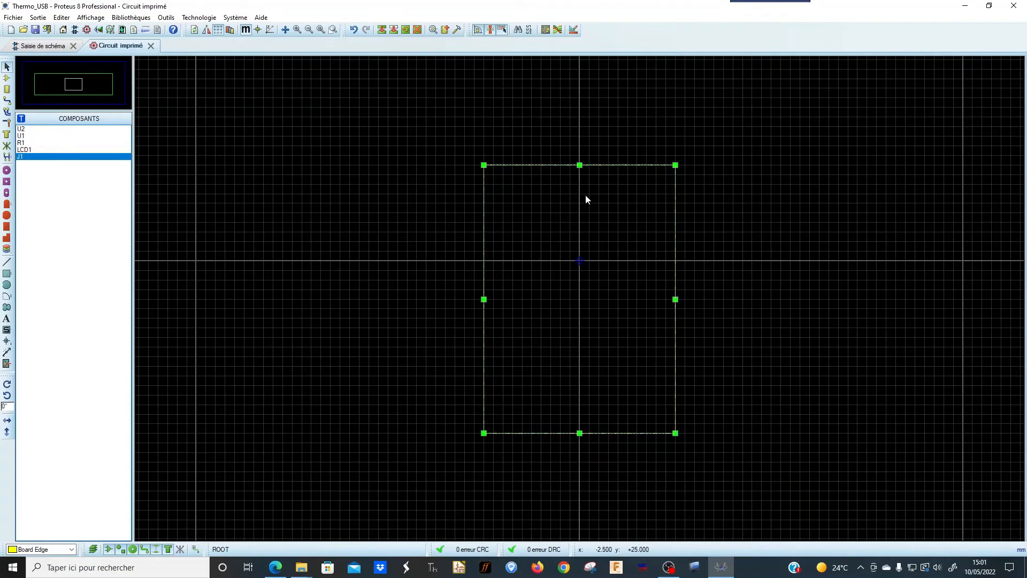
left_click_drag(580, 433, 581, 357)
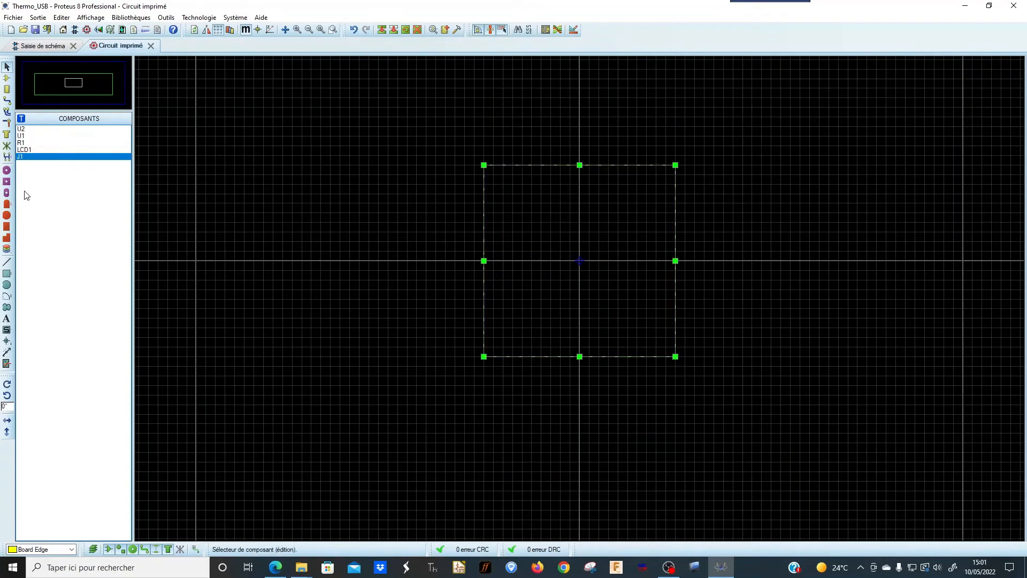
Step: Place USB connector J1 near the board's lower-right corner, with its pins inside the outline and its body overhanging the bottom edge
left_click(21, 129)
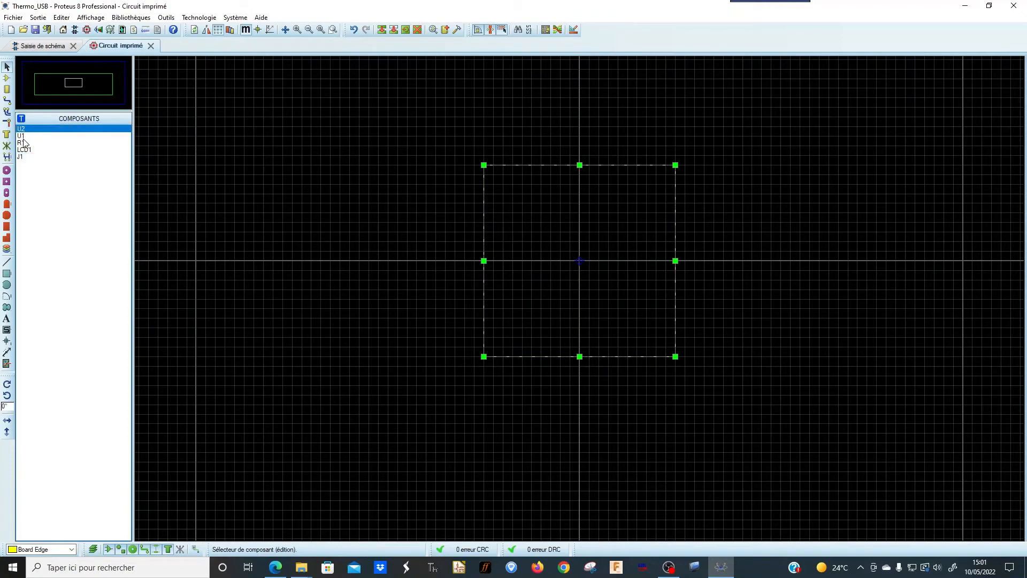
left_click(24, 143)
left_click(24, 156)
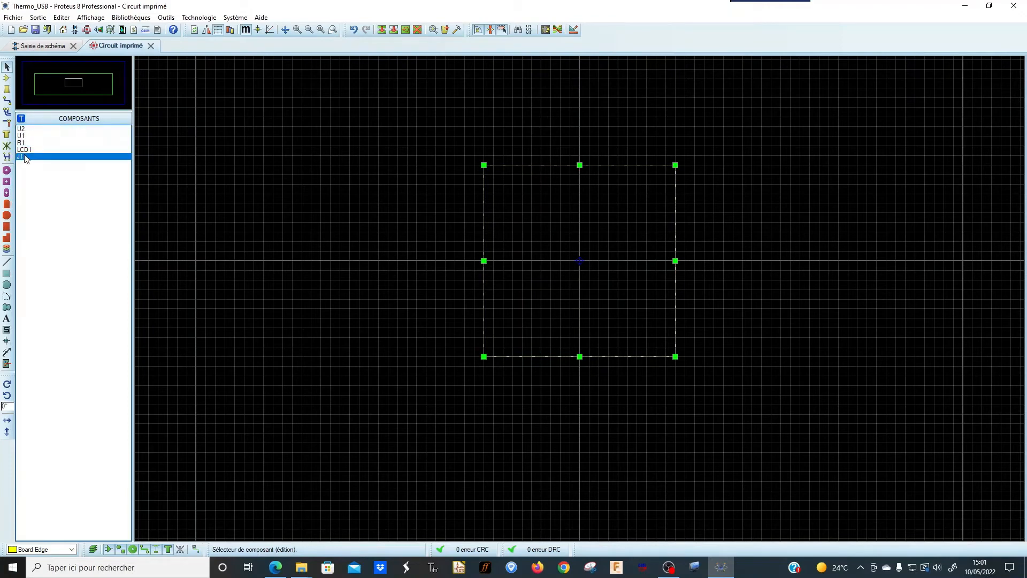
left_click(6, 78)
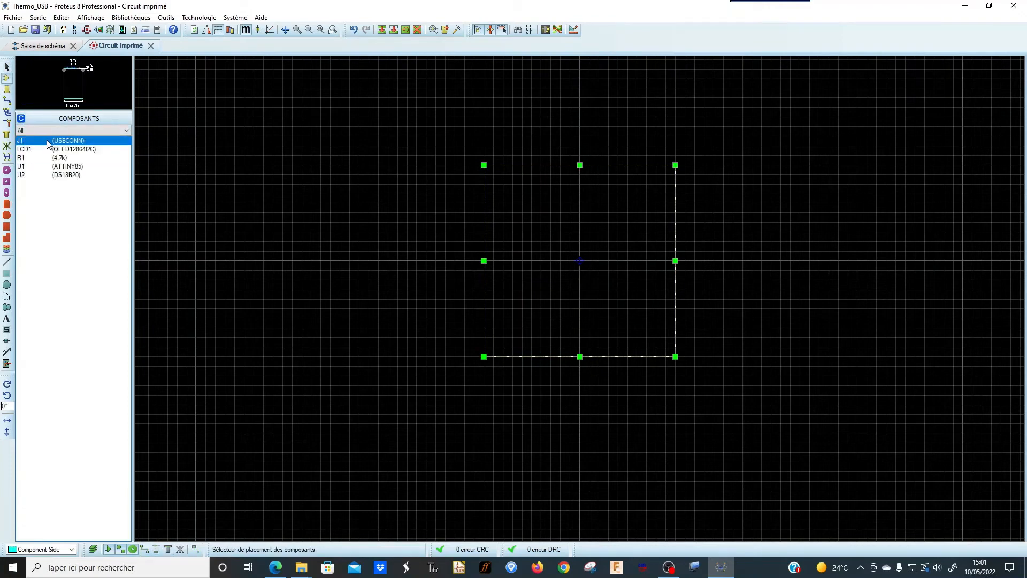
left_click(523, 242)
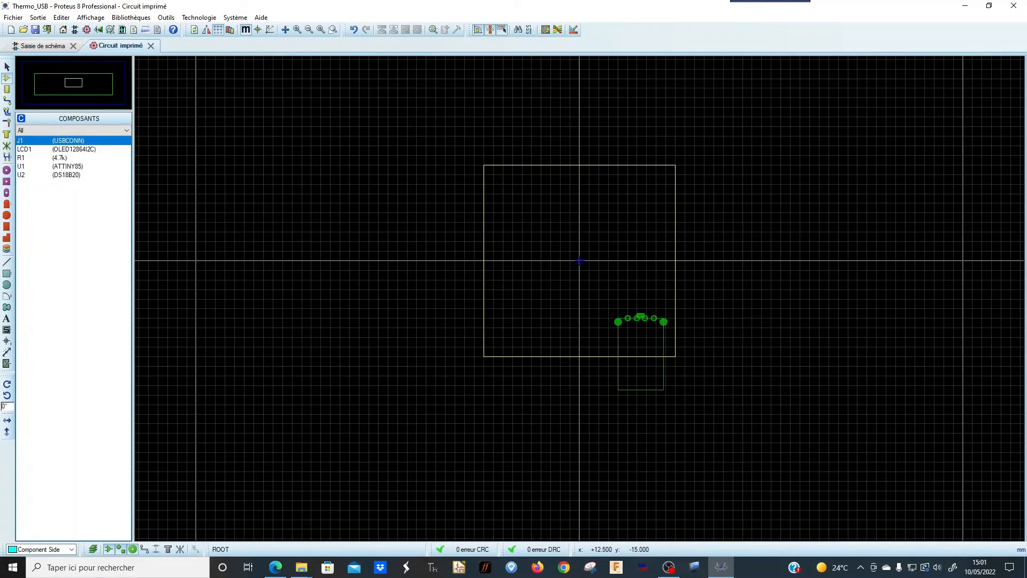
left_click(623, 309)
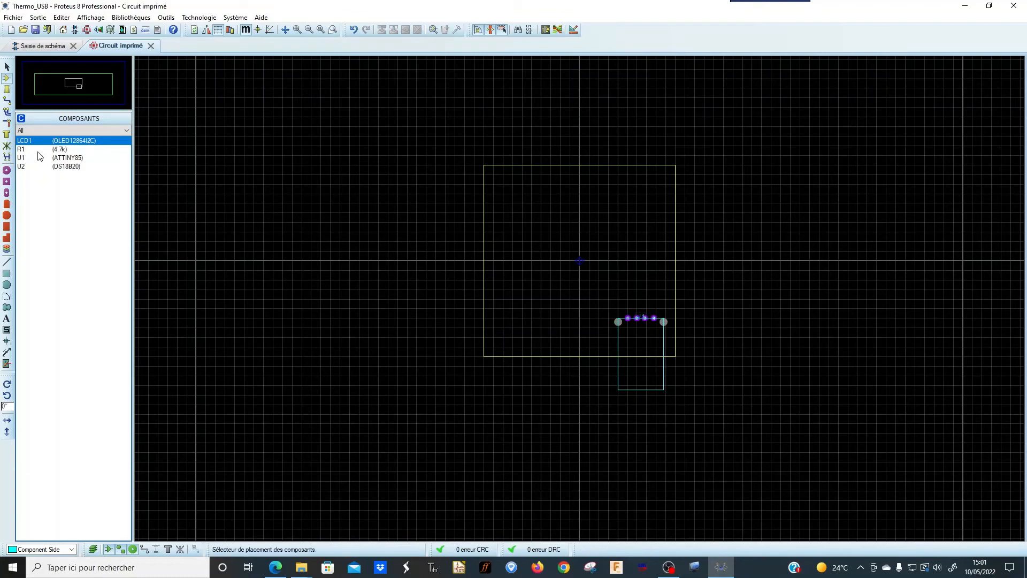
Step: Place LCD1 near the board's upper-left corner and resistor R1 level with it near the upper-right corner
left_click(53, 142)
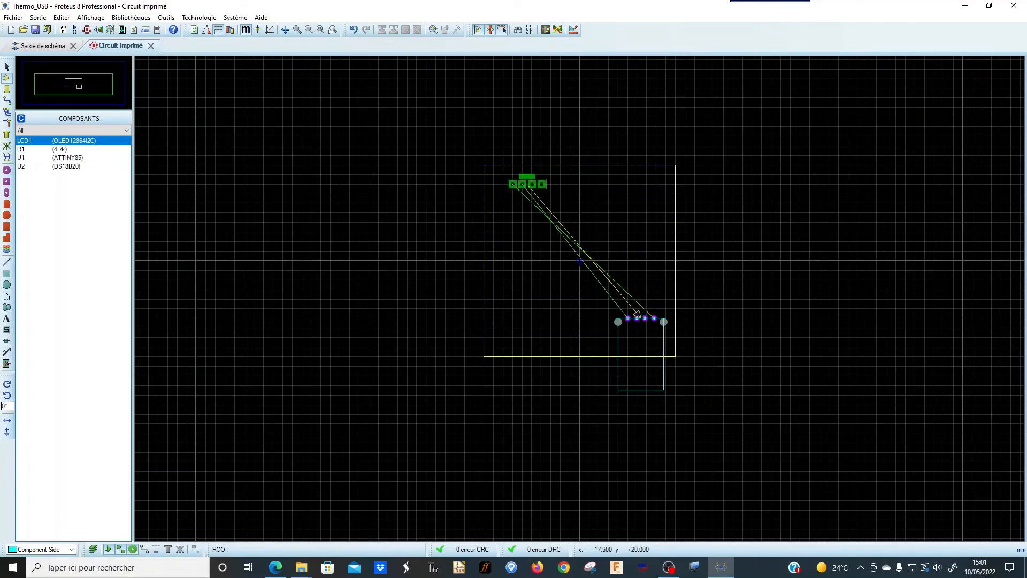
left_click(526, 194)
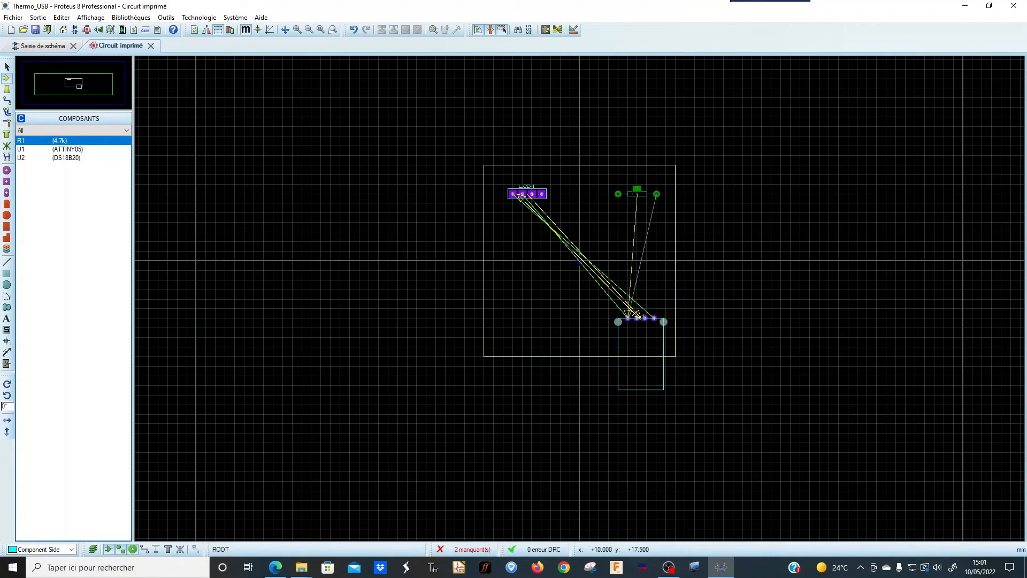
left_click(627, 194)
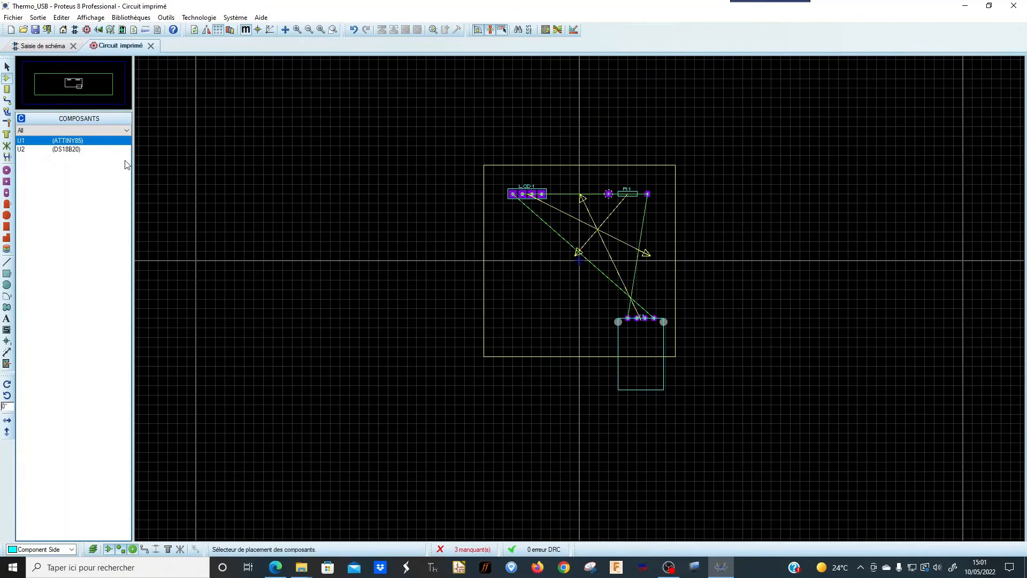
Step: Place U1 below LCD1 on the board's left half and U2 midway between R1 and J1 on the right half
left_click(40, 144)
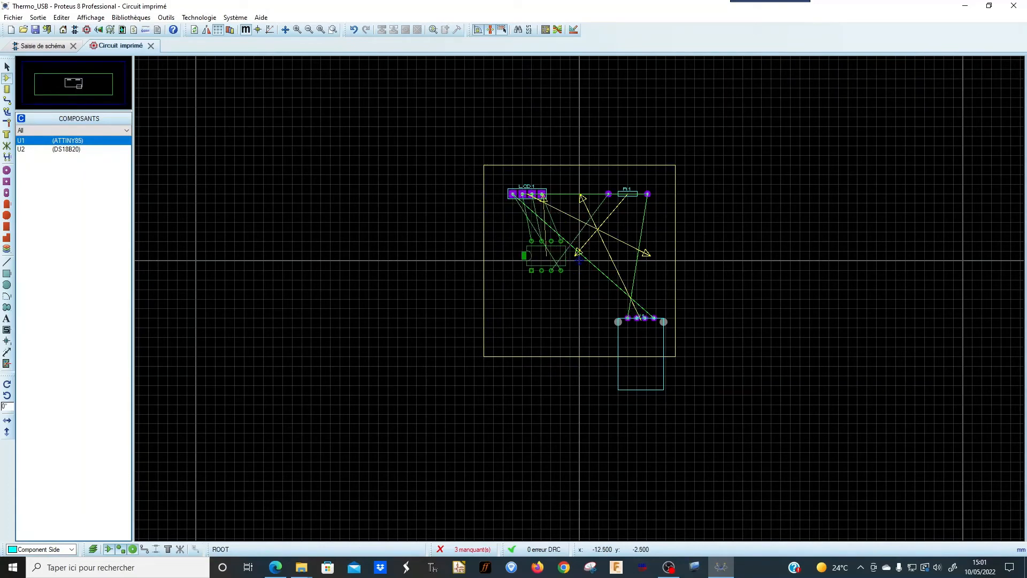
left_click(531, 269)
left_click(52, 138)
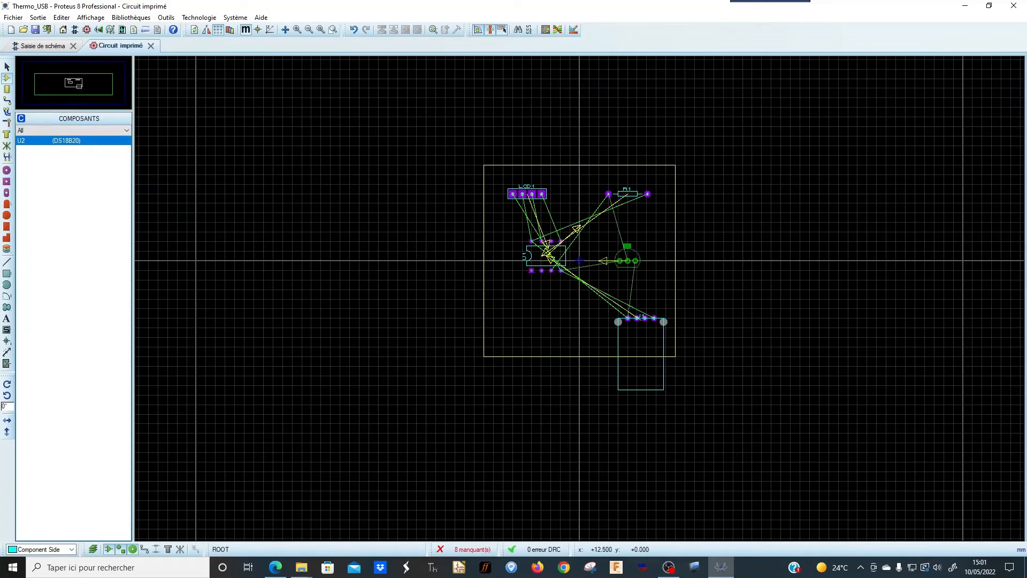
left_click(630, 261)
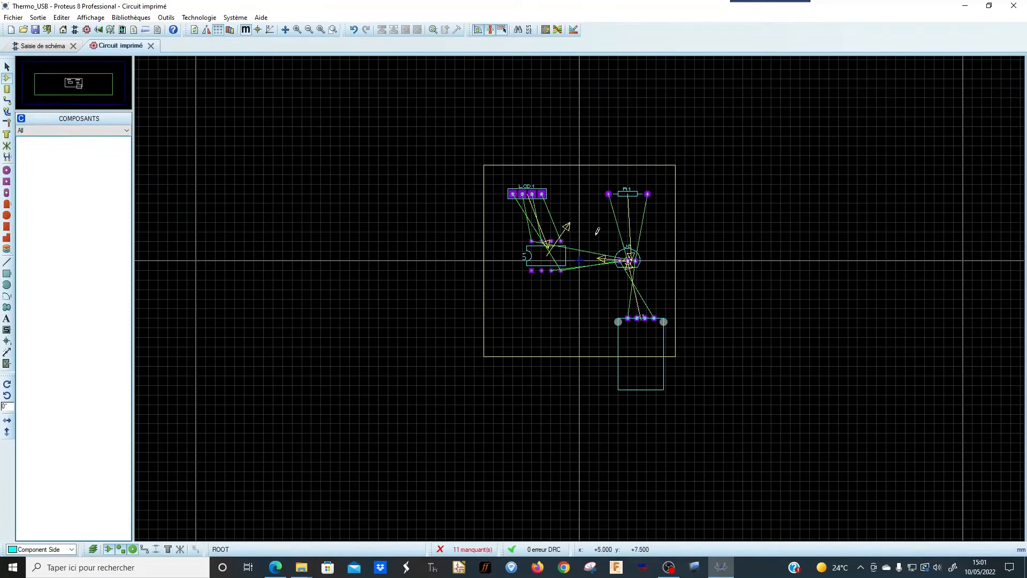
Step: Autoroute all the board's connections with the default router settings
scroll(597, 230, "up", 1)
scroll(553, 423, "up", 1)
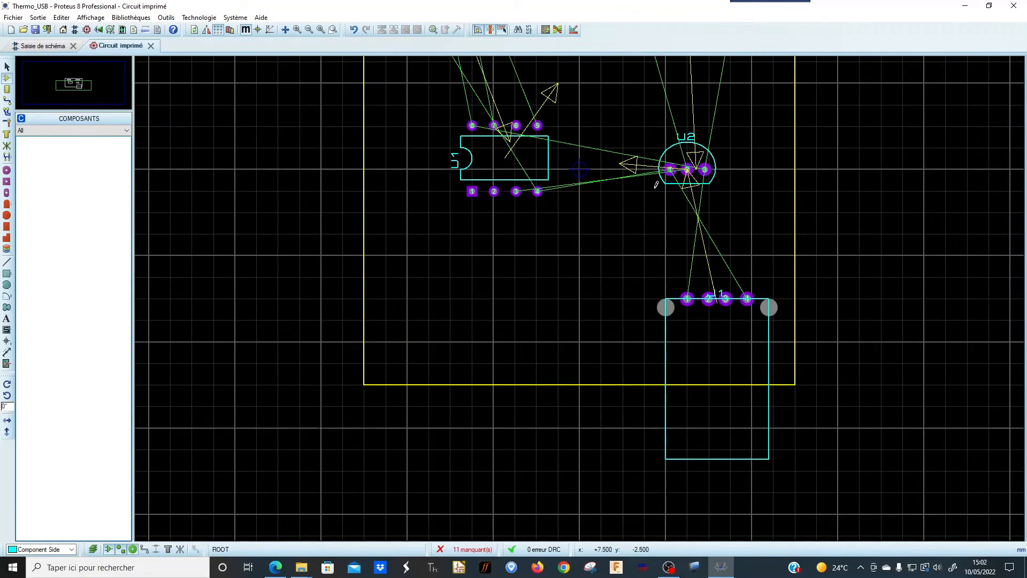
left_click_drag(901, 151, 825, 261)
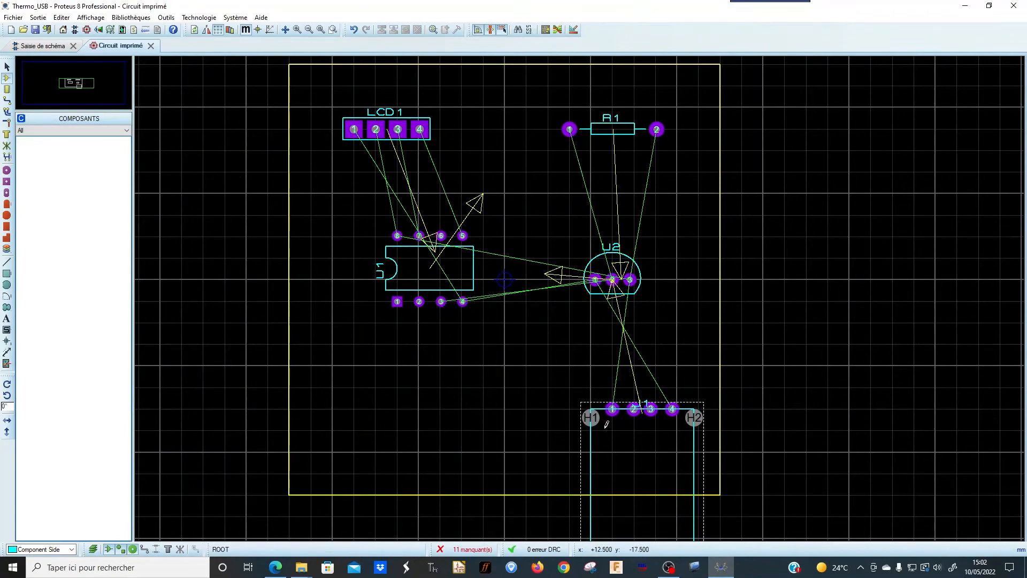
left_click(169, 18)
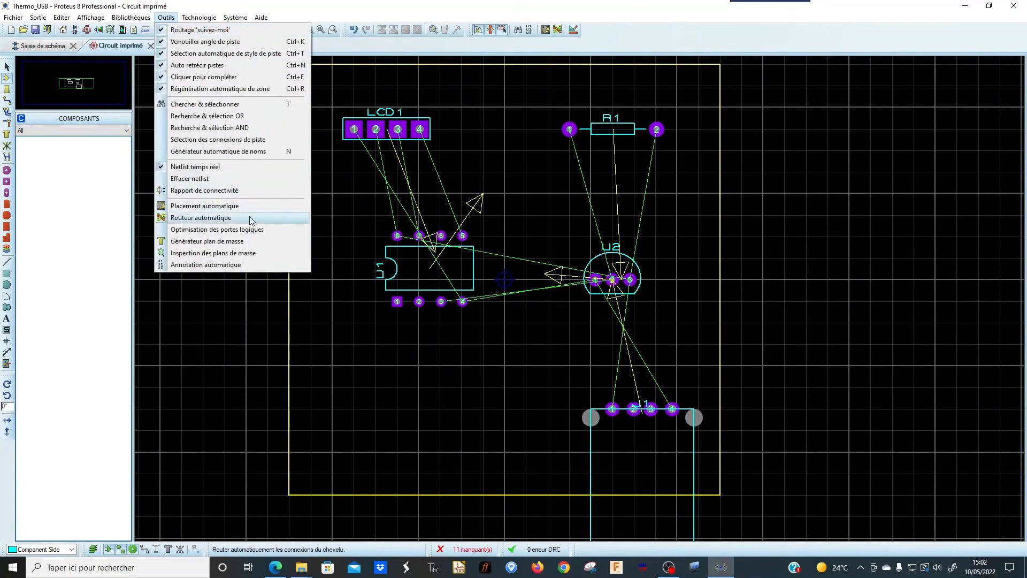
left_click(228, 219)
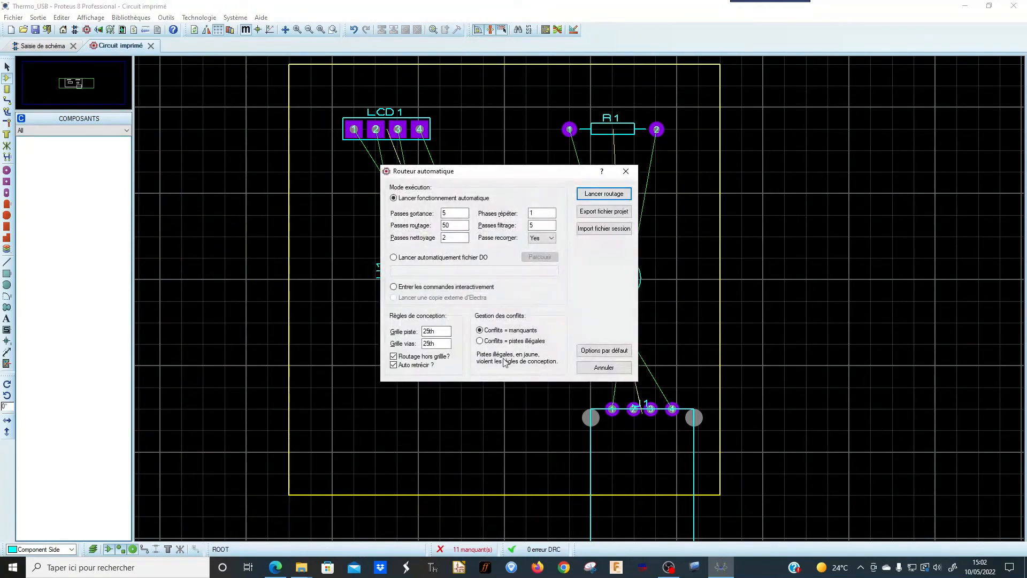
left_click(621, 194)
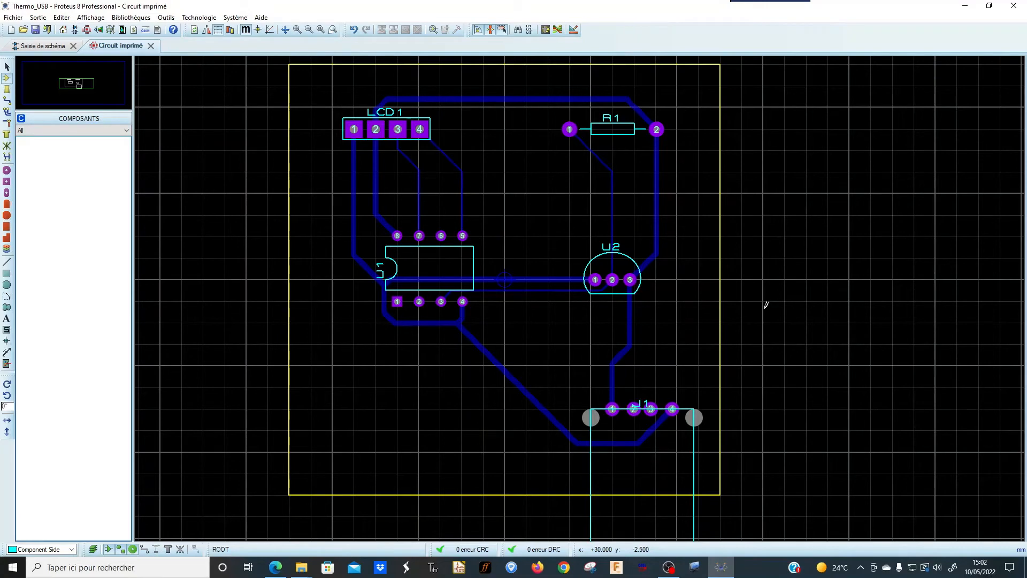
Step: Inspect the routed board in 3D from above and from low angles, and close the 3D viewer
left_click(438, 238)
left_click(100, 31)
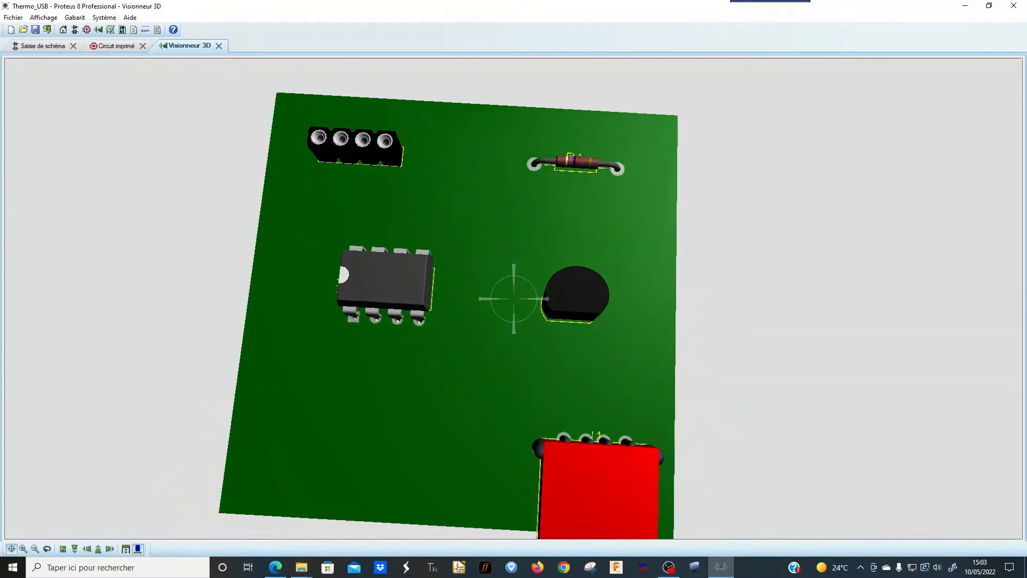
left_click(513, 299)
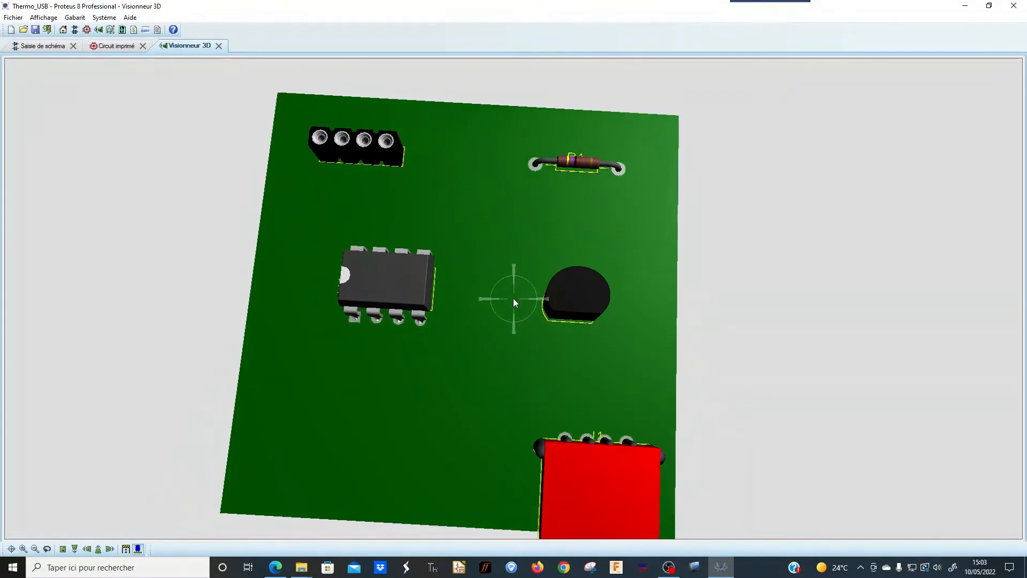
left_click(593, 320)
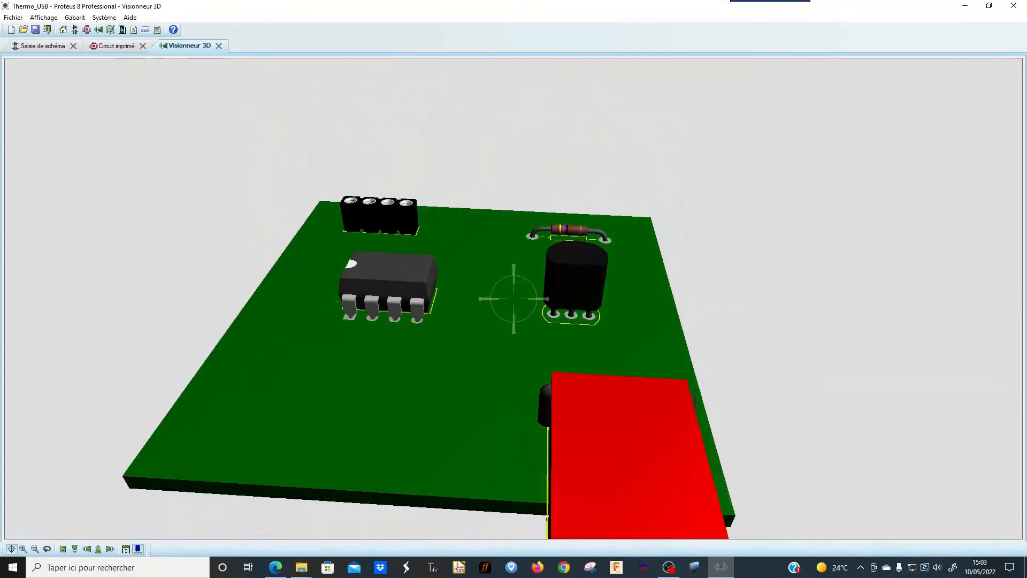
left_click(495, 302)
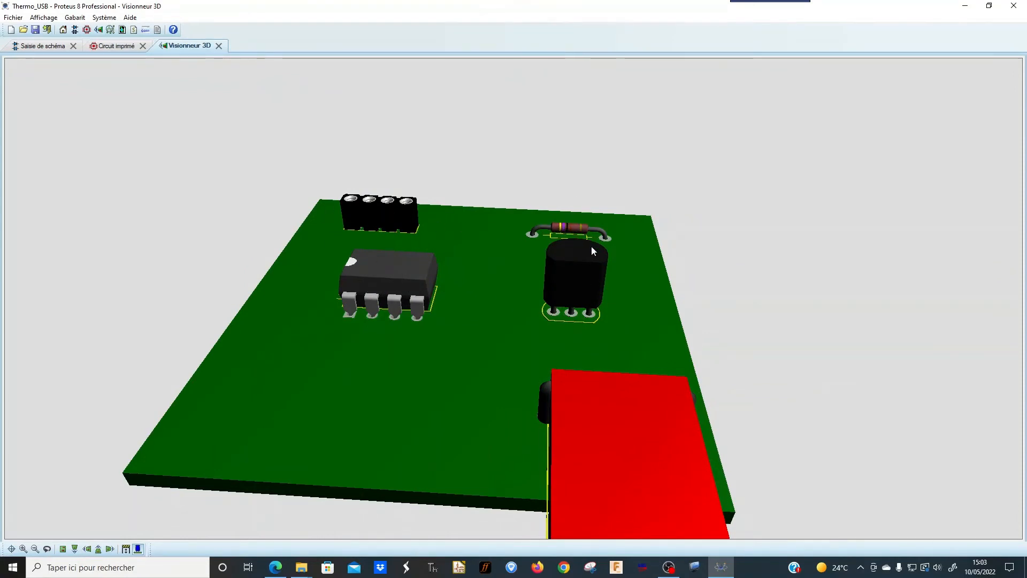
middle_click(830, 468)
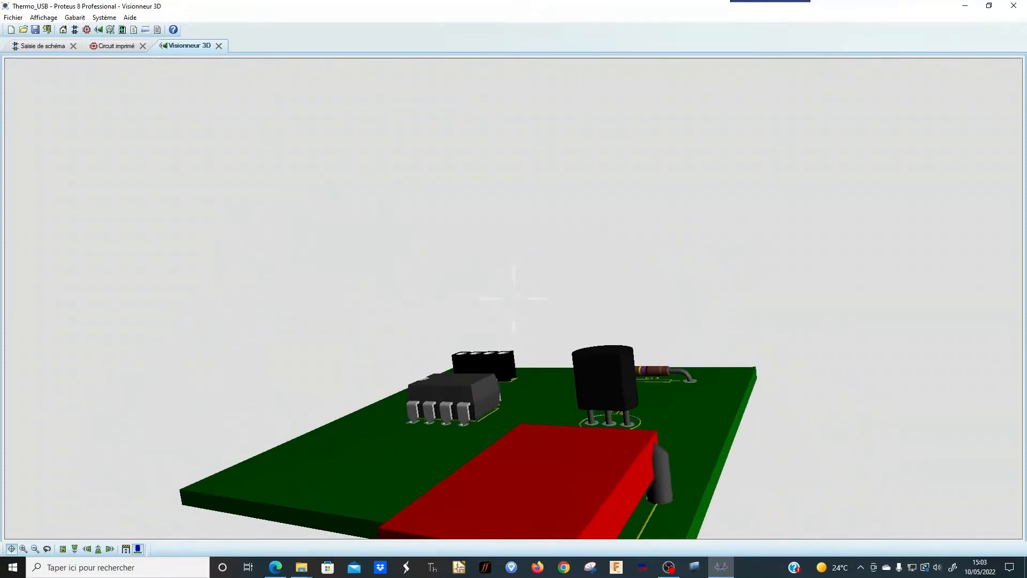
middle_click(609, 235)
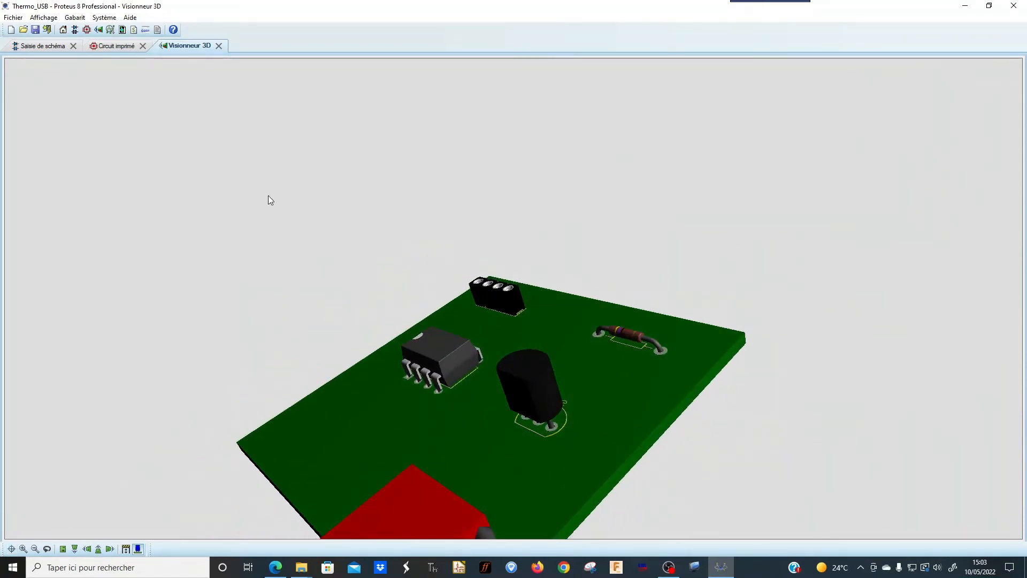
left_click(218, 45)
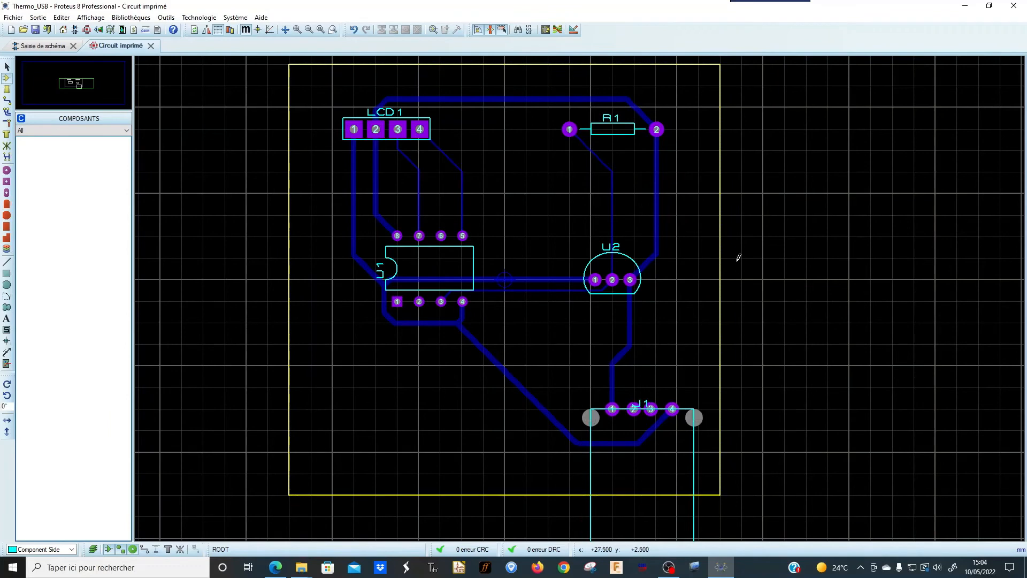
Step: Start the Gerber/Excellon output, run the recommended pre-production check, review its report to the end and close it
left_click(37, 18)
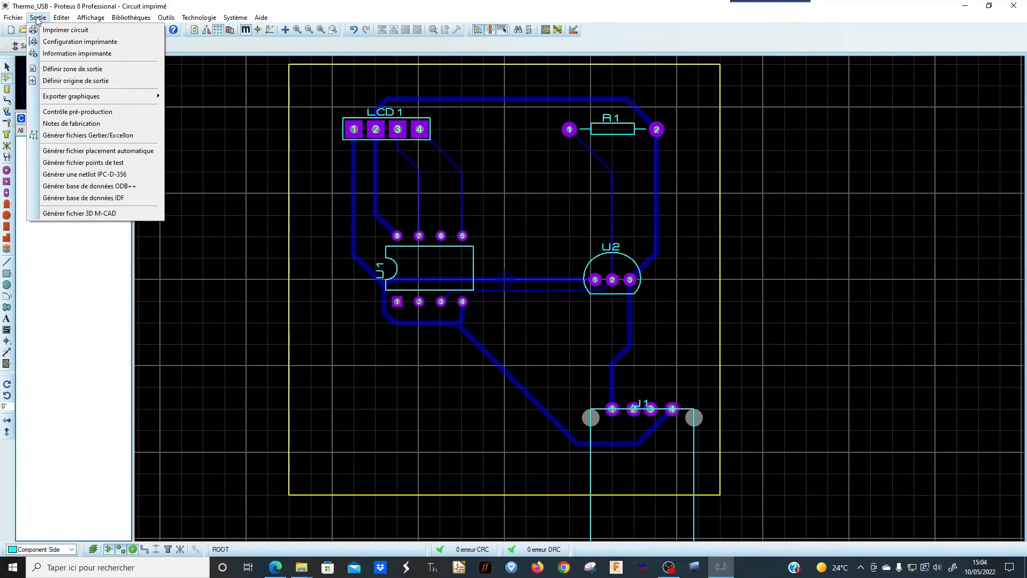
left_click(96, 136)
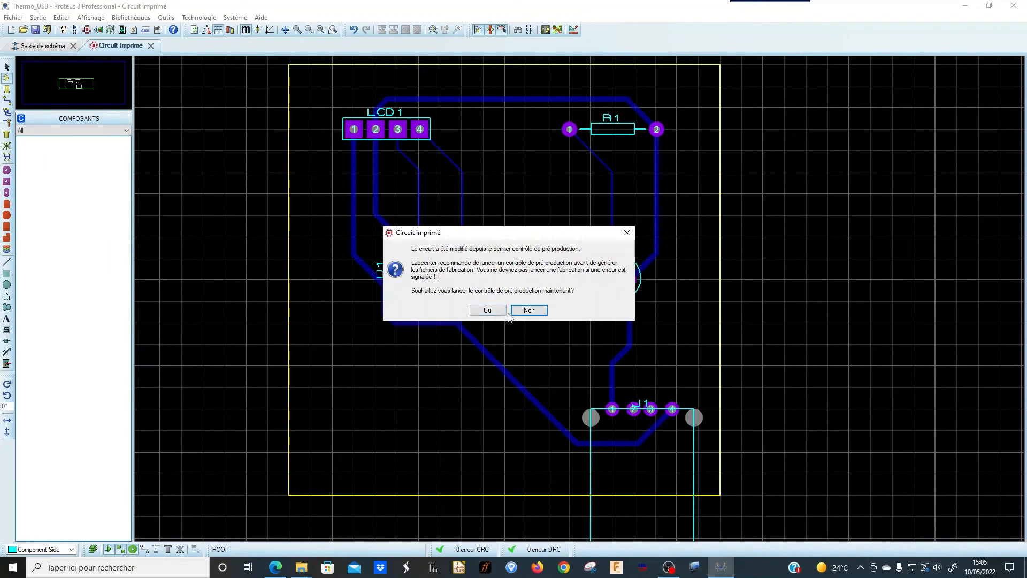
left_click(488, 311)
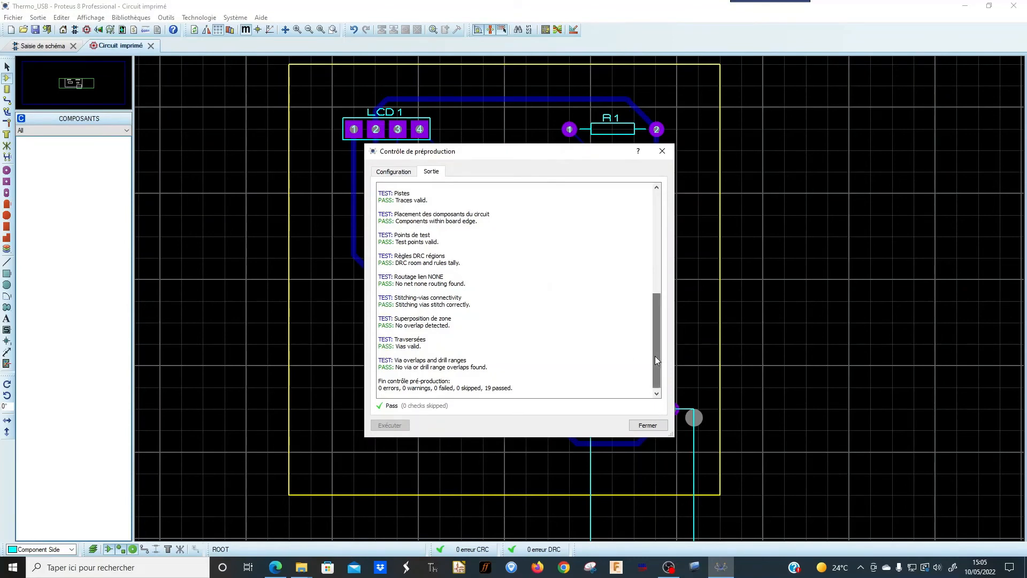
left_click_drag(654, 355, 620, 385)
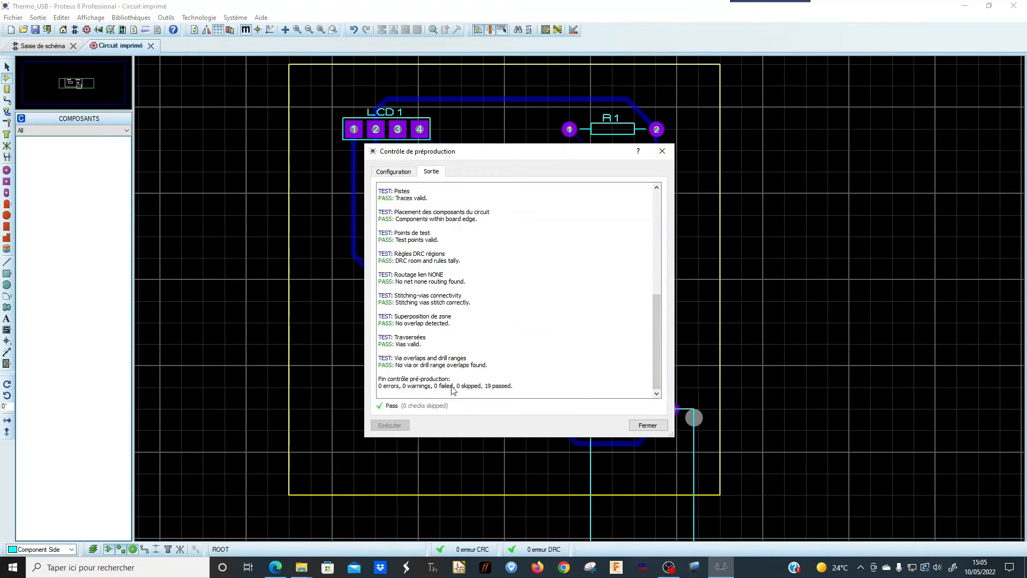
left_click(647, 426)
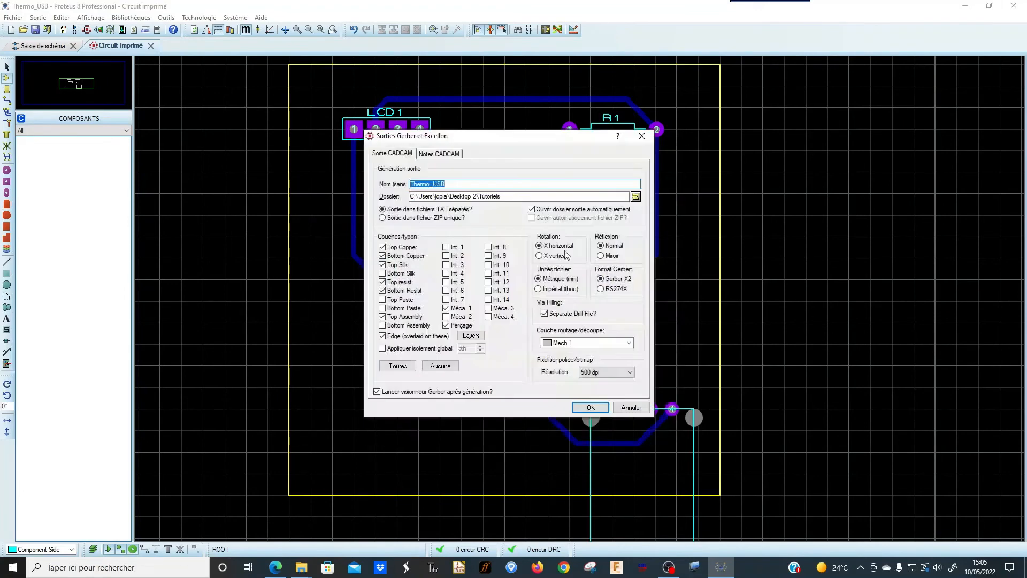
Step: Generate the Thermo_USB Gerber and Excellon files with the default settings and show all available layers in the Gerber viewer
left_click_drag(437, 136, 764, 126)
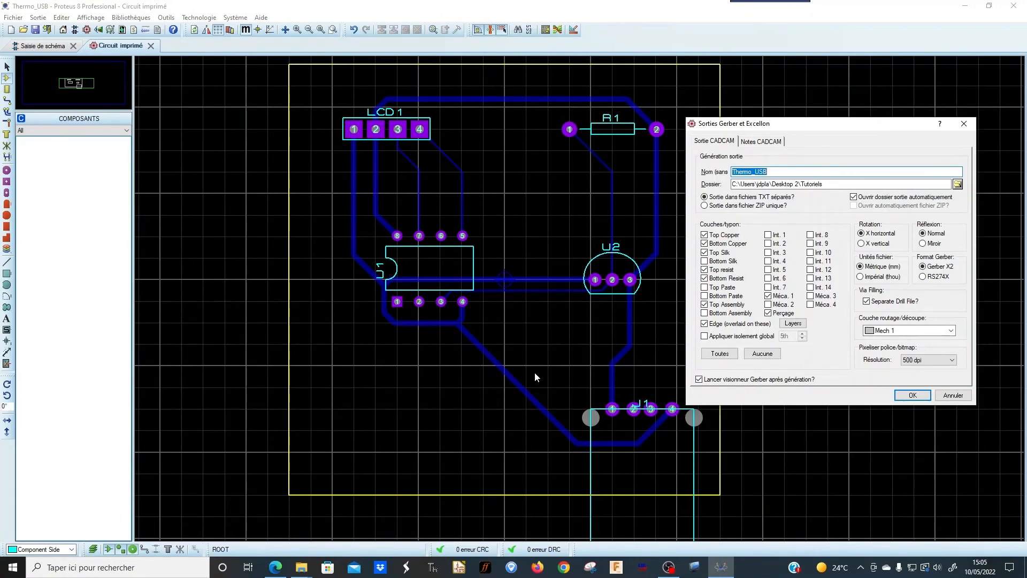
left_click(910, 395)
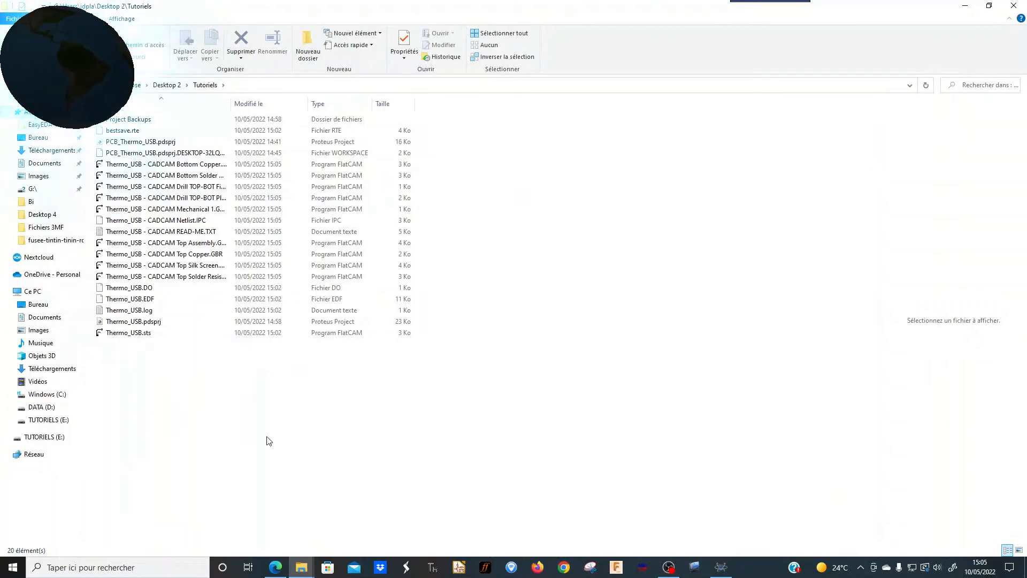
left_click(721, 566)
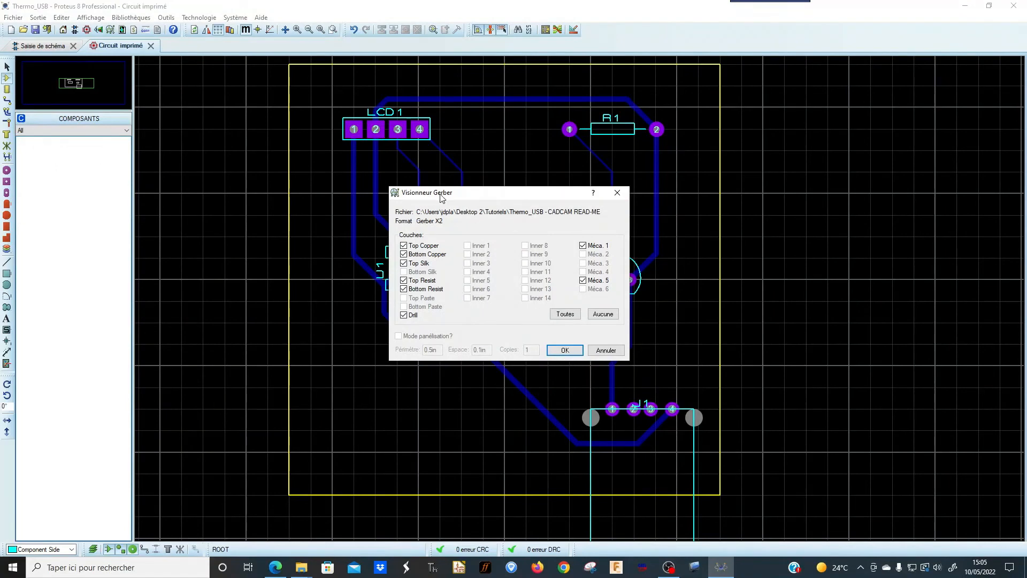
left_click(565, 351)
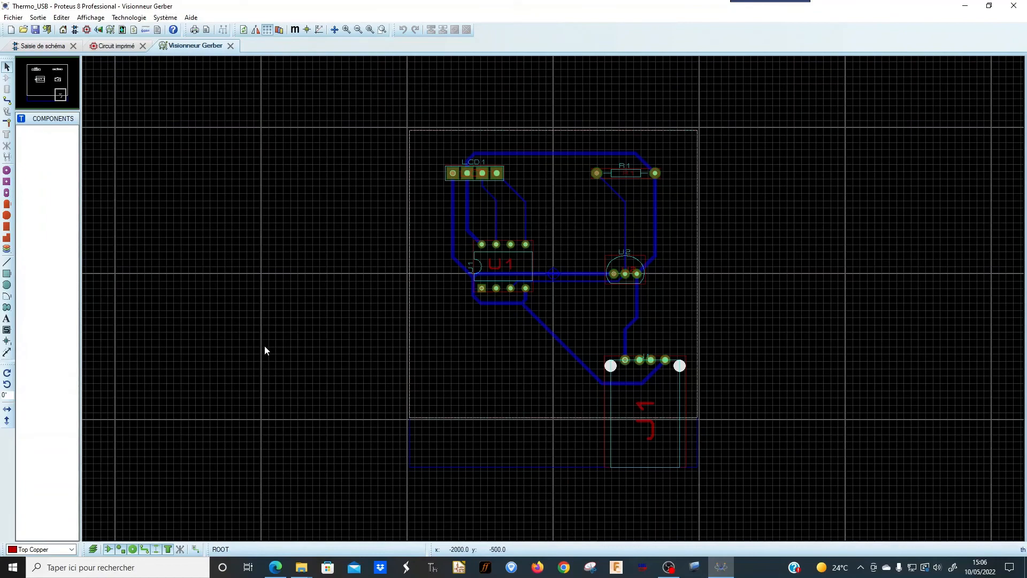
Step: Draw two Board Edge circles about 5 mm in diameter on the PCB: near its lower-left corner and between LCD1 and U2
left_click(116, 47)
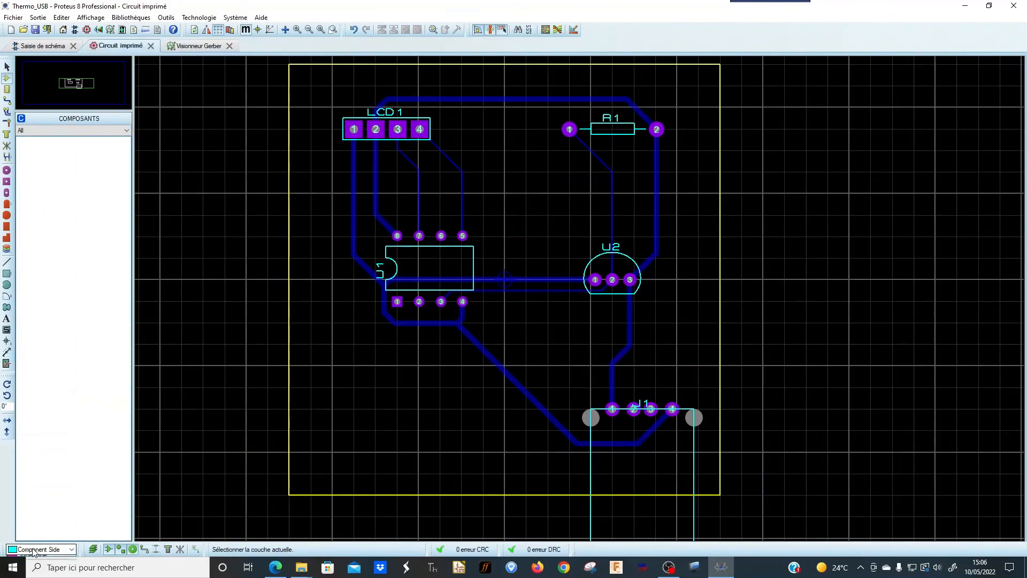
left_click(34, 550)
left_click(63, 417)
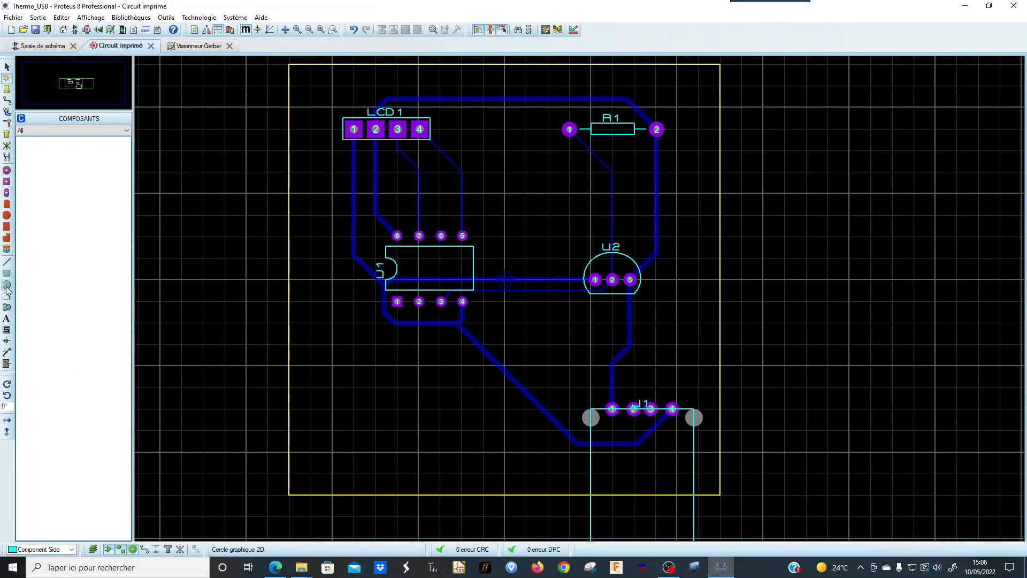
left_click(7, 284)
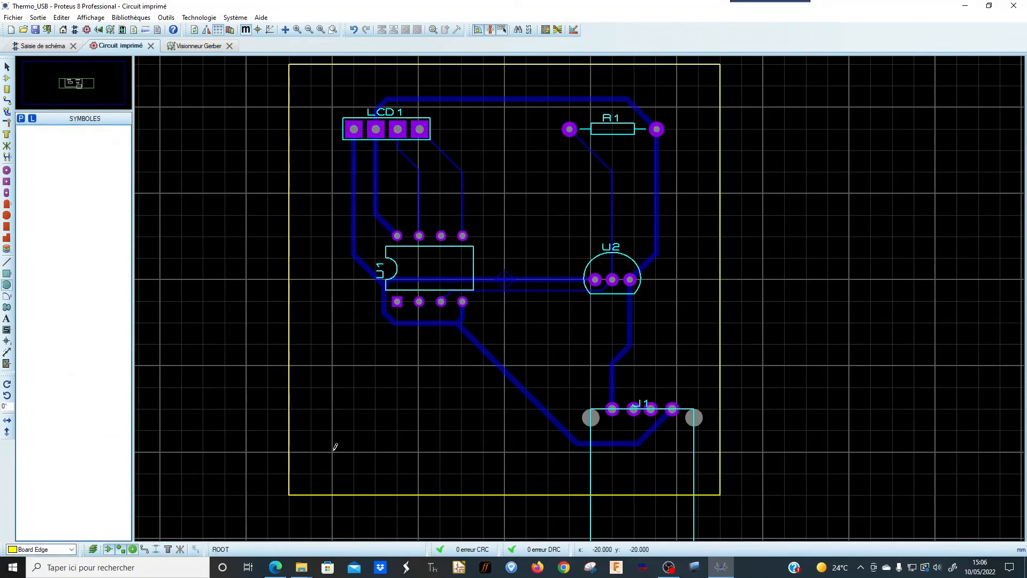
left_click_drag(335, 450, 323, 439)
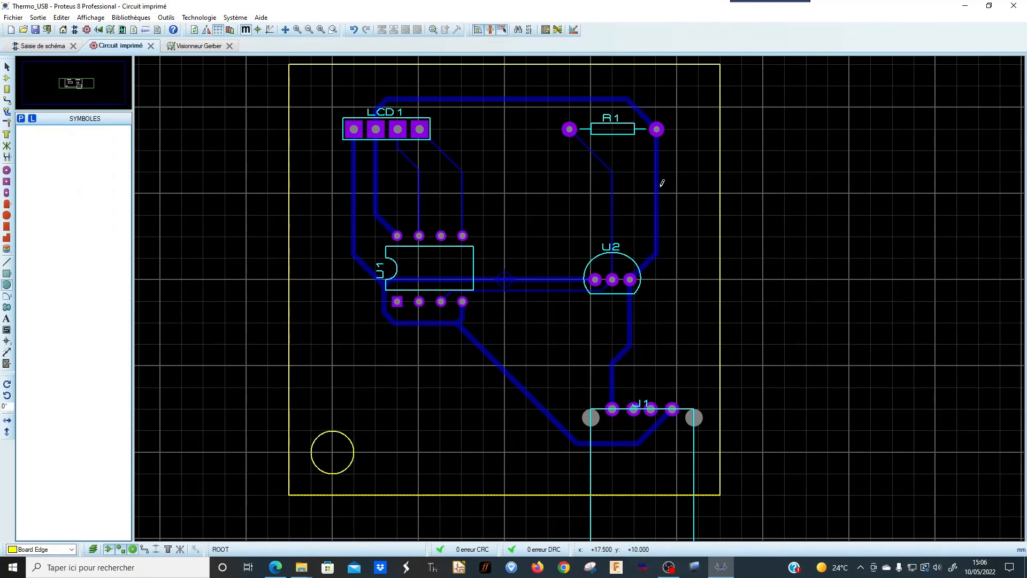
left_click_drag(531, 198, 532, 207)
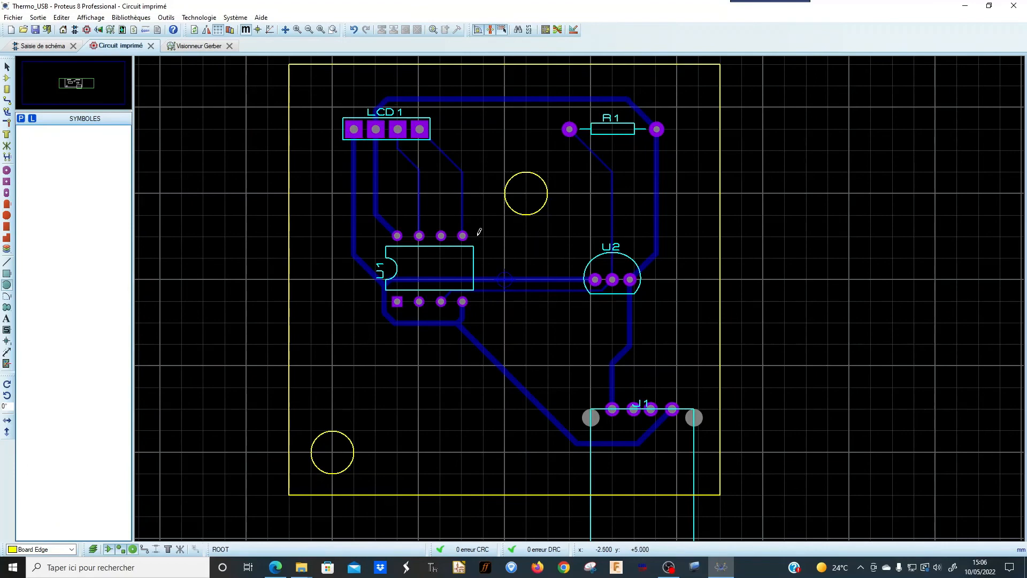
Step: Close the Gerber viewer, examine the two new board holes in 3D and close the 3D viewer
left_click(229, 45)
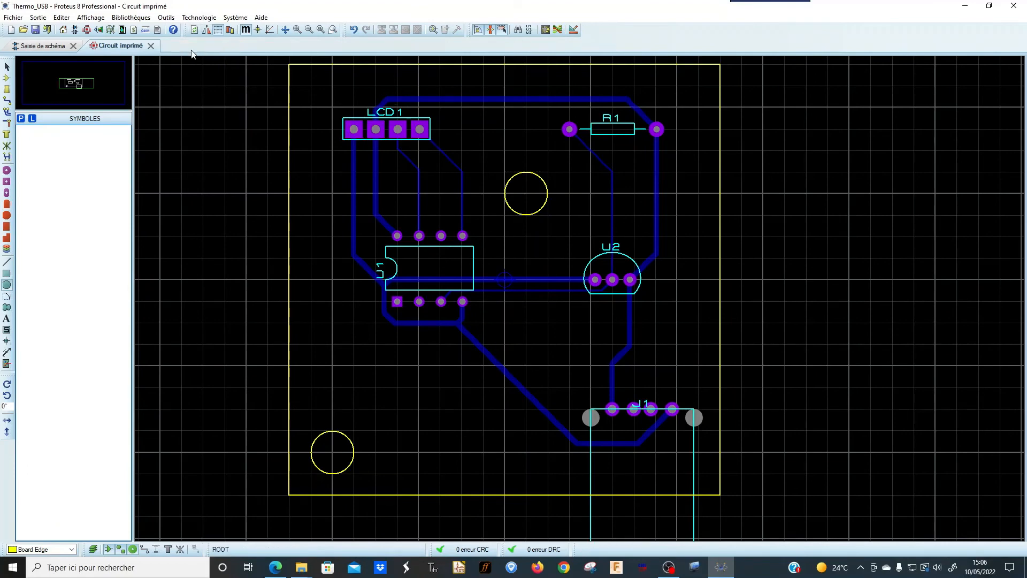
left_click(99, 30)
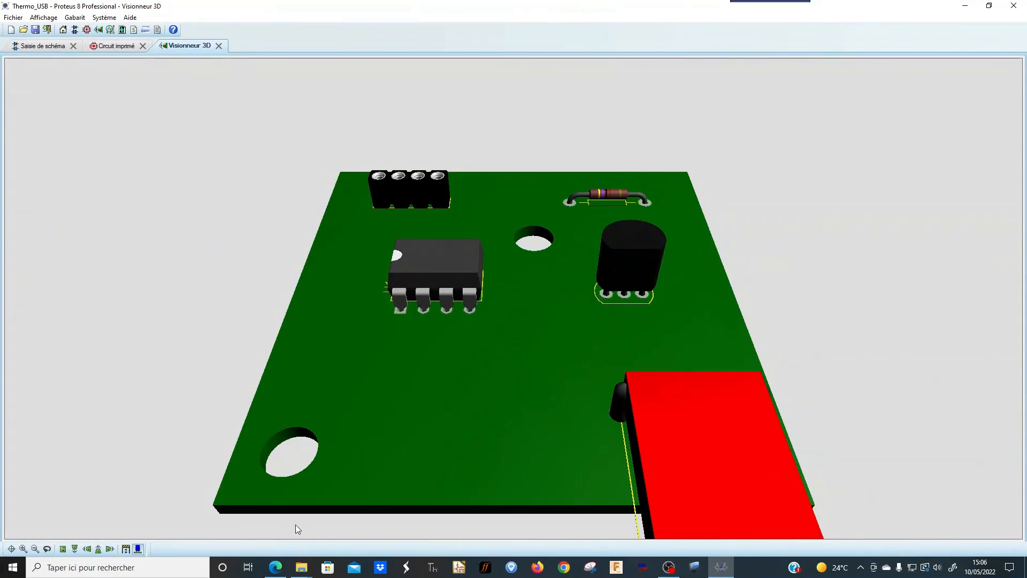
left_click(218, 45)
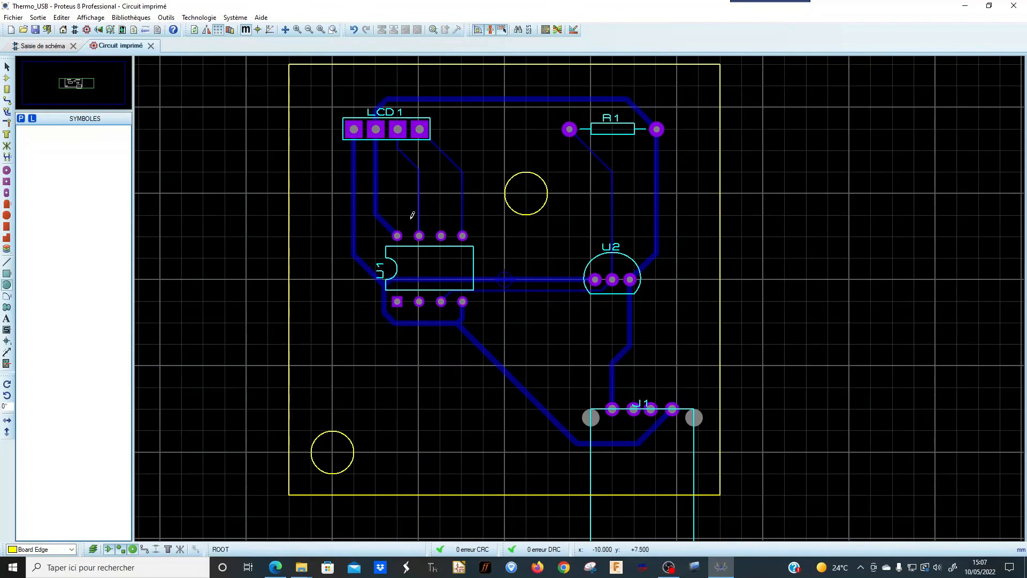
Step: Open the board's print settings and exclude Top Copper, Top Silk, Top Resist, Bottom Resist and Mech 1 from the printout
left_click(13, 18)
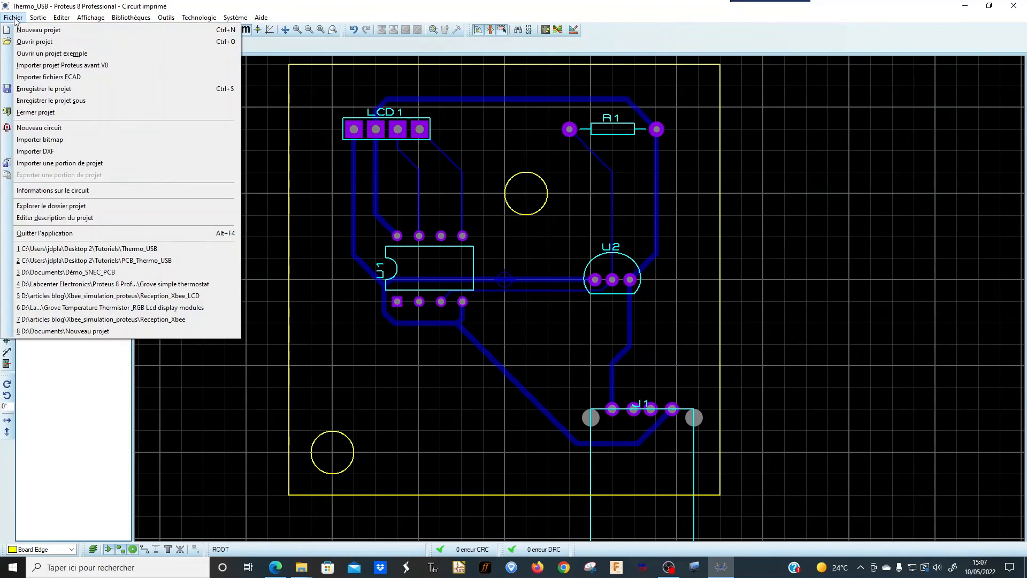
mouse_move(35, 21)
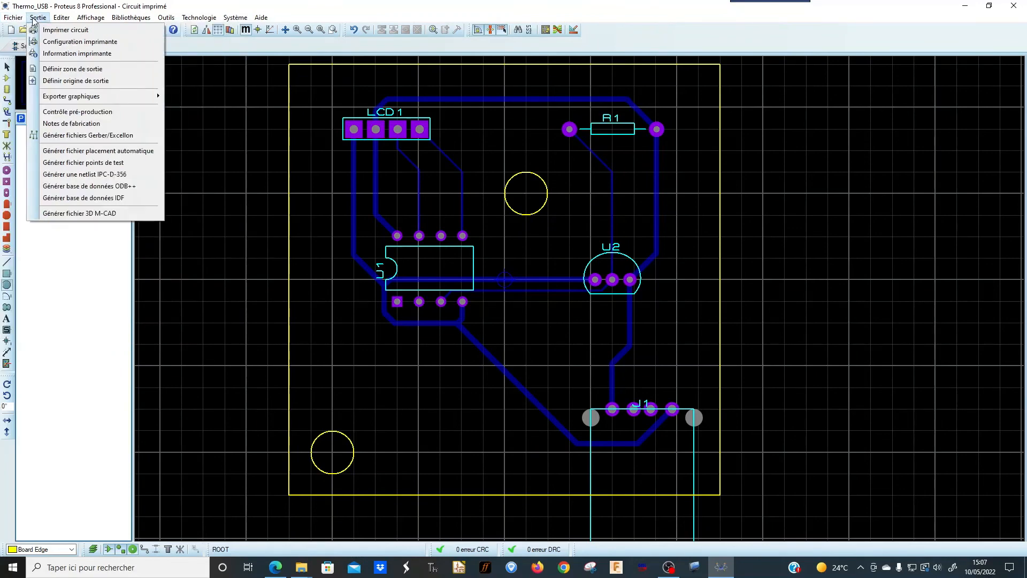
mouse_move(91, 95)
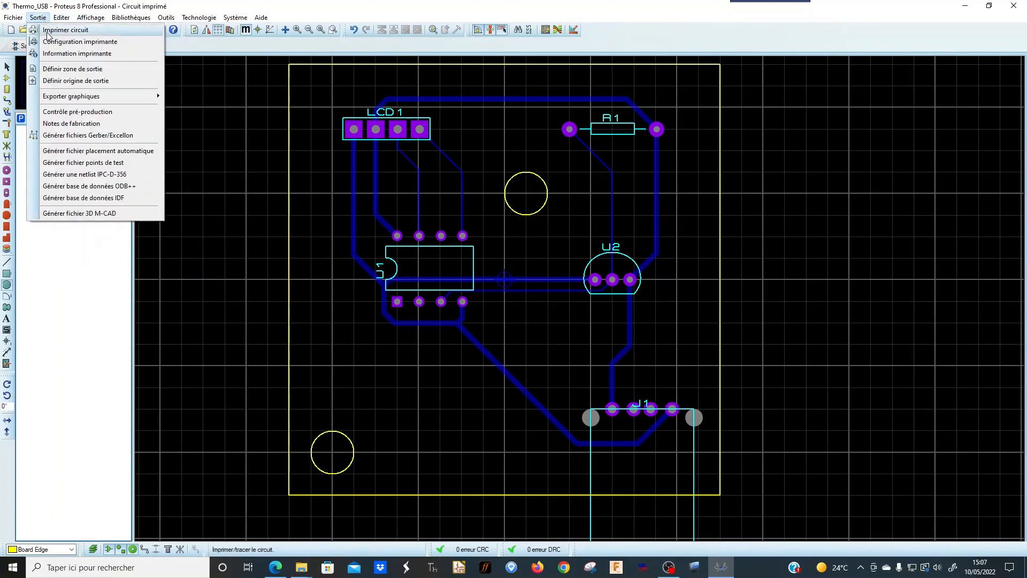
left_click(60, 30)
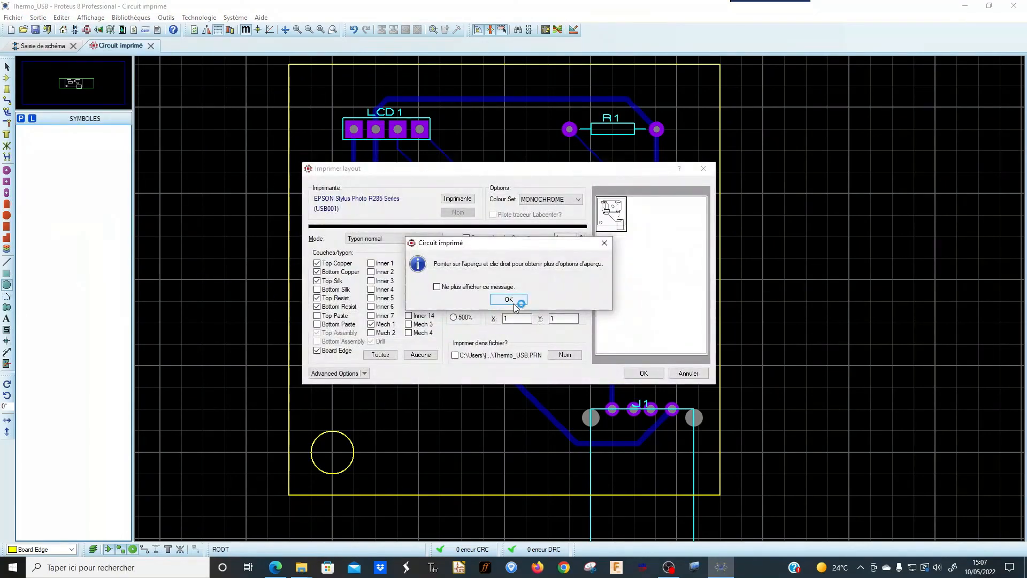
left_click(516, 299)
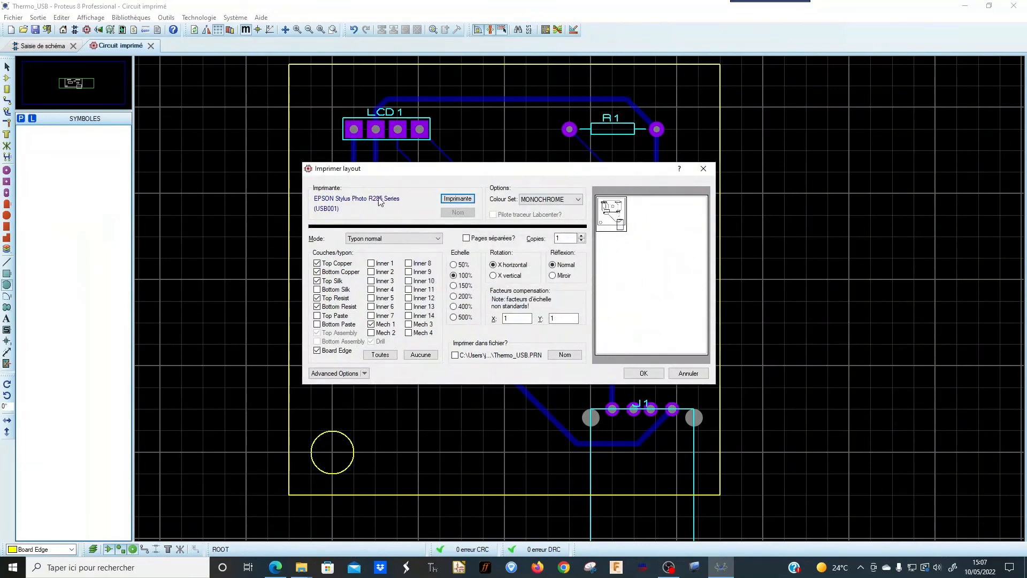
left_click(317, 263)
left_click(317, 281)
left_click(317, 289)
left_click(318, 298)
left_click(317, 306)
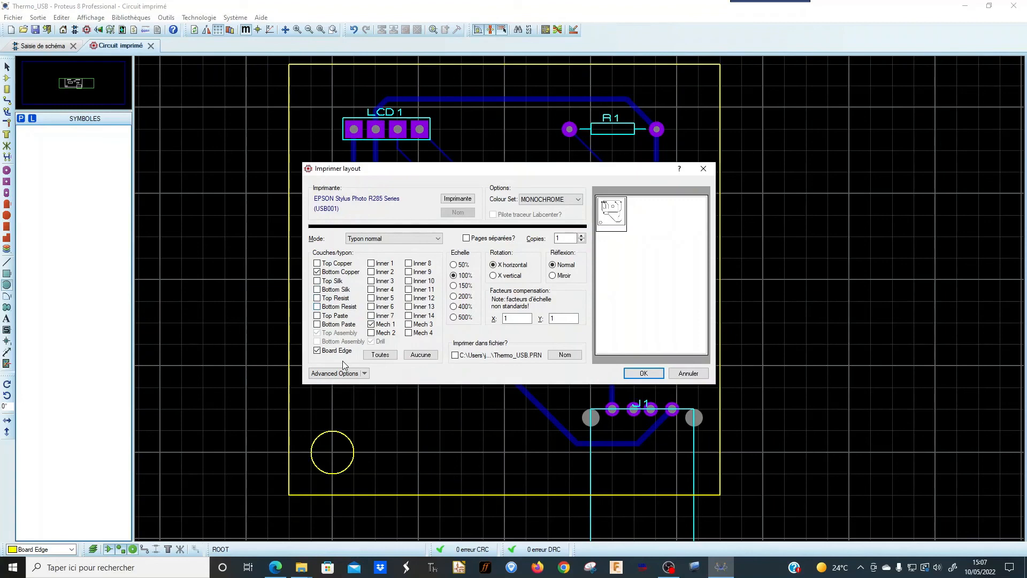
left_click(371, 324)
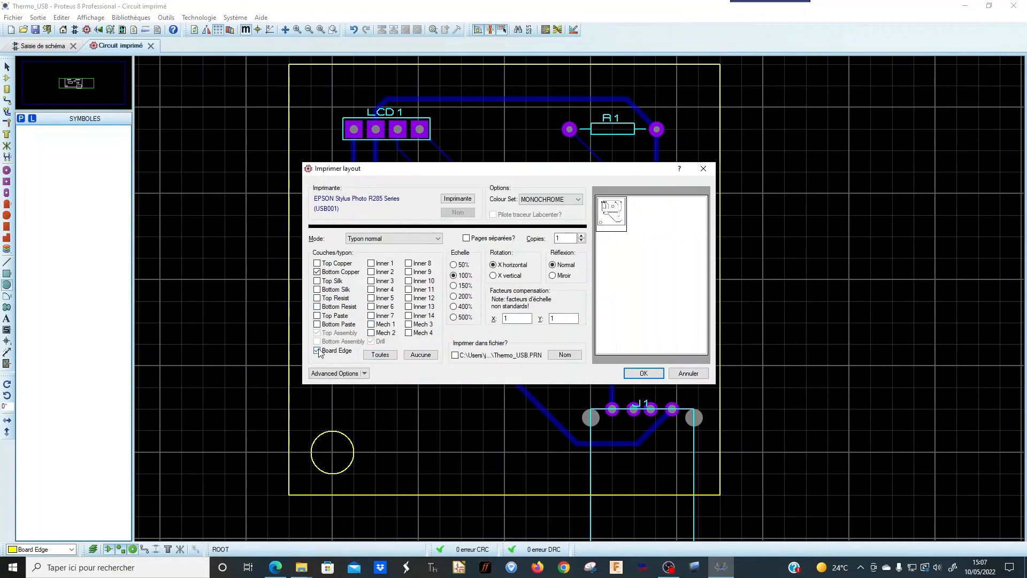